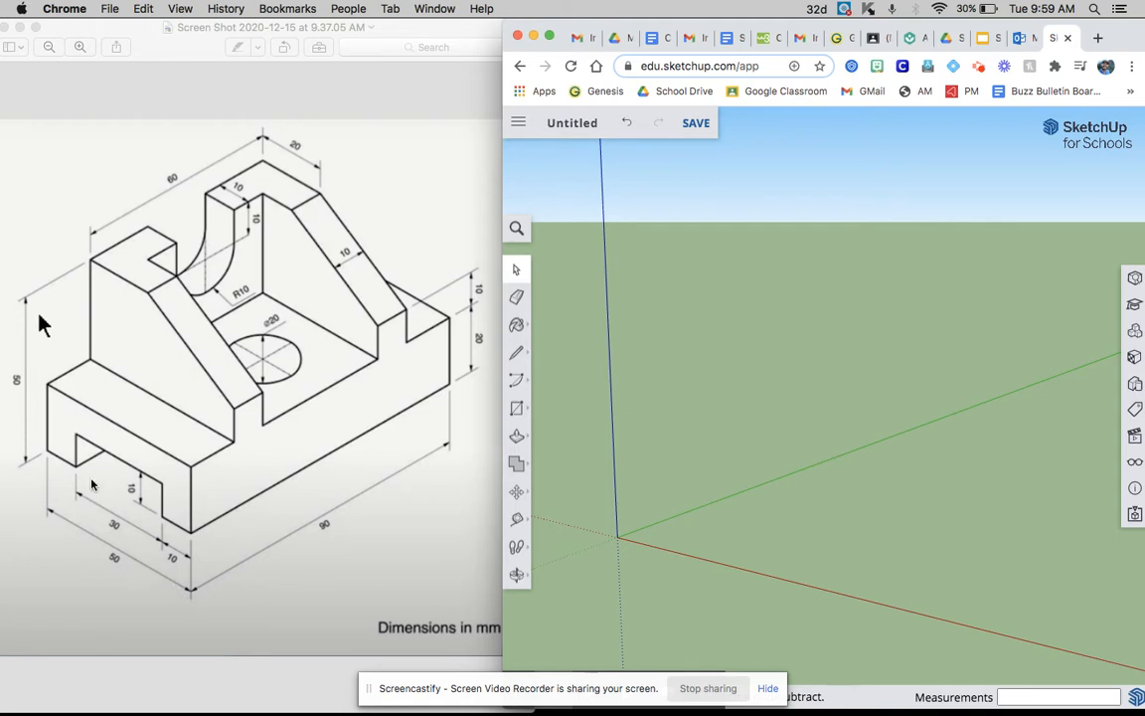
Draw a 50 by 90 mm rectangle on the ground plane, starting at the origin
left_click(524, 415)
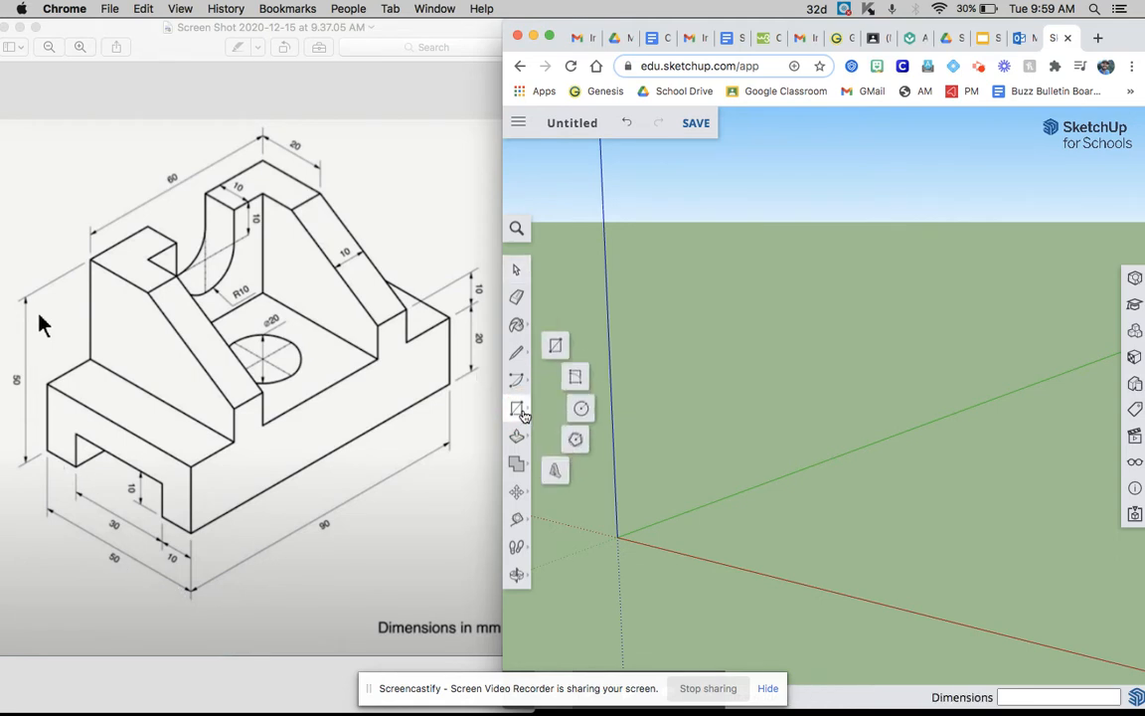
left_click(556, 343)
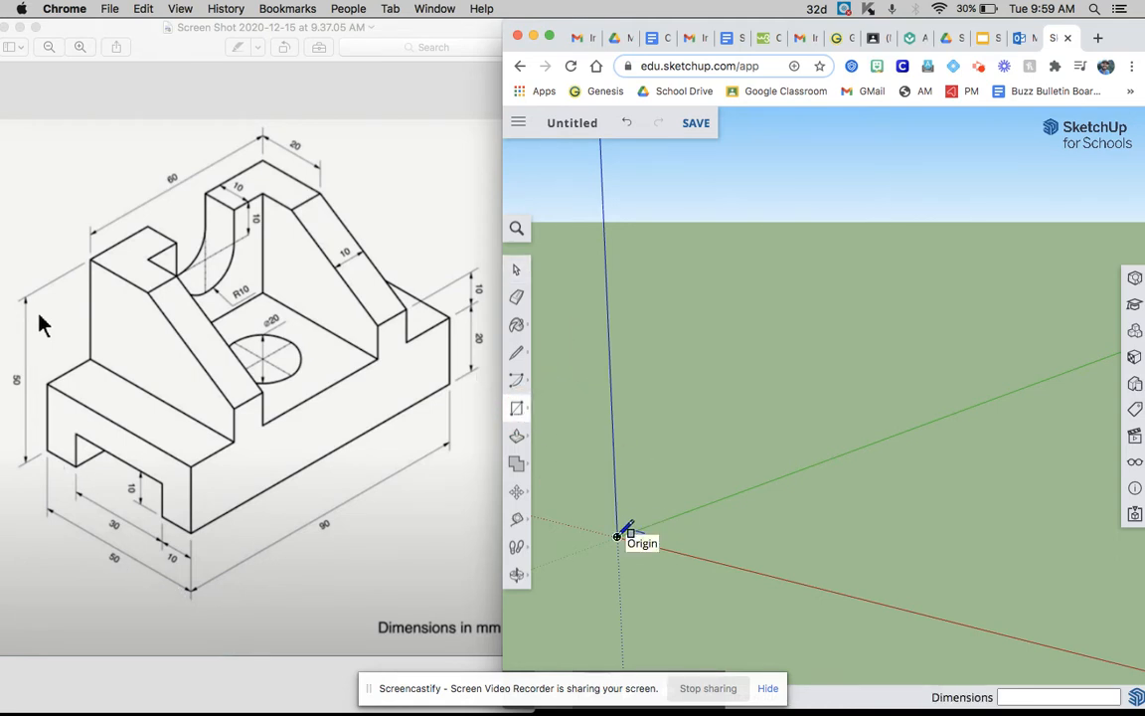
left_click(616, 537)
type("50,9")
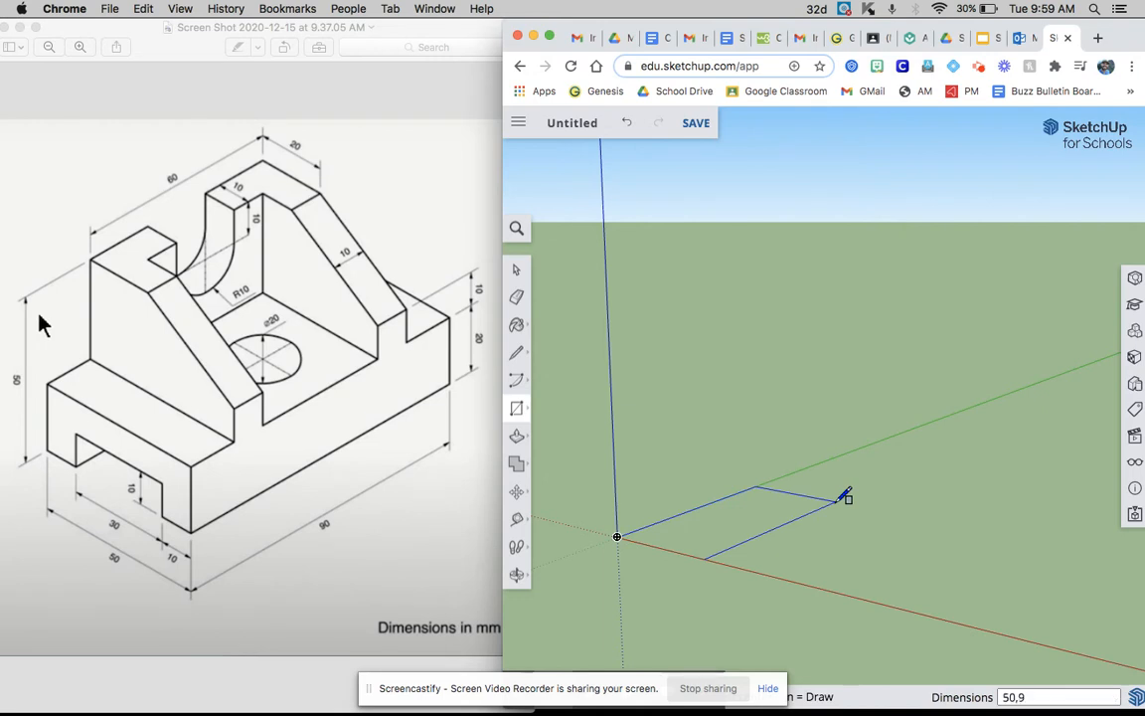
key("Return")
scroll(597, 532, "up", 5)
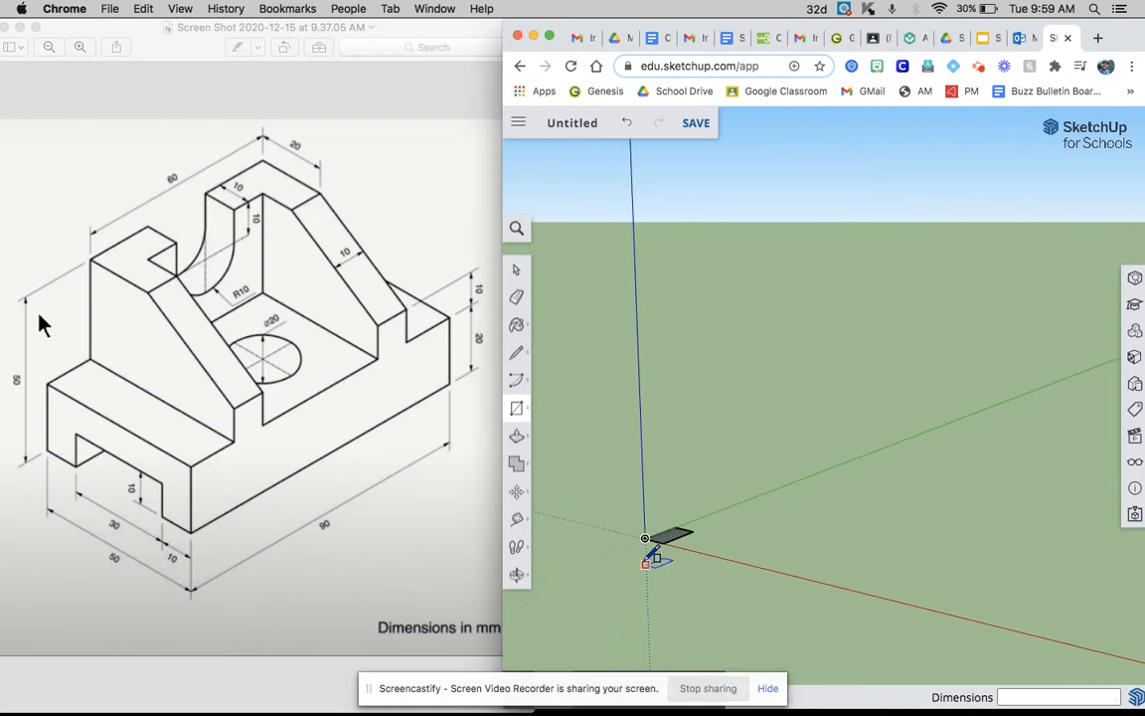
scroll(654, 531, "up", 5)
middle_click_drag(708, 498, 652, 545)
key("r")
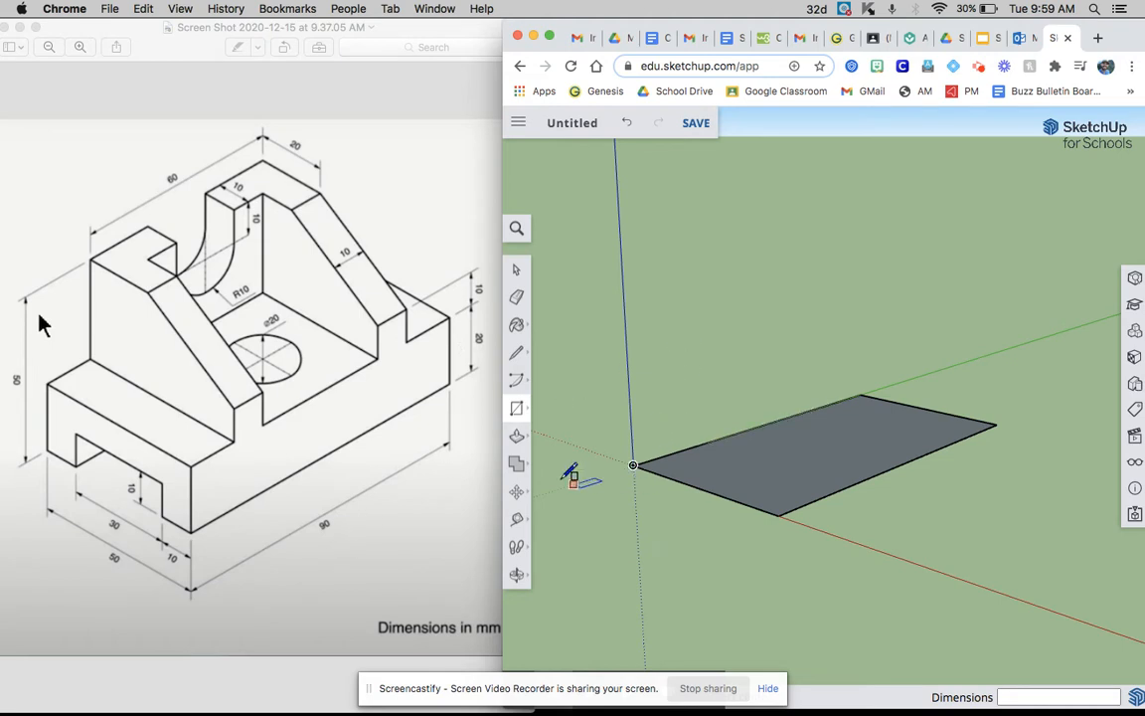
Pull the rectangle up 20 mm into a solid block
left_click(516, 435)
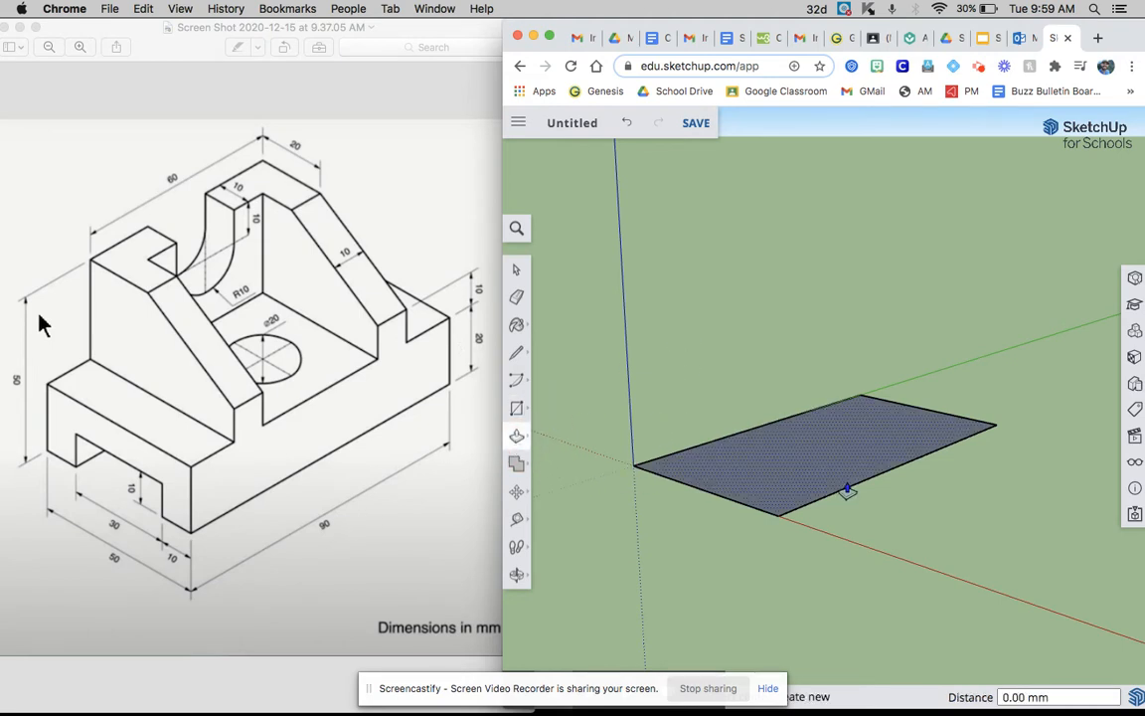
left_click(733, 435)
type("20")
key("Return")
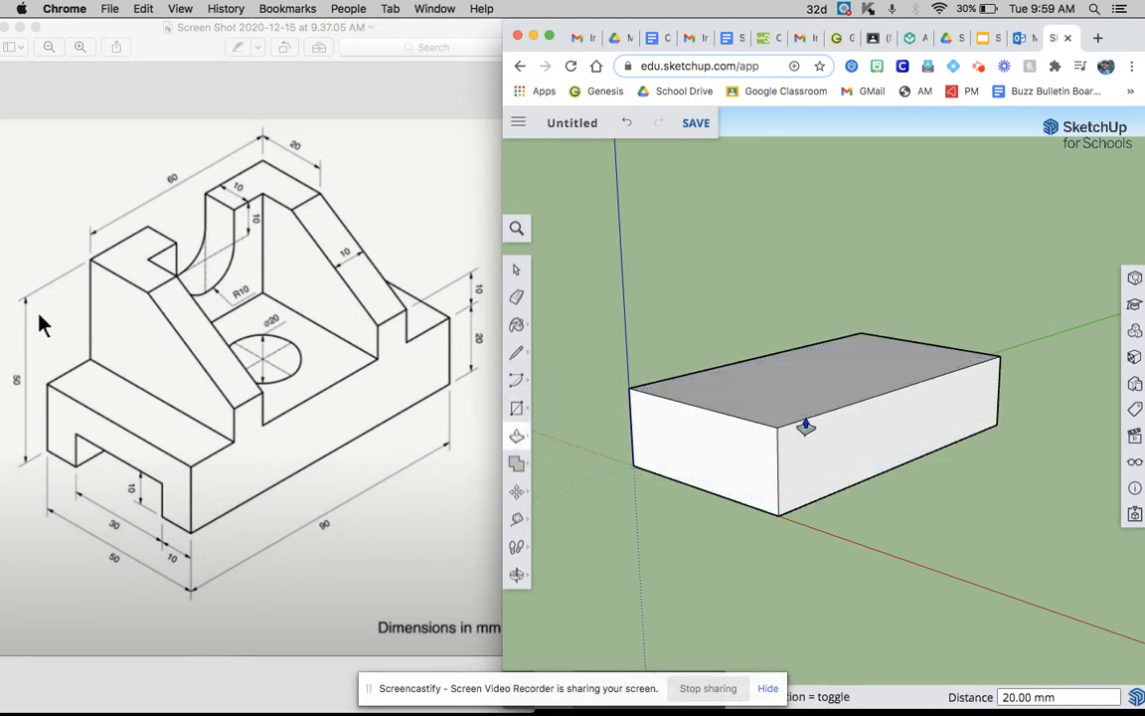
left_click(517, 269)
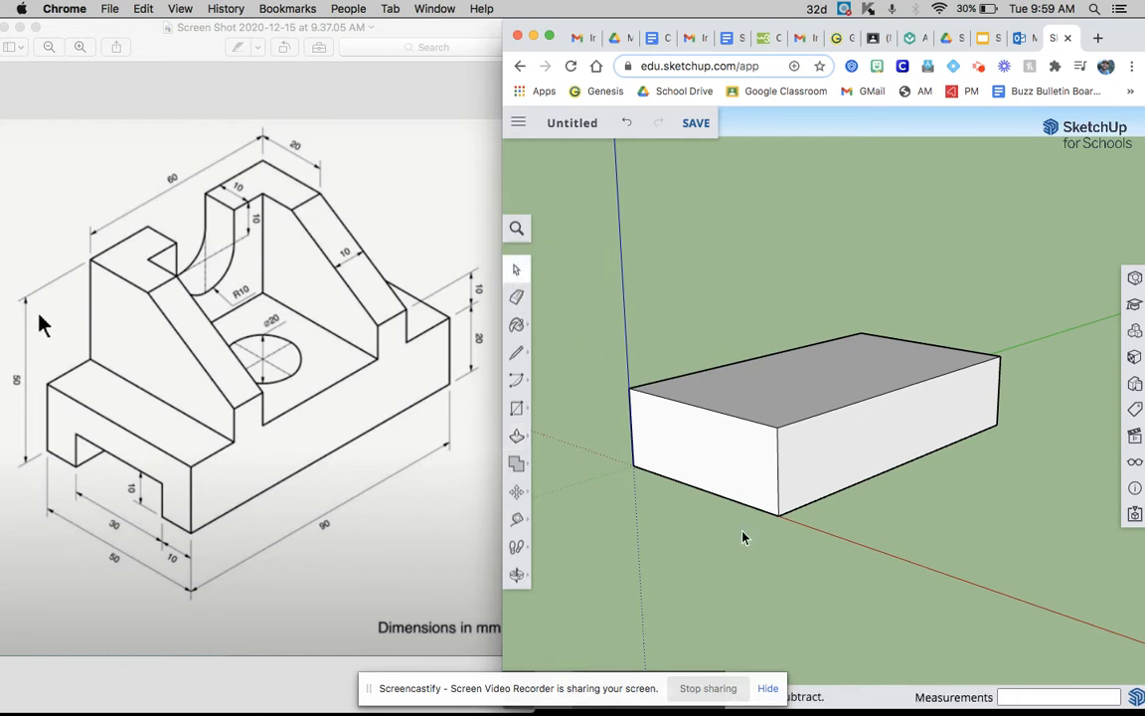
Draw two lengthwise lines on the block's underside, each 10 mm in from a long edge and spanning the full length
middle_click_drag(747, 532, 734, 521)
mouse_move(815, 541)
middle_mouse_down()
mouse_move(748, 416)
mouse_move(742, 345)
mouse_move(745, 497)
middle_mouse_up()
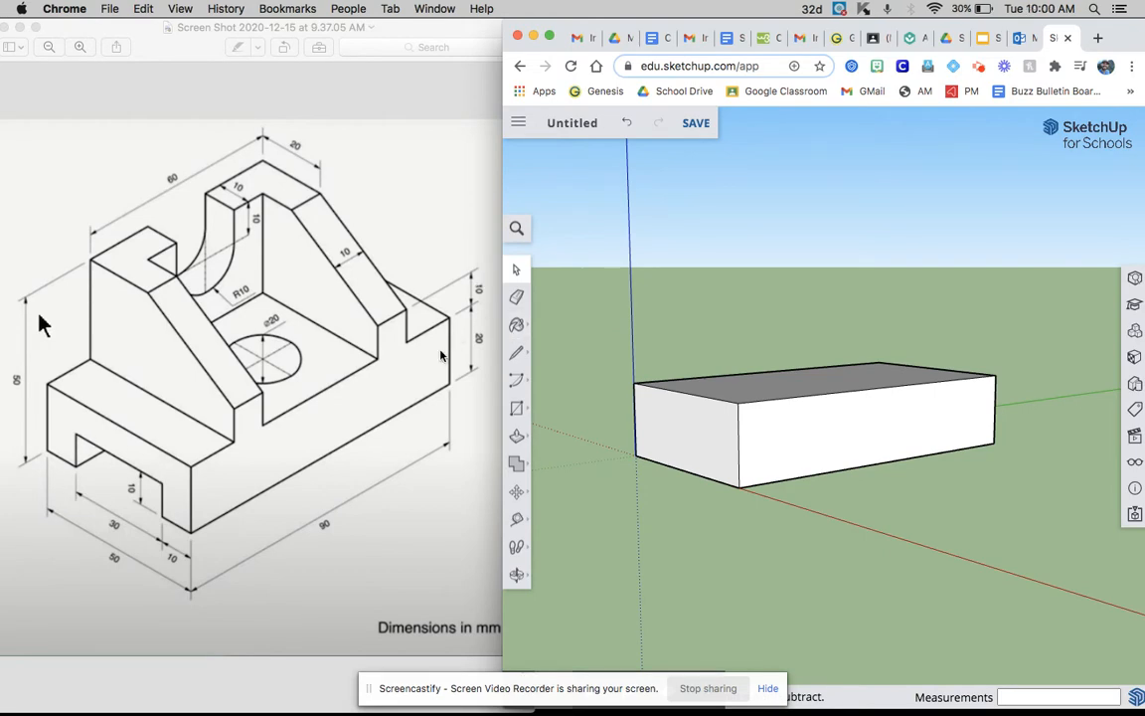
mouse_move(718, 460)
middle_mouse_down()
mouse_move(733, 299)
mouse_move(820, 322)
mouse_move(858, 267)
mouse_move(856, 235)
middle_mouse_up()
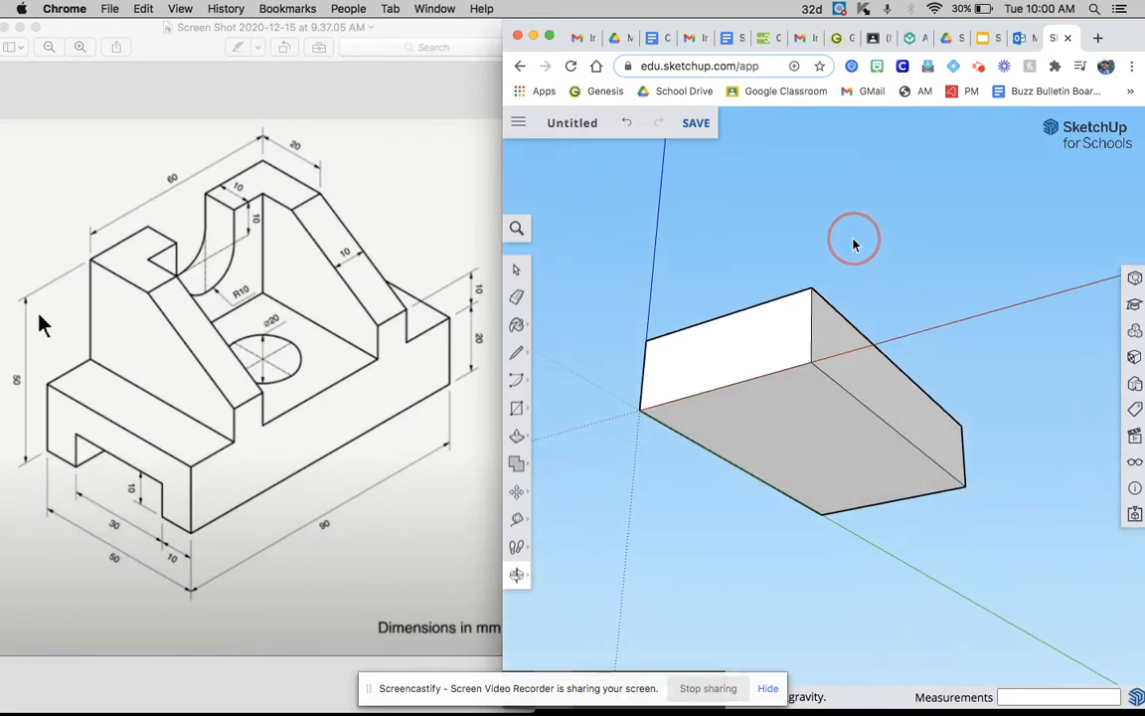
middle_click_drag(721, 276, 795, 350)
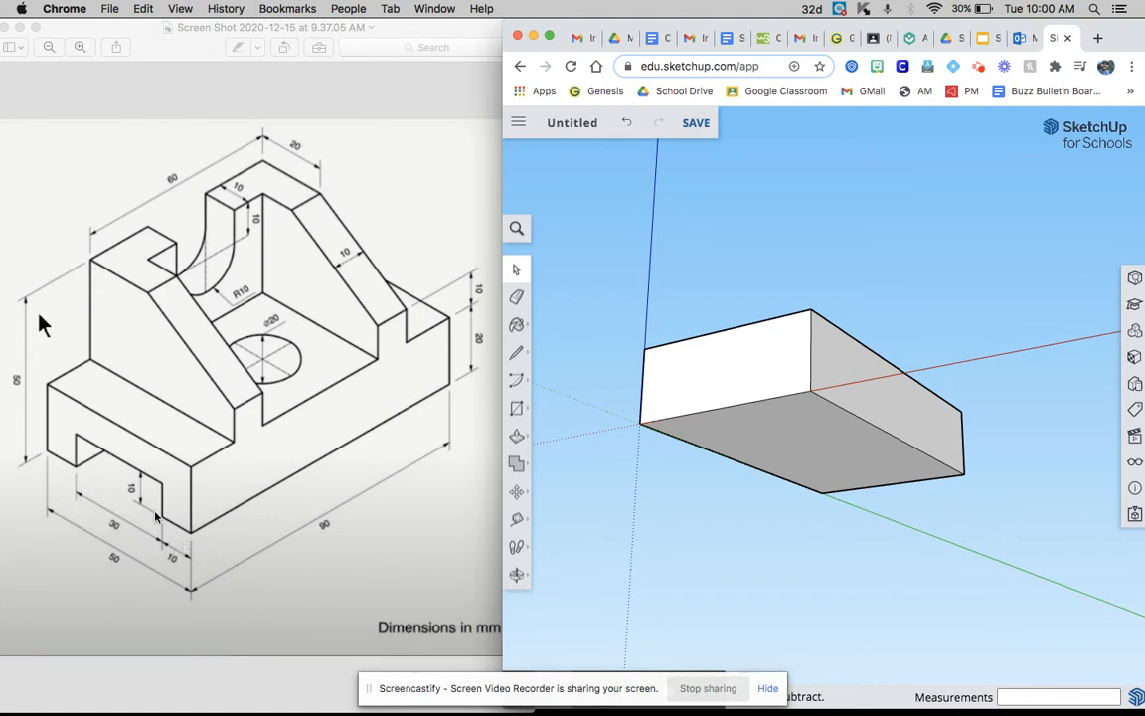
left_click(521, 352)
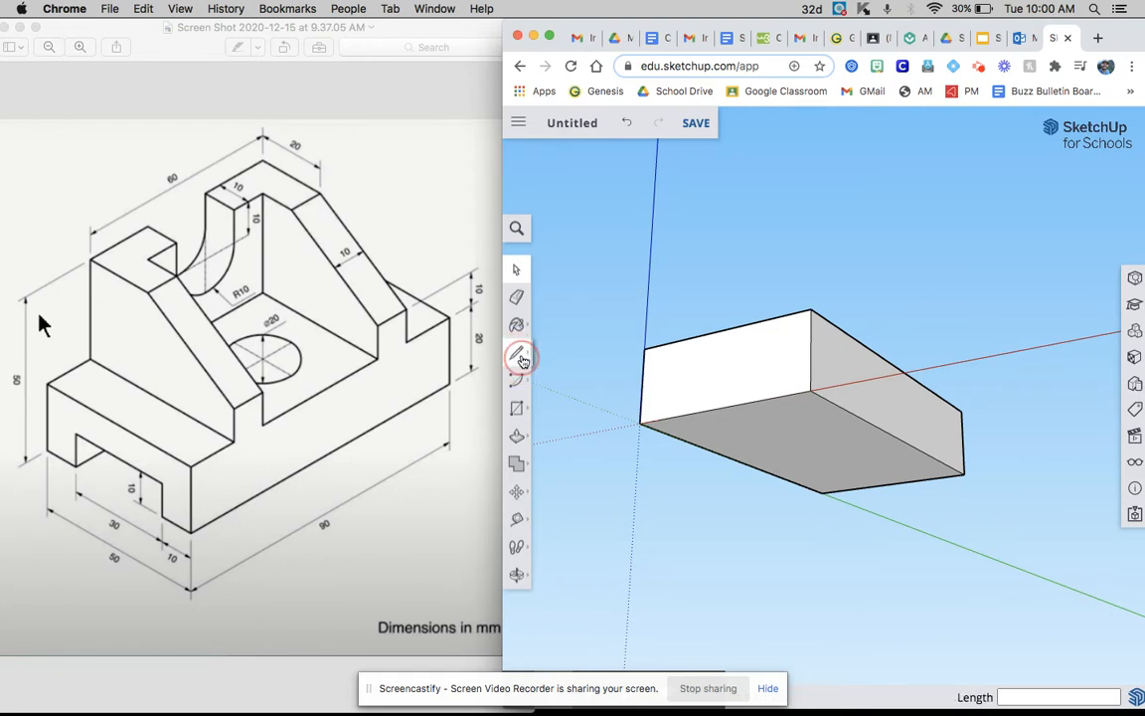
left_click(785, 377)
type("1")
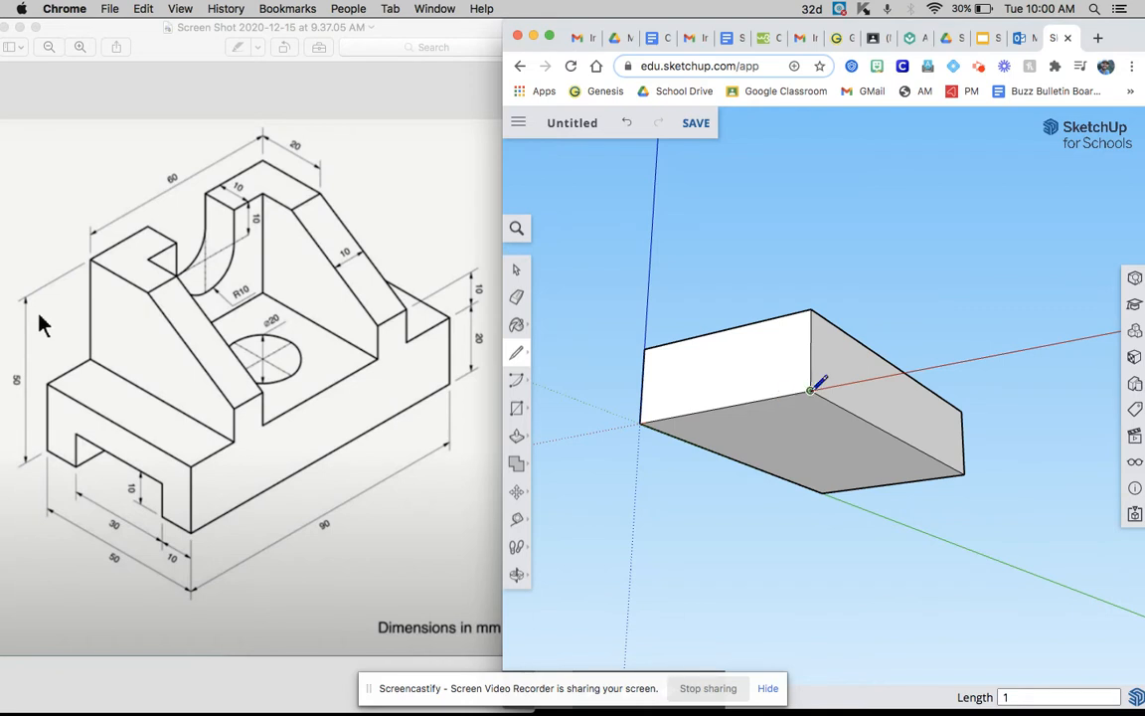
left_click(811, 389)
type("10")
key("Return")
left_click(939, 476)
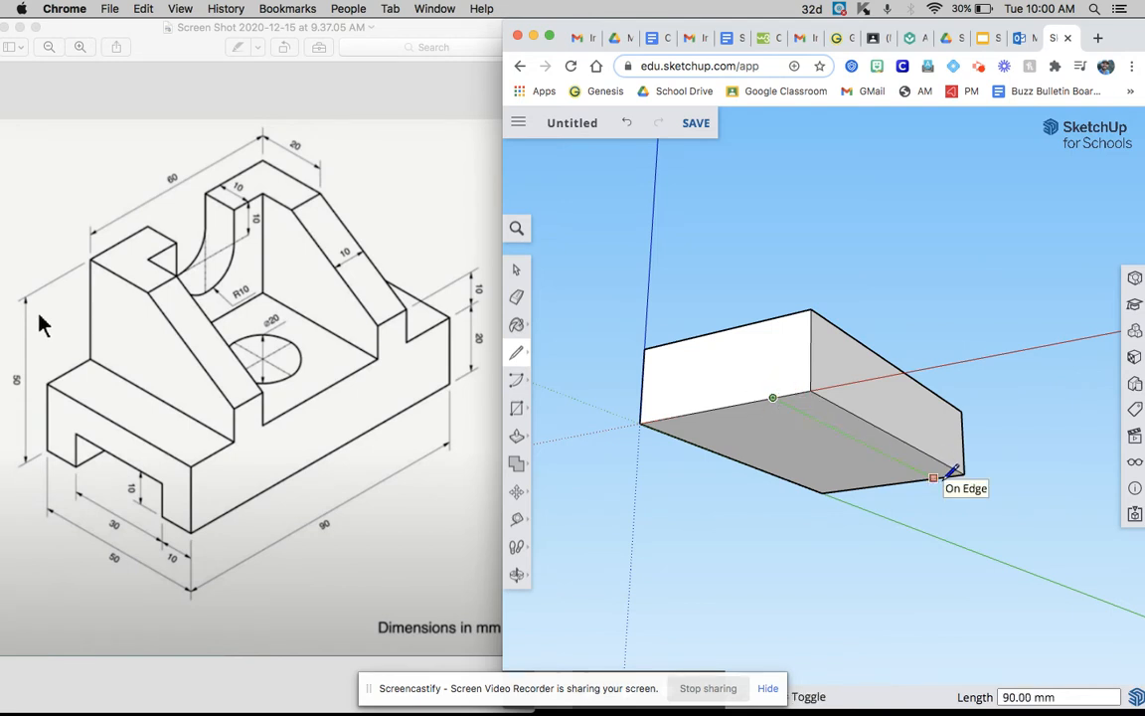
left_click(641, 423)
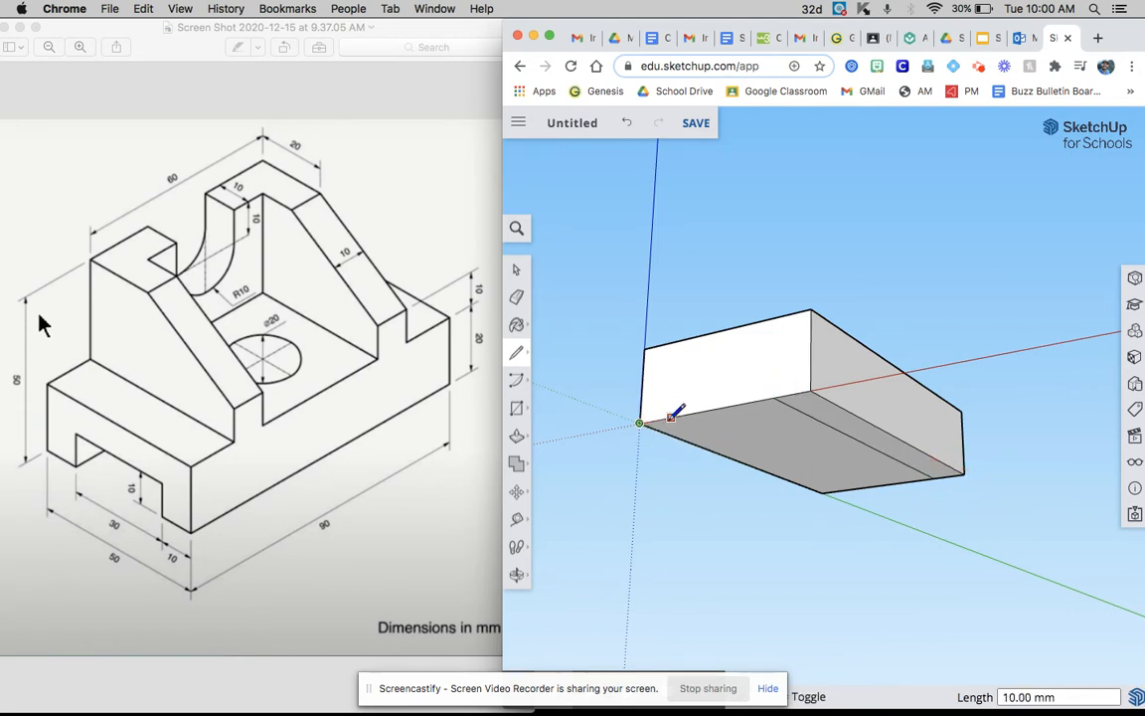
left_click(670, 417)
Push the middle strip of the underside 10 mm into the block to cut the lengthwise channel
key("o")
mouse_move(836, 439)
left_mouse_down()
mouse_move(979, 463)
mouse_move(986, 488)
mouse_move(984, 461)
left_mouse_up()
key("l")
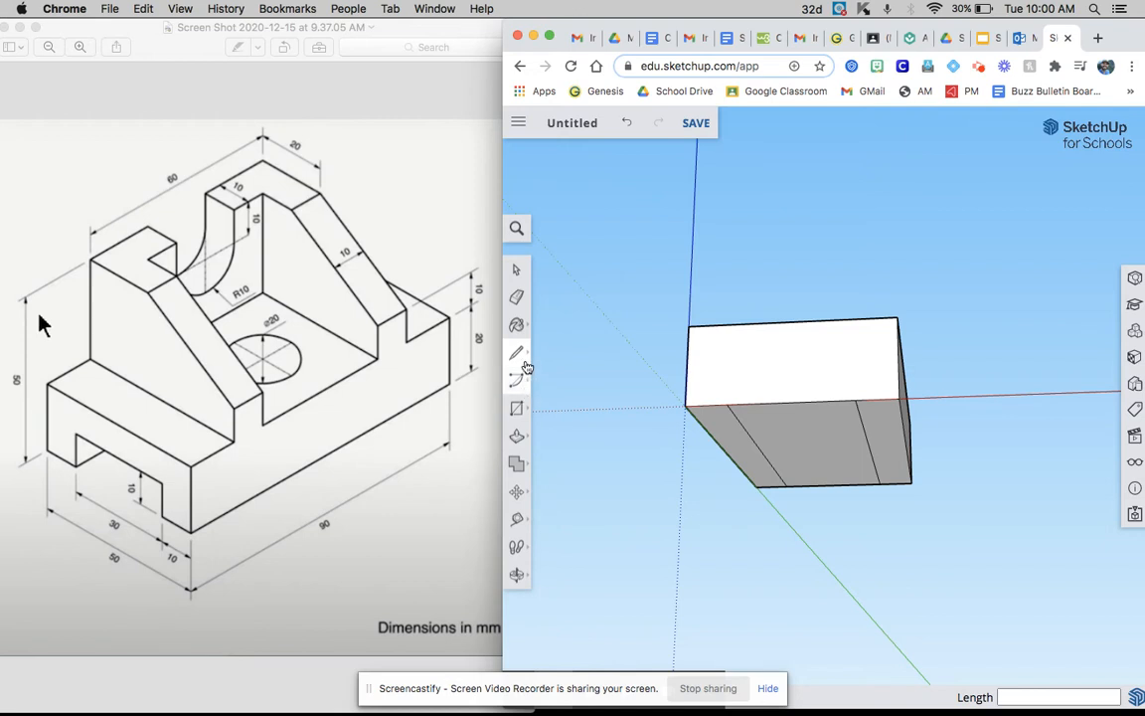
left_click(516, 436)
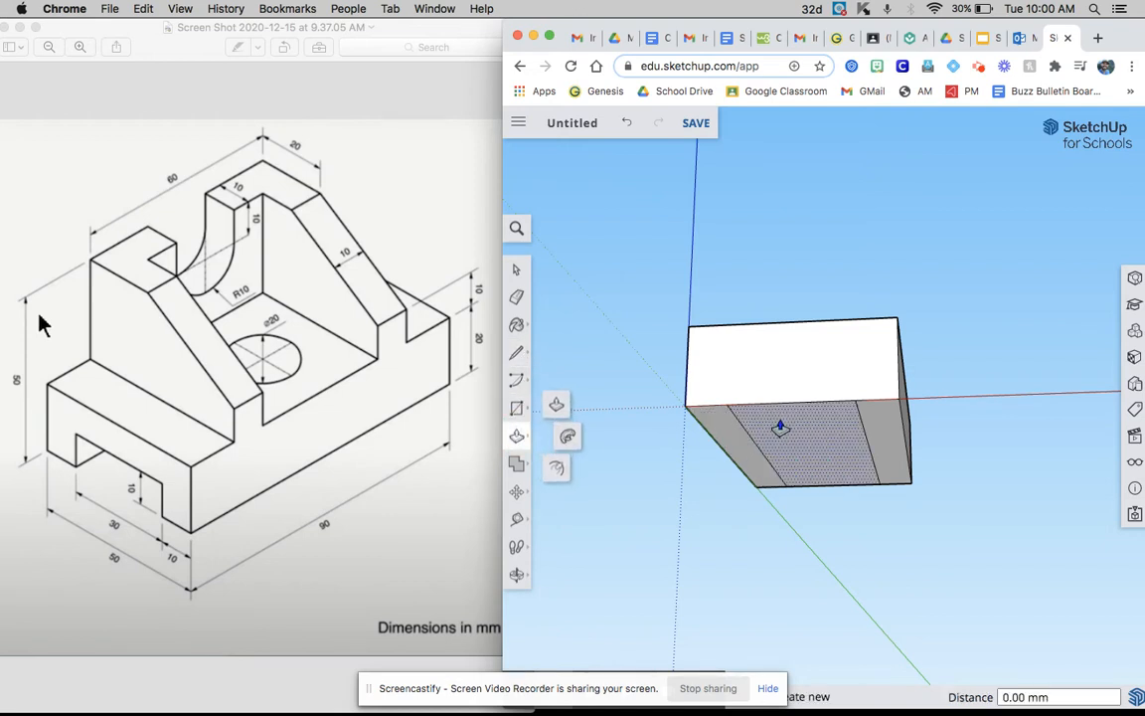
left_click(779, 415)
type("10")
key("Return")
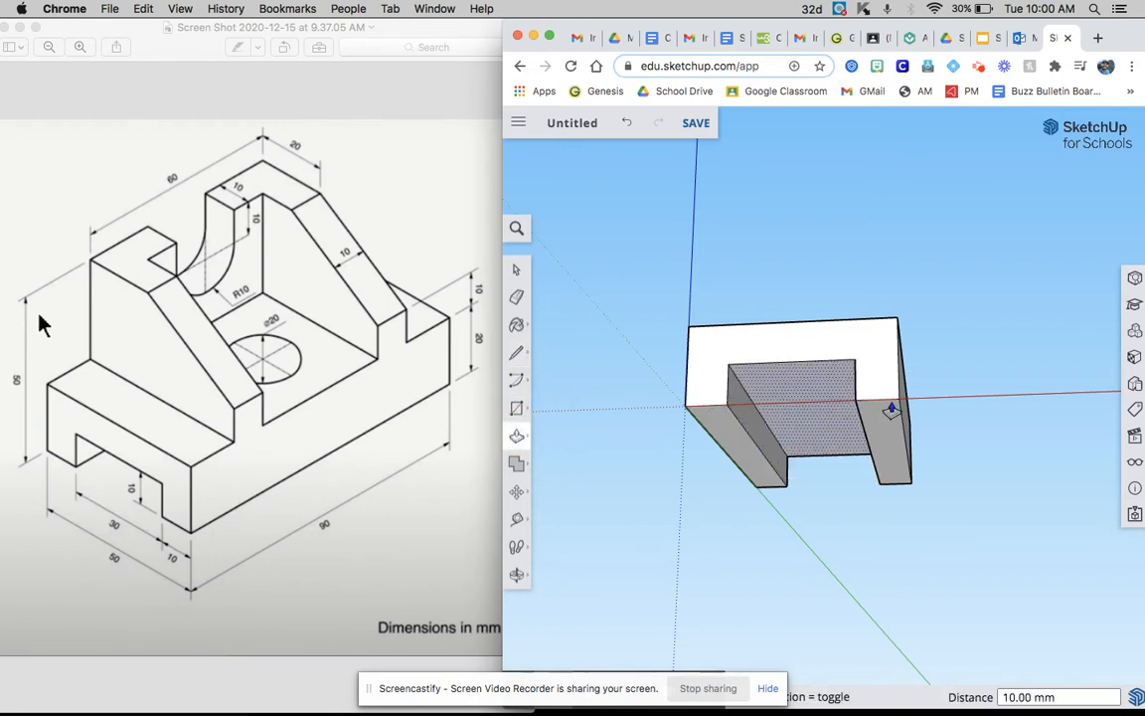
key("o")
left_click_drag(992, 404, 626, 415)
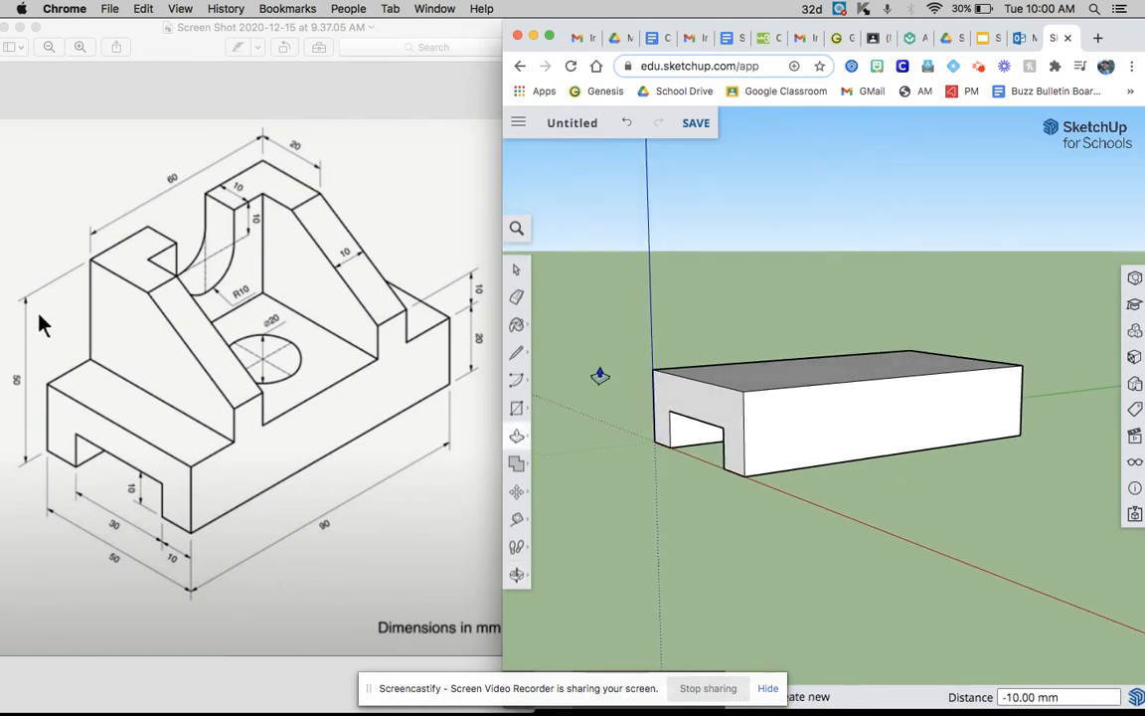
key("space")
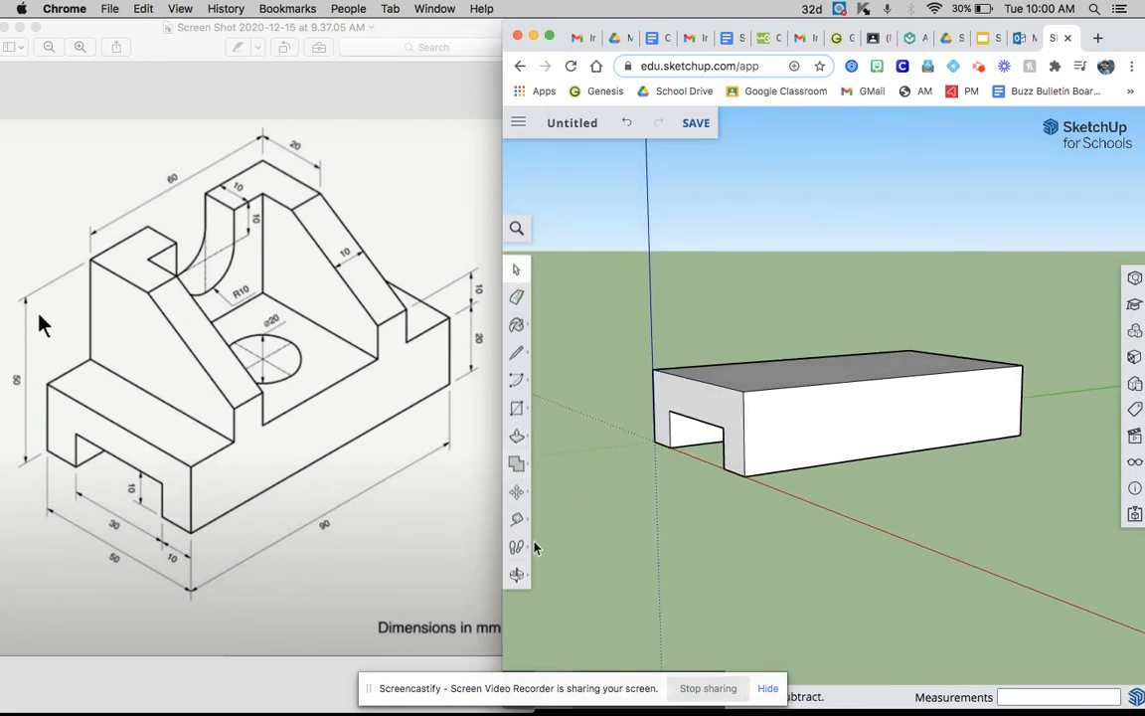
Dimension the widths of both legs and the channel opening along the bottom of the end face
left_click(516, 518)
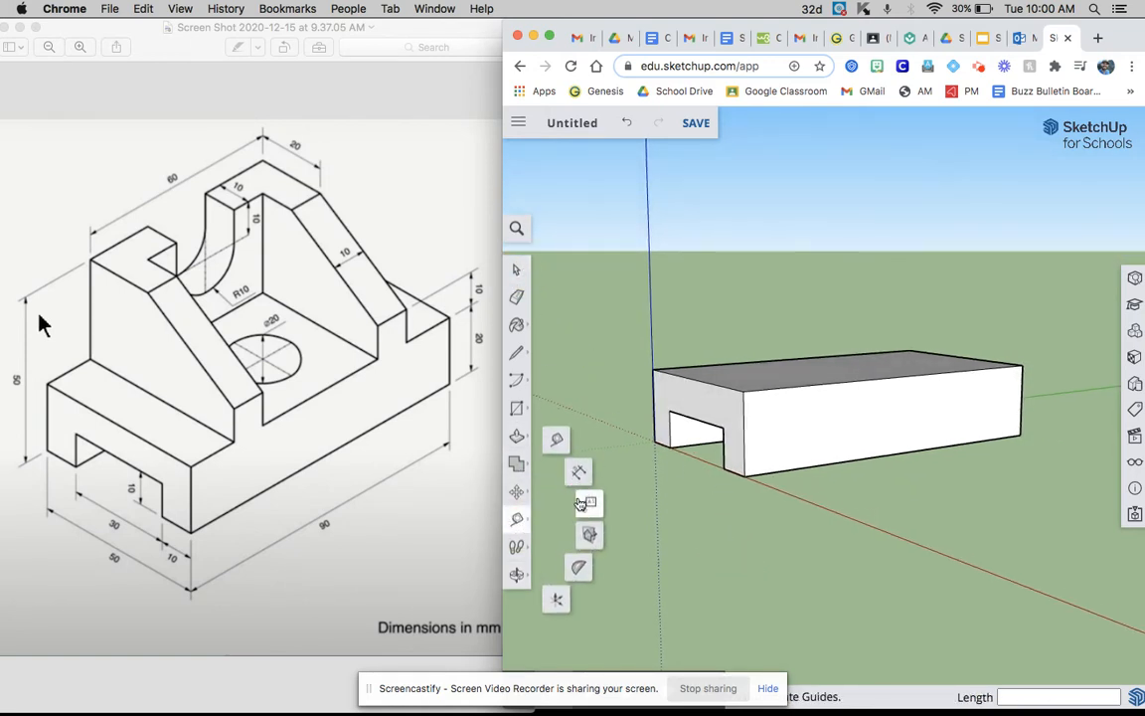
left_click(578, 471)
left_click(725, 470)
left_click(745, 477)
left_click(683, 482)
middle_click_drag(672, 447, 710, 519)
left_click(760, 488)
left_click(675, 461)
left_click(662, 474)
scroll(653, 462, "up", 5)
left_click(663, 451)
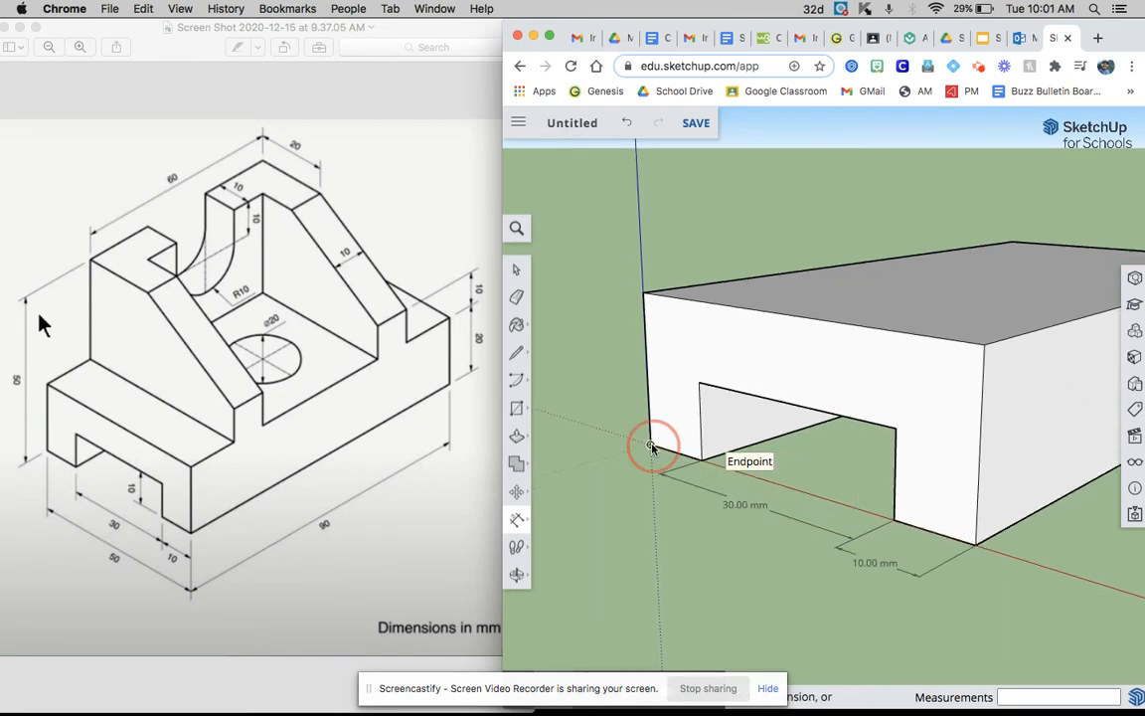
left_click(627, 494)
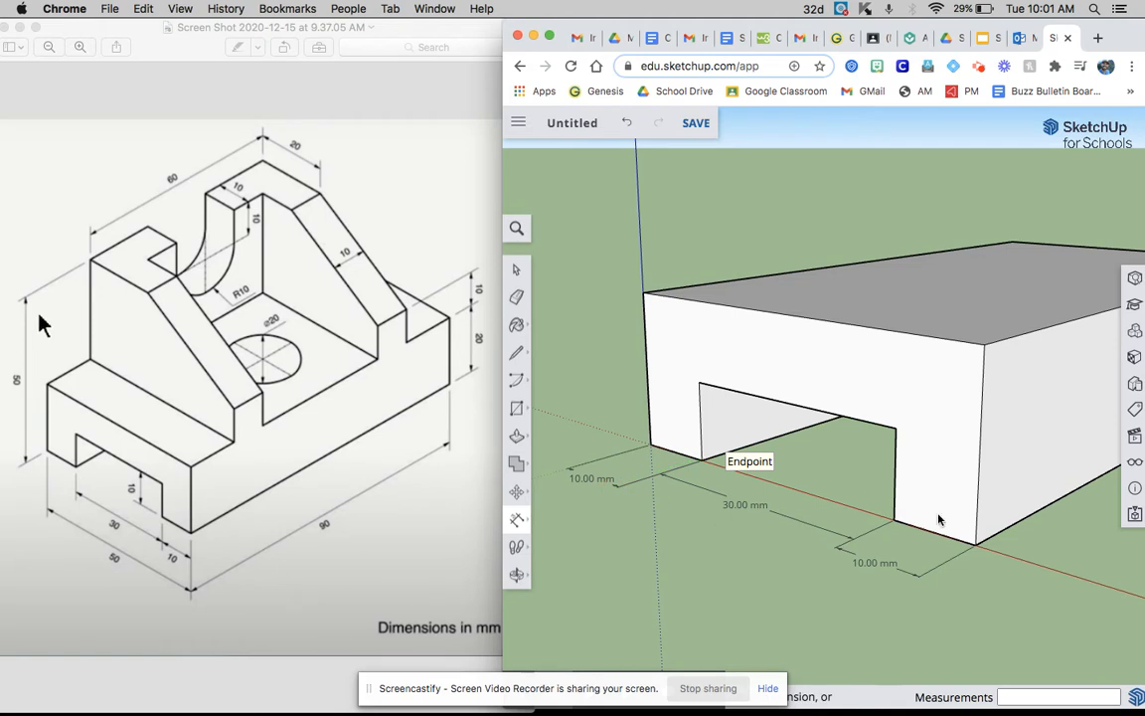
Dimension the block's overall width across the channel end and its overall length along the bottom edge
left_click(975, 544)
left_click(650, 445)
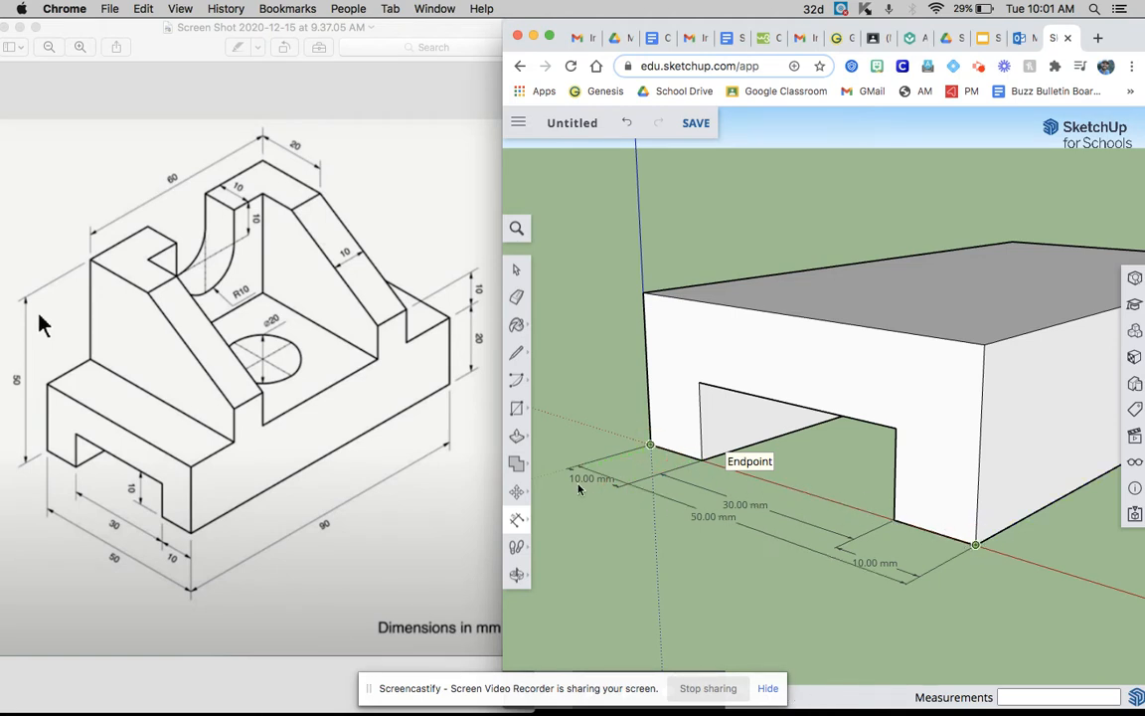
left_click(568, 553)
scroll(670, 514, "down", 3)
mouse_move(788, 540)
middle_mouse_down()
mouse_move(759, 538)
mouse_move(790, 542)
middle_mouse_up()
scroll(567, 581, "down", 3)
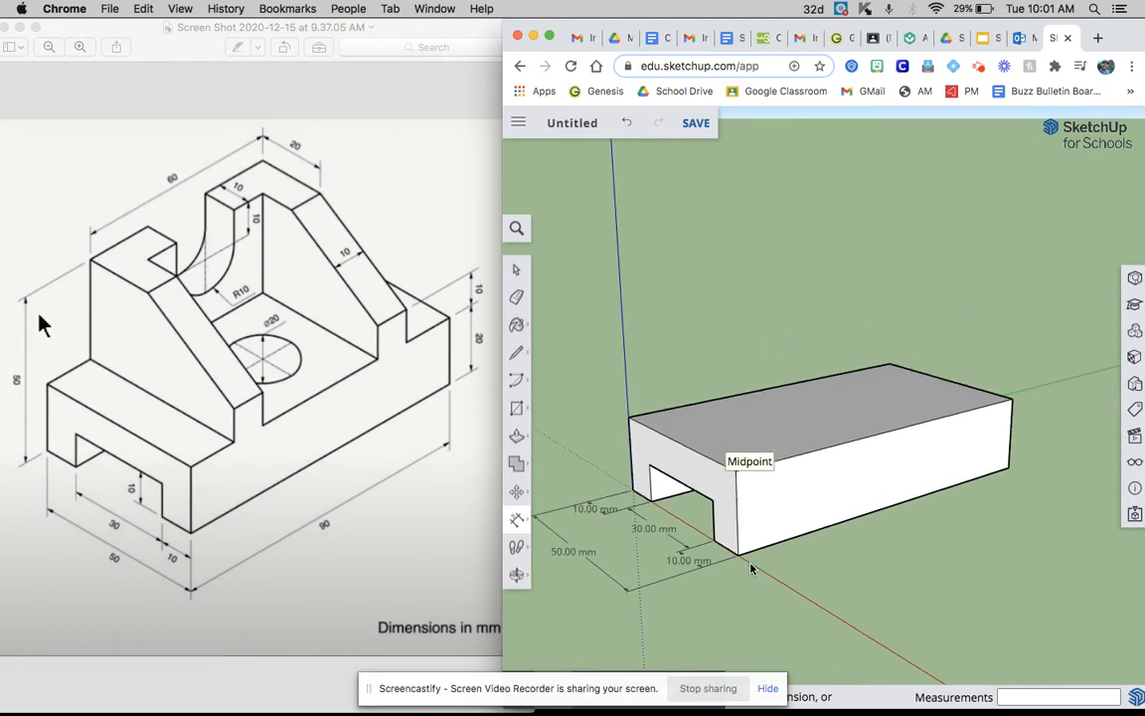
left_click(738, 555)
left_click(1008, 467)
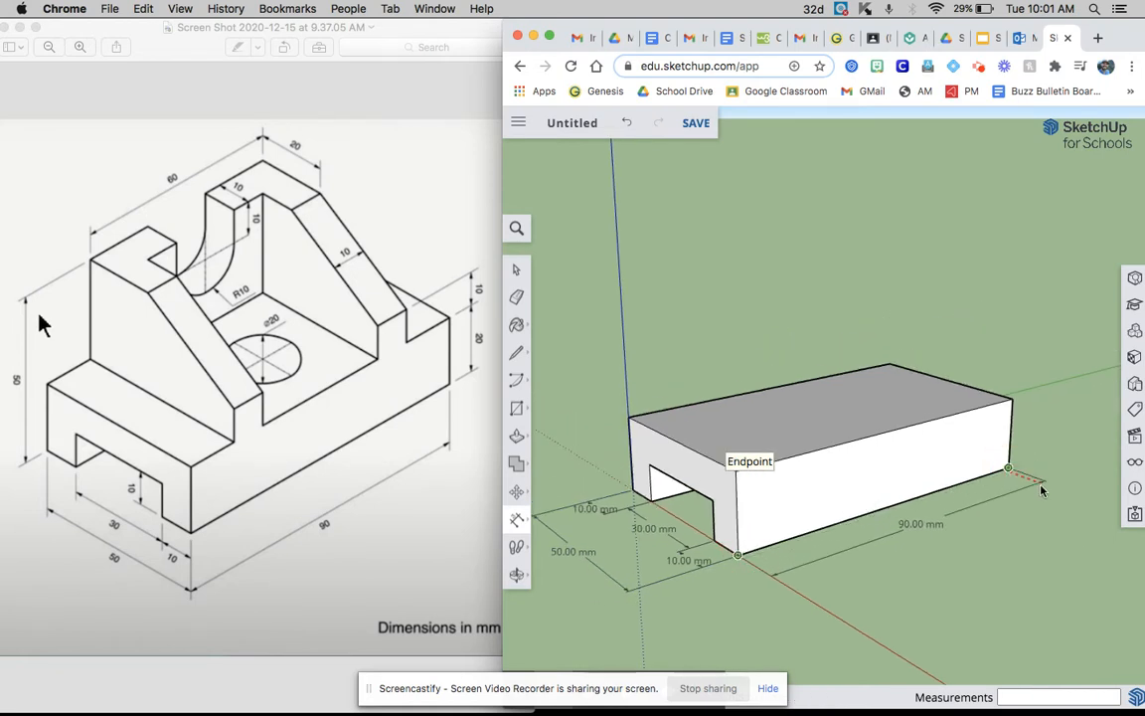
left_click(1045, 487)
Dimension the block's height at the far corner of its long side
left_click(1008, 467)
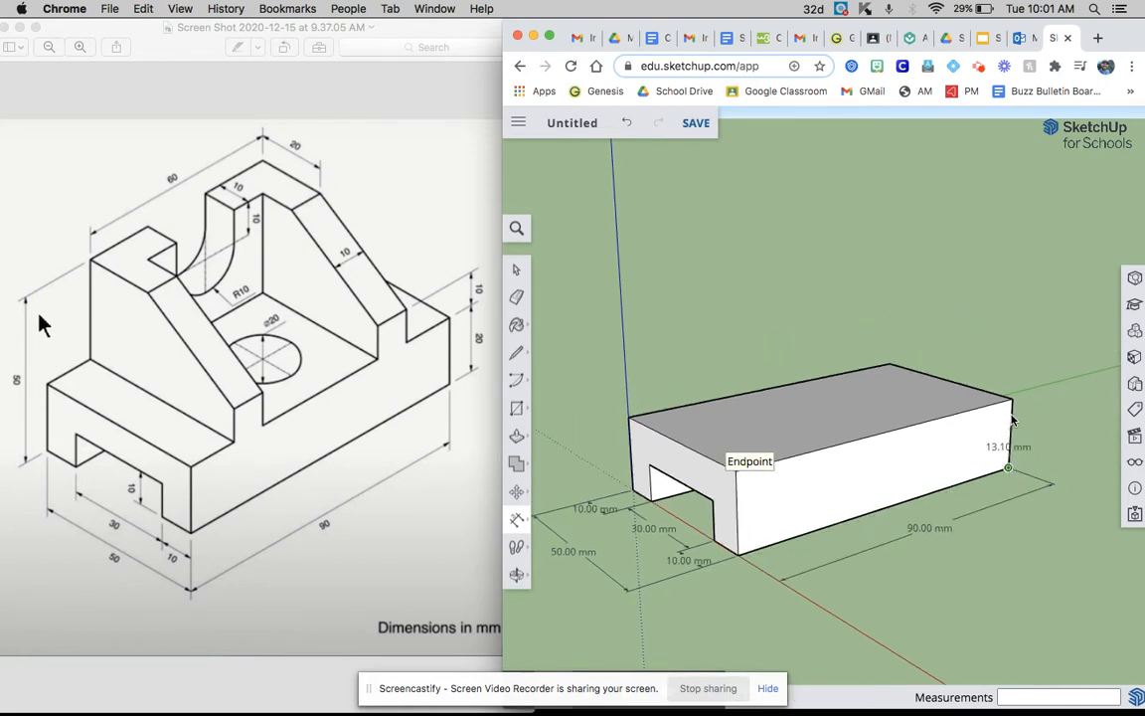
left_click(1029, 429)
middle_click_drag(820, 510, 641, 543)
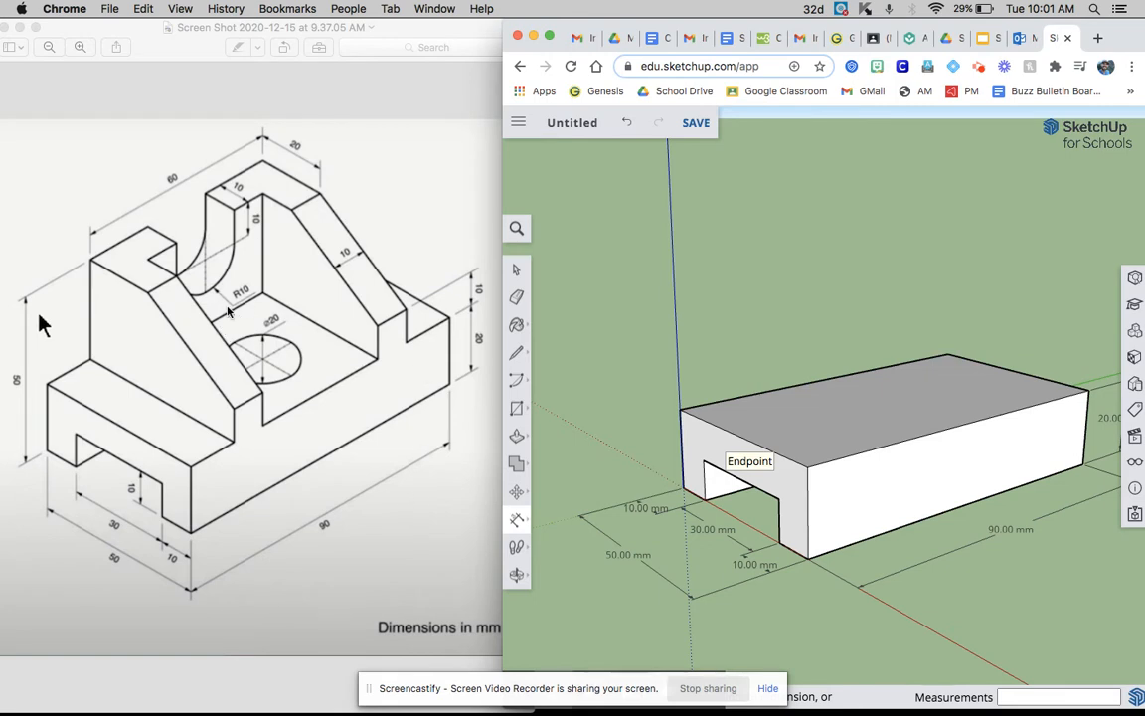
Draw a line across the top face, 15 mm in from the end nearest the origin
middle_click_drag(618, 507, 537, 511)
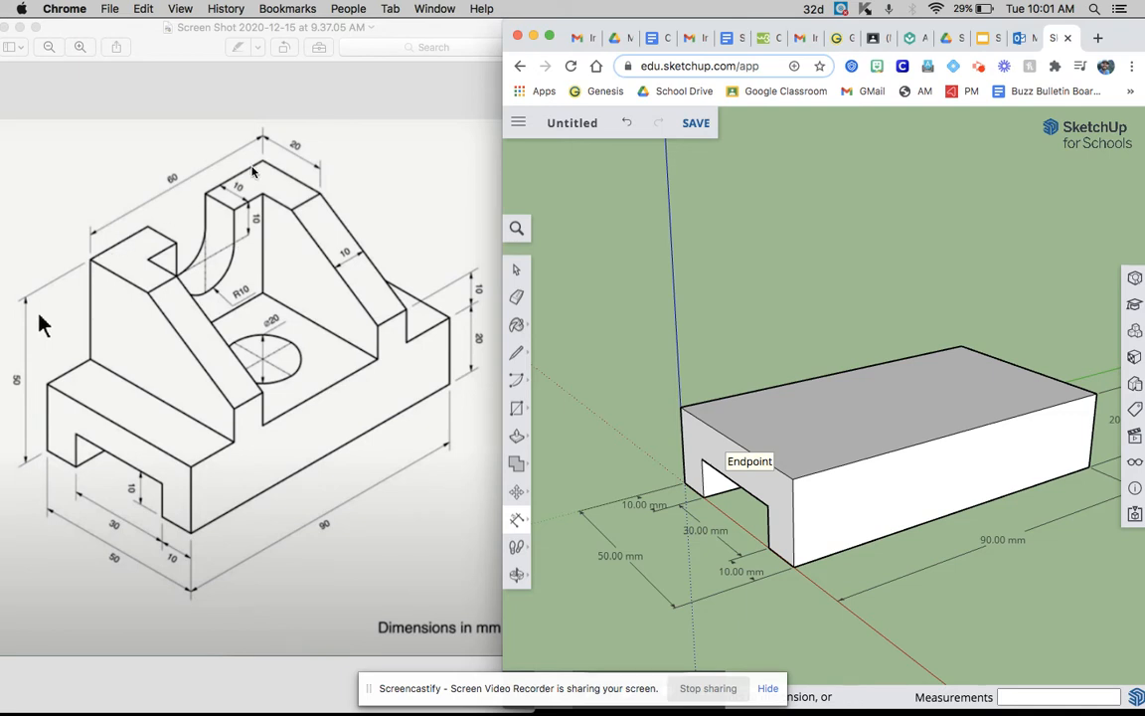
left_click(517, 353)
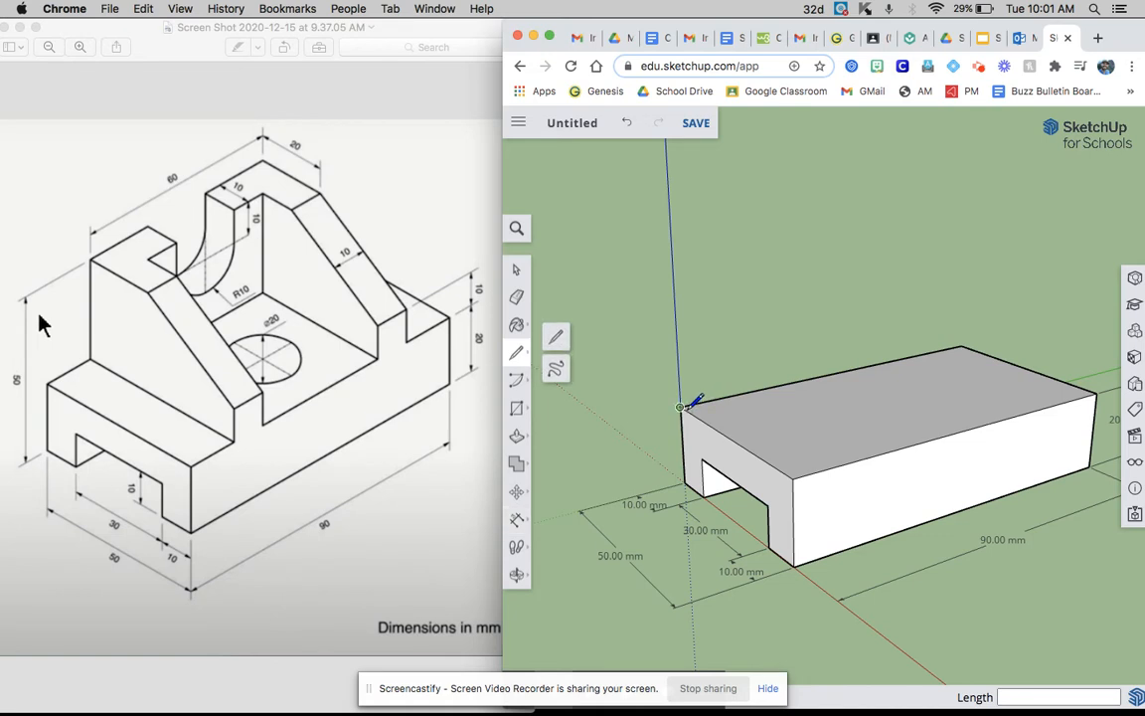
left_click(680, 406)
type("15")
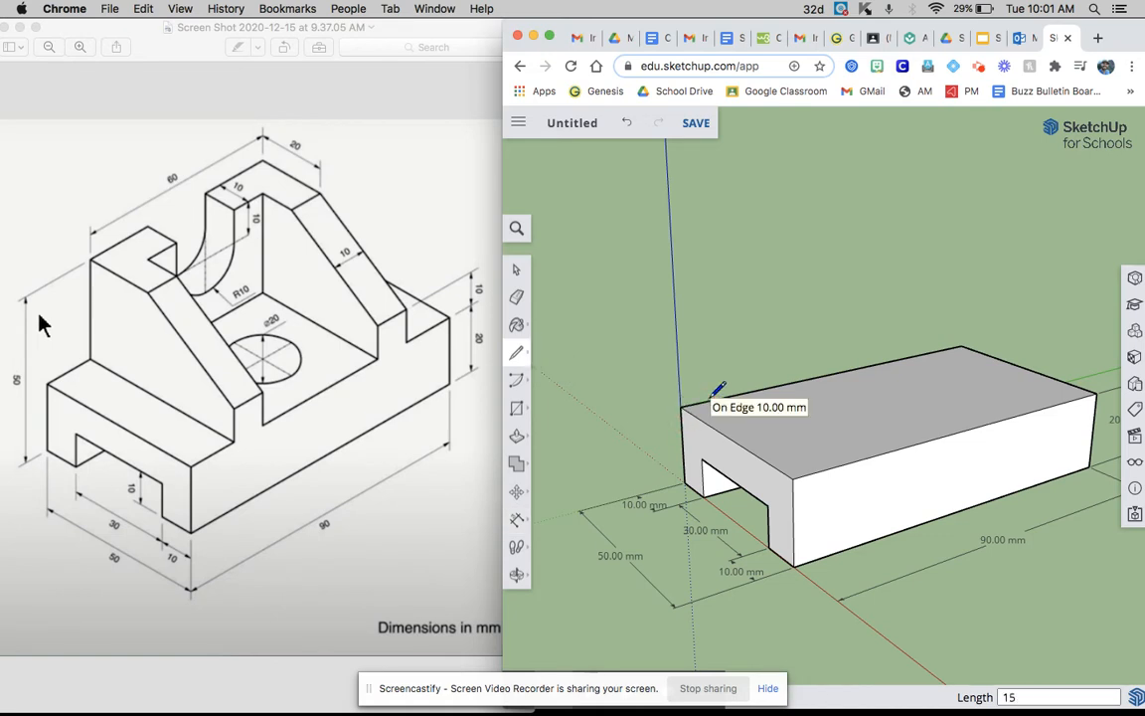
key("Return")
left_click(851, 462)
Draw a matching line across the top face, 15 mm in from the far end
left_click(962, 343)
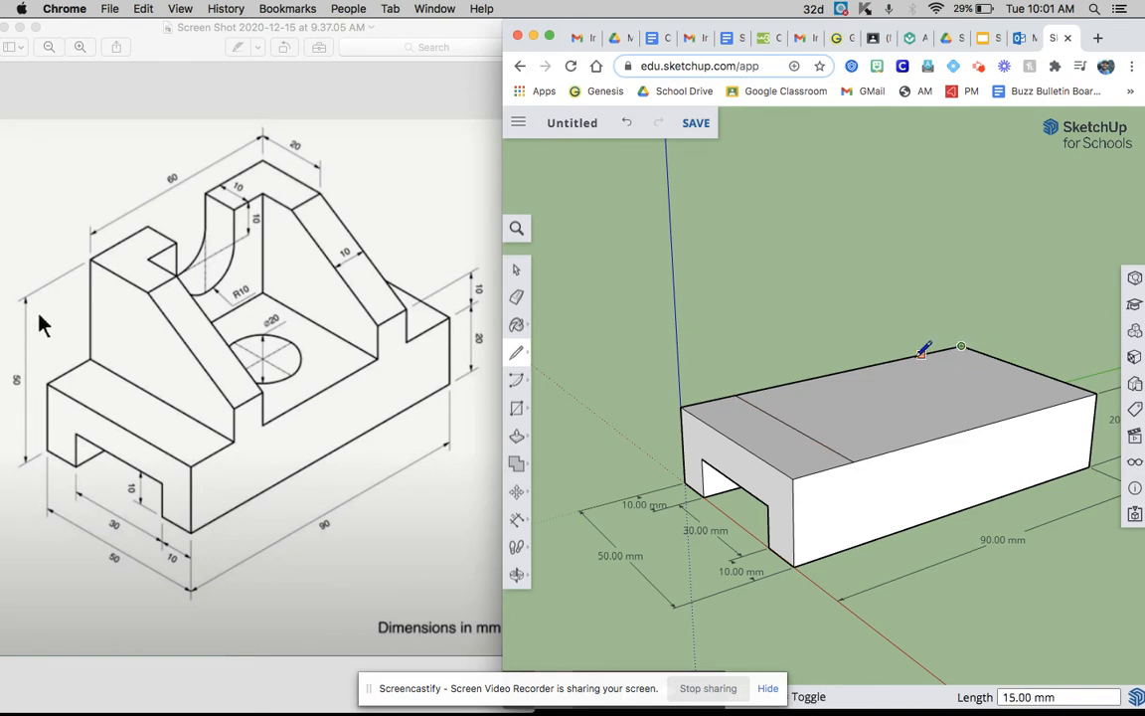
type("15")
key("Return")
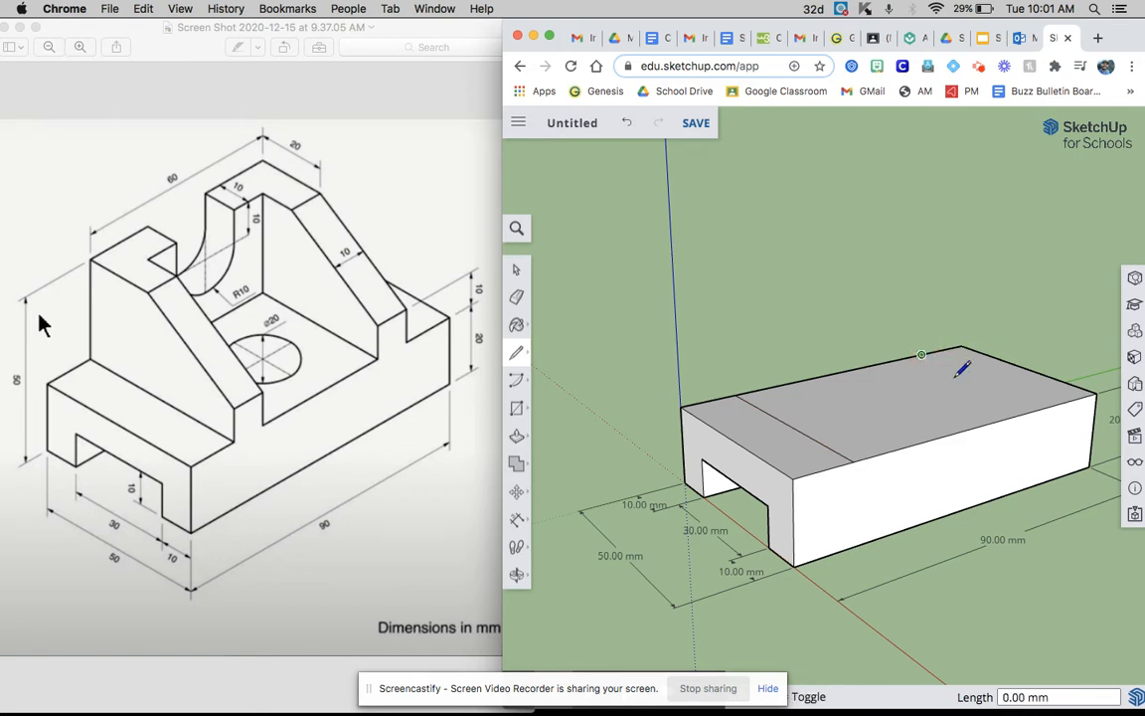
left_click(1032, 410)
mouse_move(930, 551)
middle_mouse_down()
mouse_move(889, 558)
mouse_move(742, 508)
mouse_move(903, 467)
mouse_move(927, 498)
middle_mouse_up()
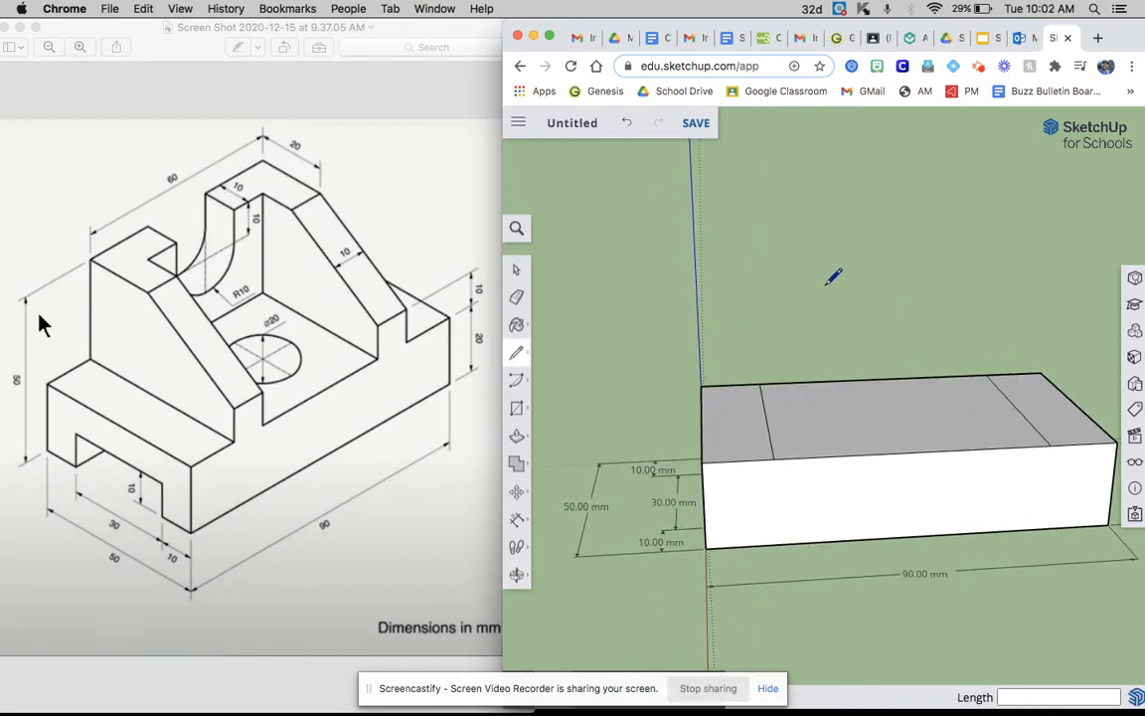
middle_click_drag(838, 447, 852, 391)
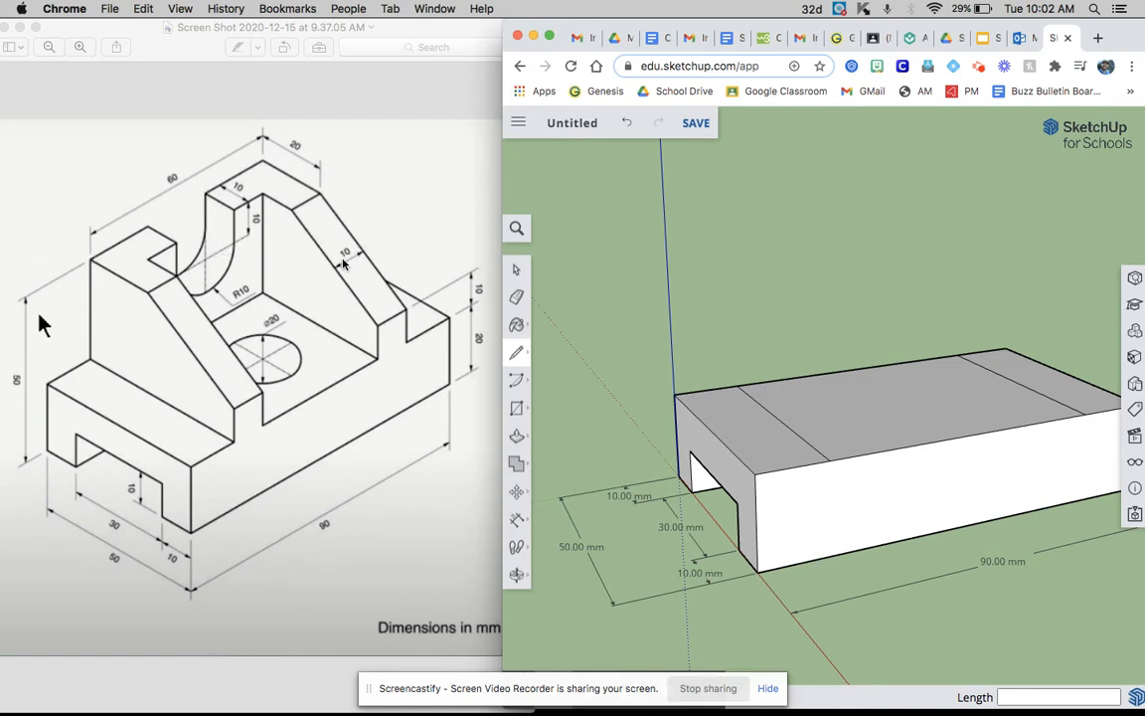
Draw a line across the top face, 10 mm inward from the line nearest the origin
middle_click_drag(754, 434, 801, 505)
left_click(841, 492)
type("10")
key("Return")
left_click(886, 478)
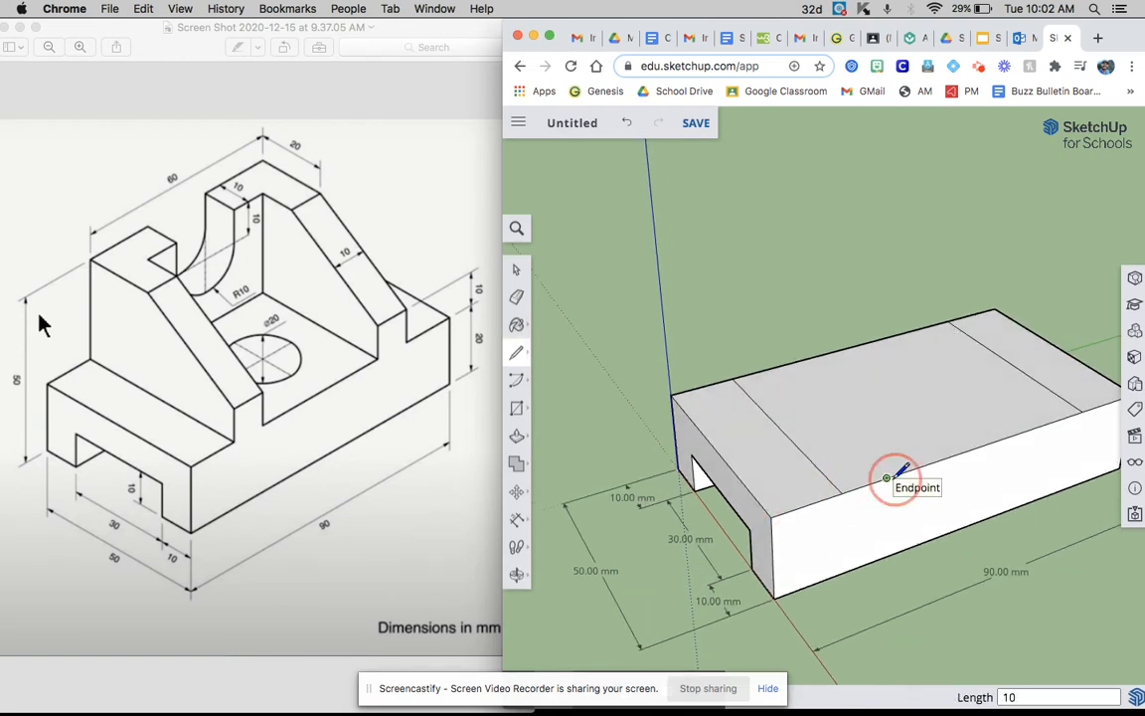
left_click(772, 368)
Draw a matching line across the top face, 10 mm inward from the line near the far end
left_click(1081, 411)
type("10")
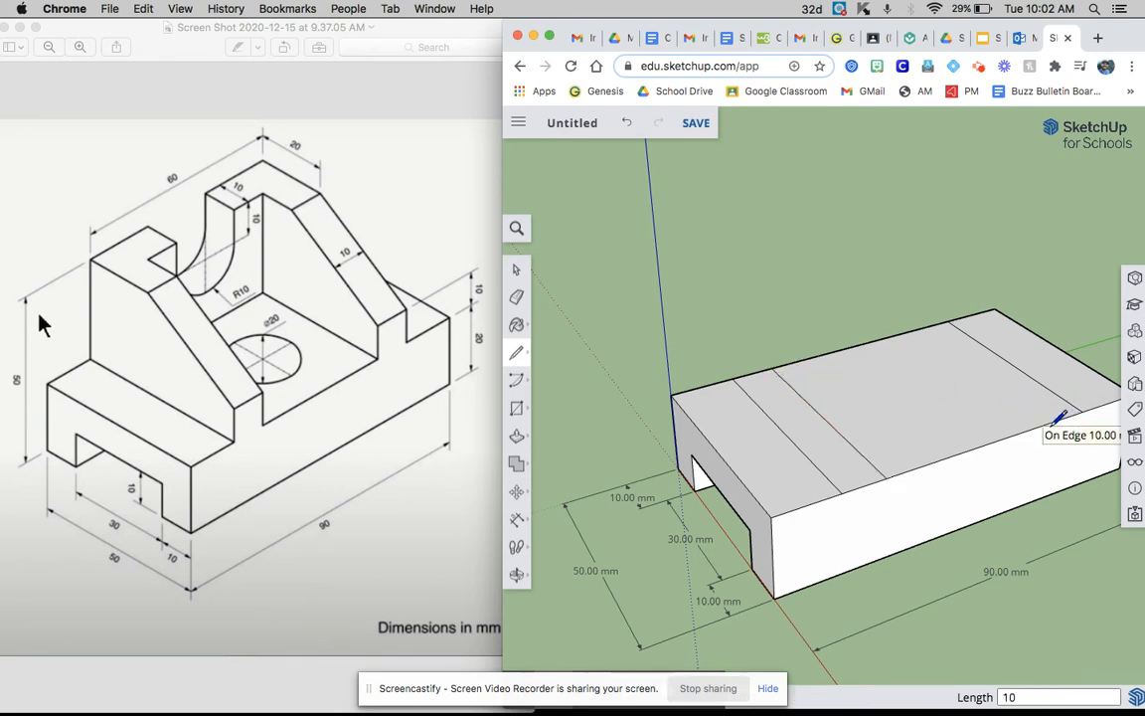
key("Return")
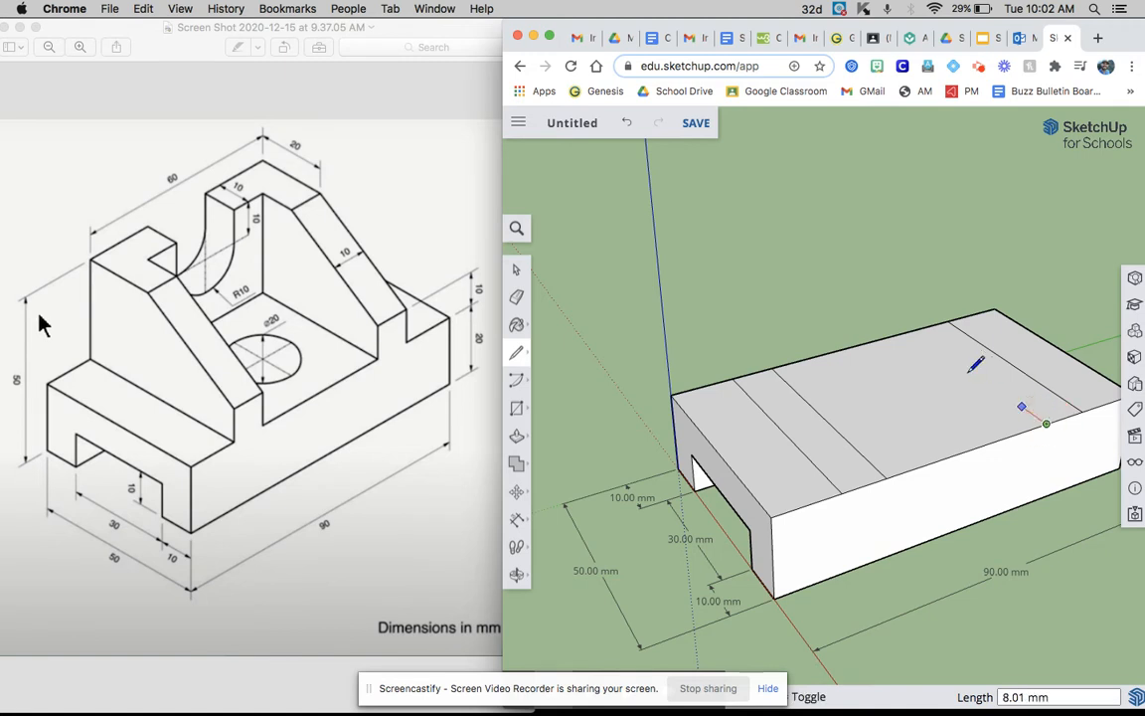
left_click(915, 330)
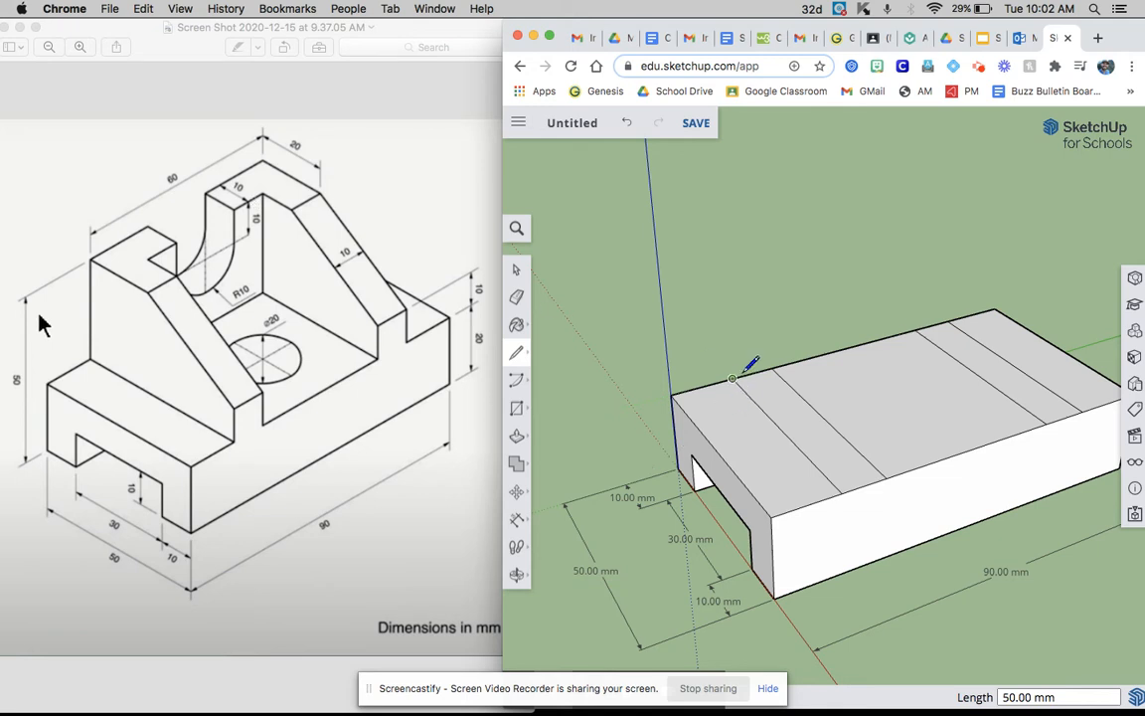
Join the two inner lines with a line parallel to the long back edge and 10 mm in from it
left_click(771, 368)
type("10")
key("Return")
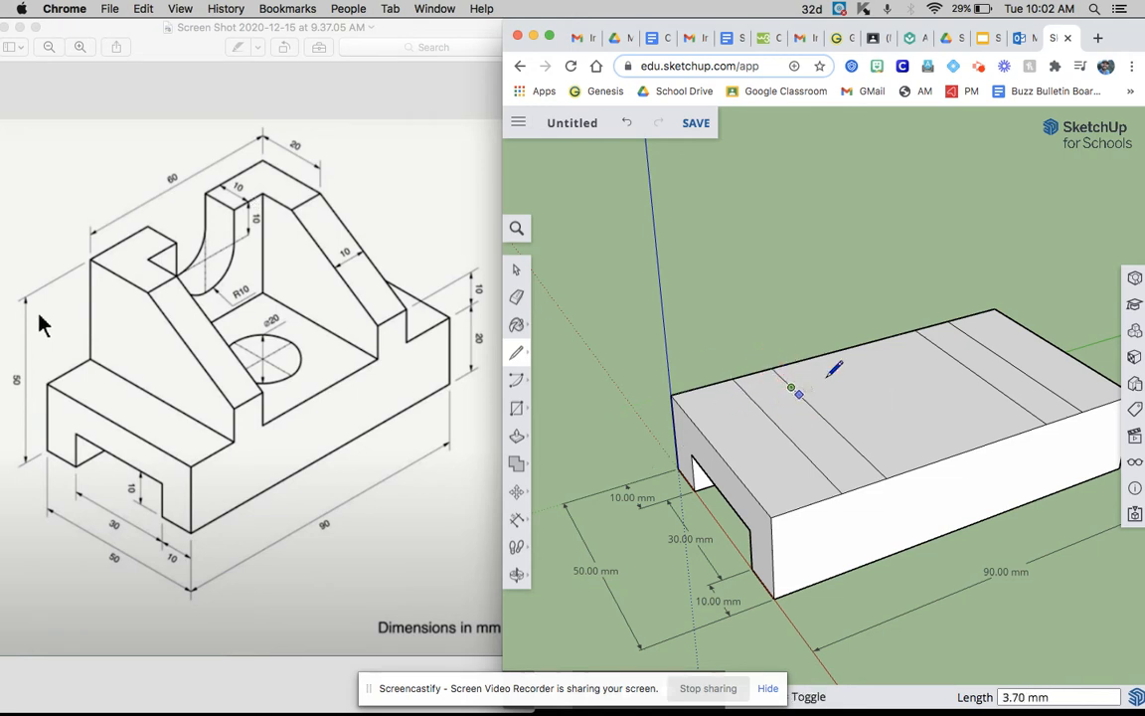
left_click(943, 335)
Delete the two short inner-line segments between the joining line and the long back edge
mouse_move(850, 313)
middle_mouse_down()
mouse_move(842, 327)
mouse_move(844, 307)
middle_mouse_up()
left_click(519, 271)
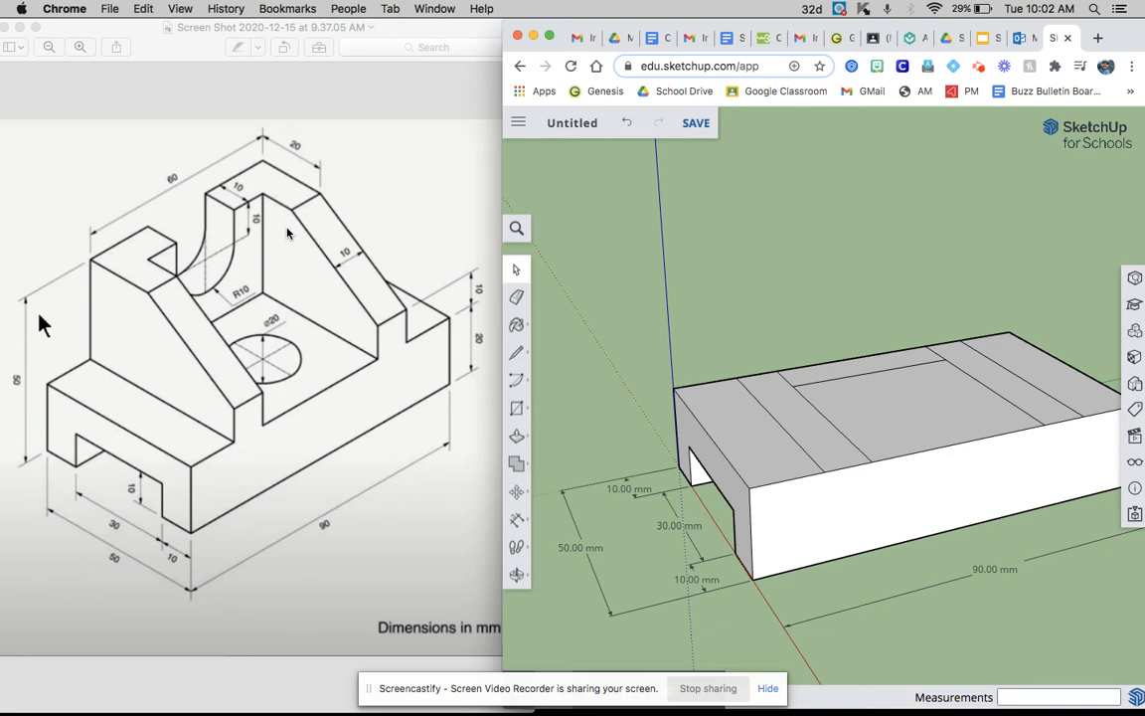
scroll(926, 390, "down", 3)
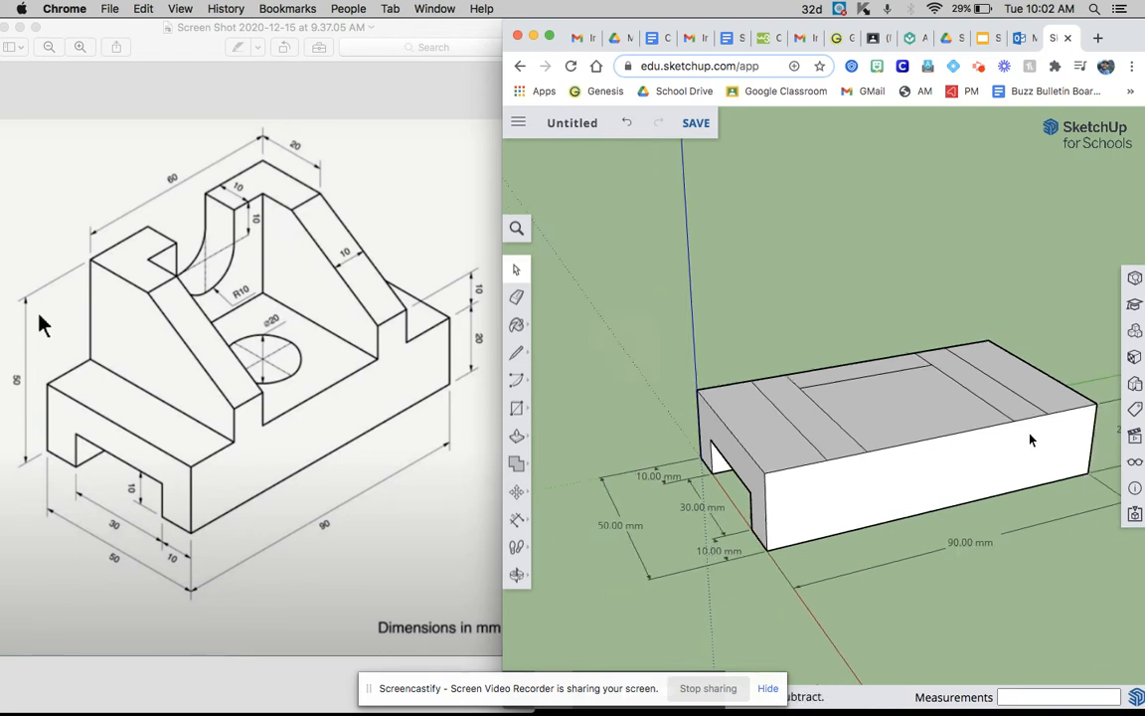
scroll(987, 404, "up", 4)
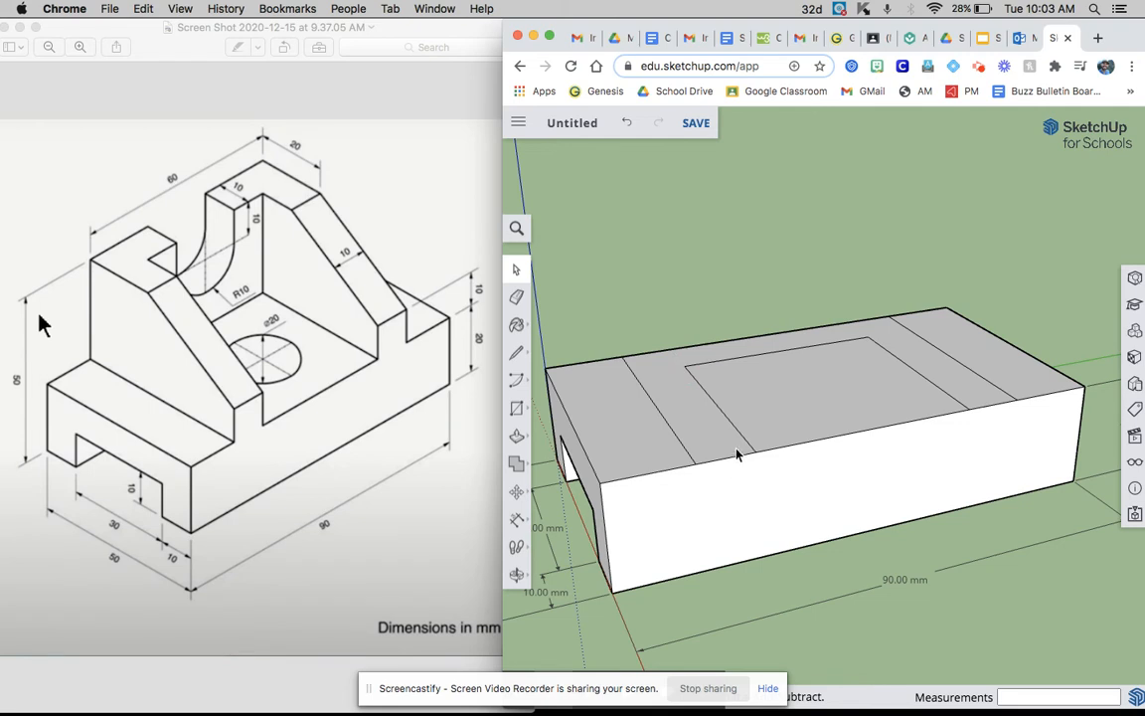
scroll(603, 342, "up", 2)
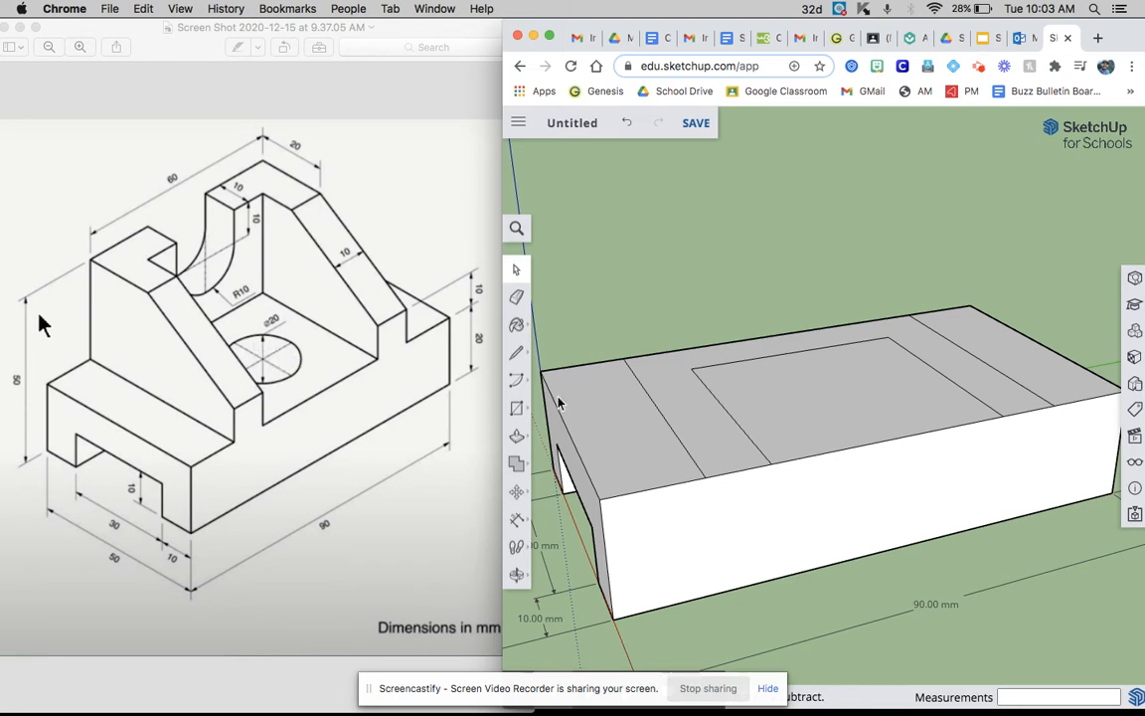
Draw a circle of 10 mm radius in the middle of the inner rectangle on the top face
left_click(516, 408)
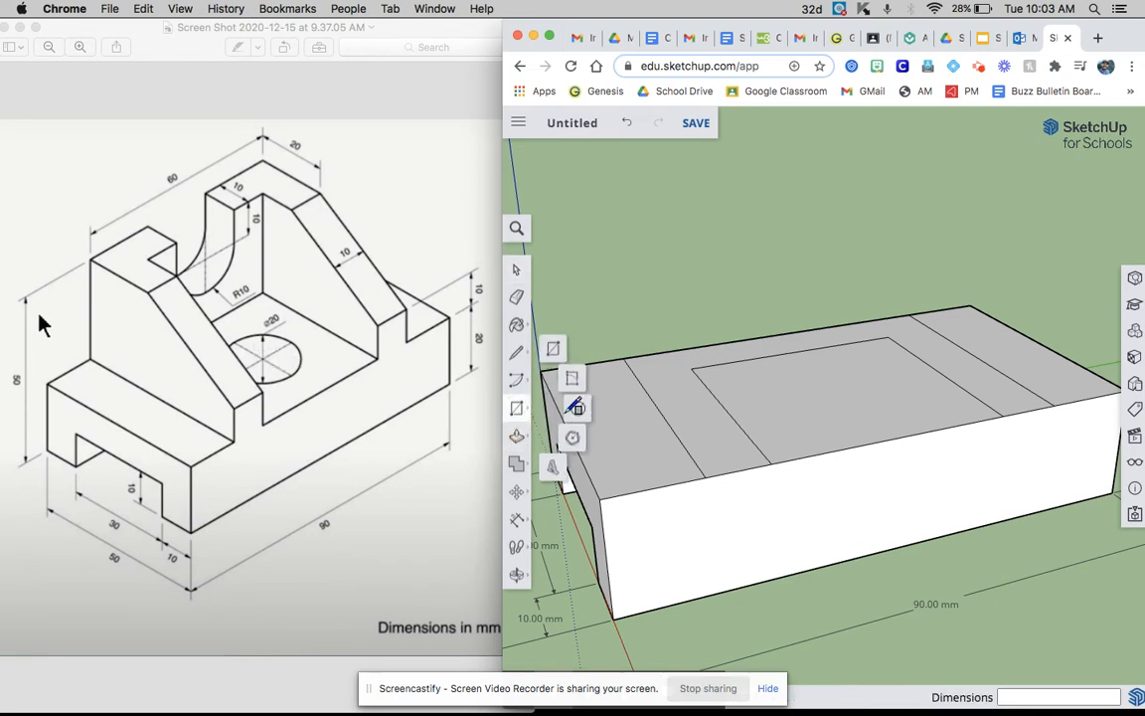
left_click(583, 411)
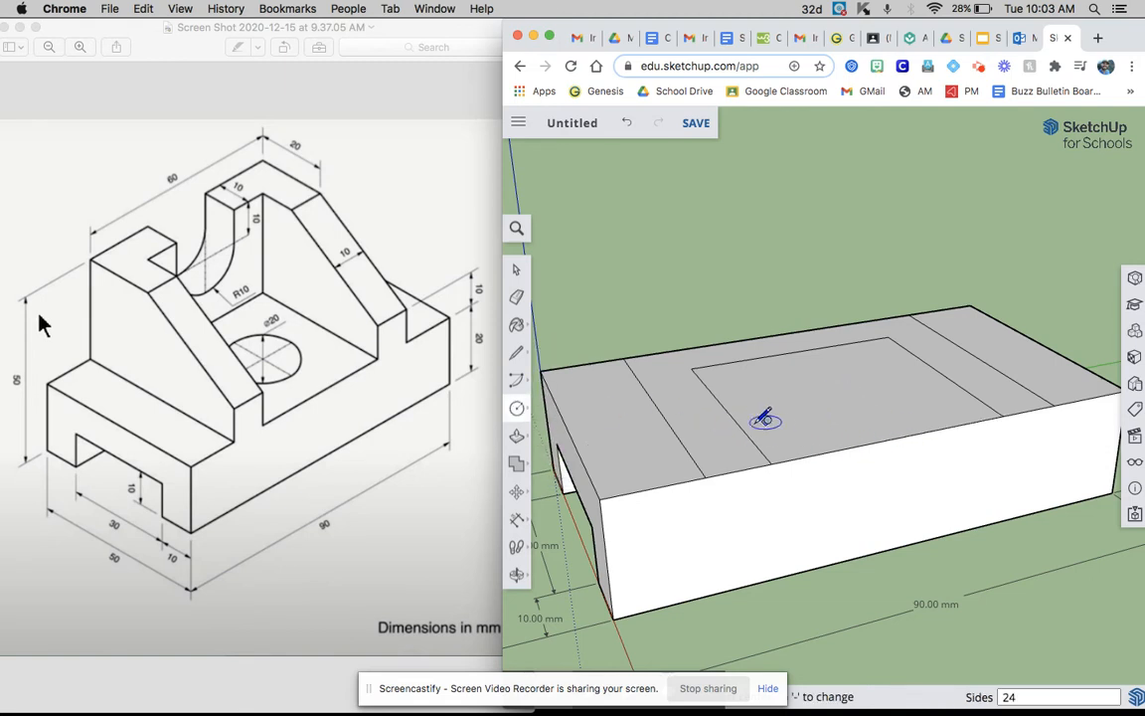
left_click(841, 392)
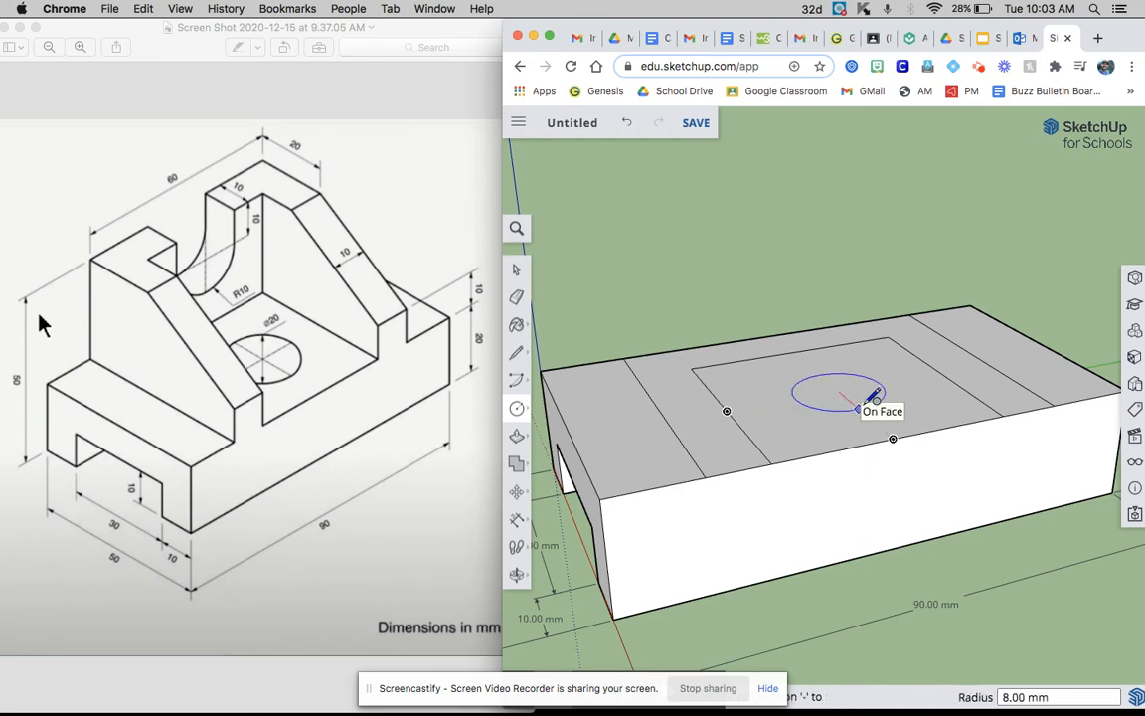
type("10")
key("Return")
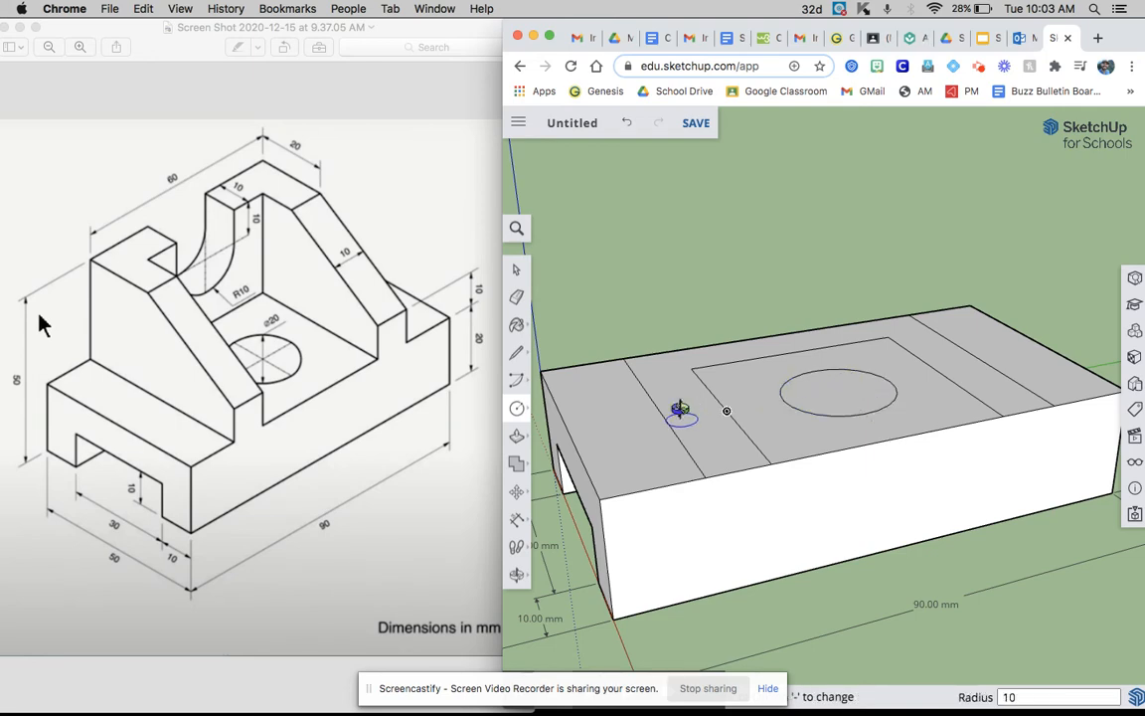
Try to cut the circle 10 mm down to the channel ceiling with Push/Pull, and pull it back up
middle_click_drag(684, 403, 929, 427)
left_click(516, 435)
left_click(556, 406)
left_click(835, 399)
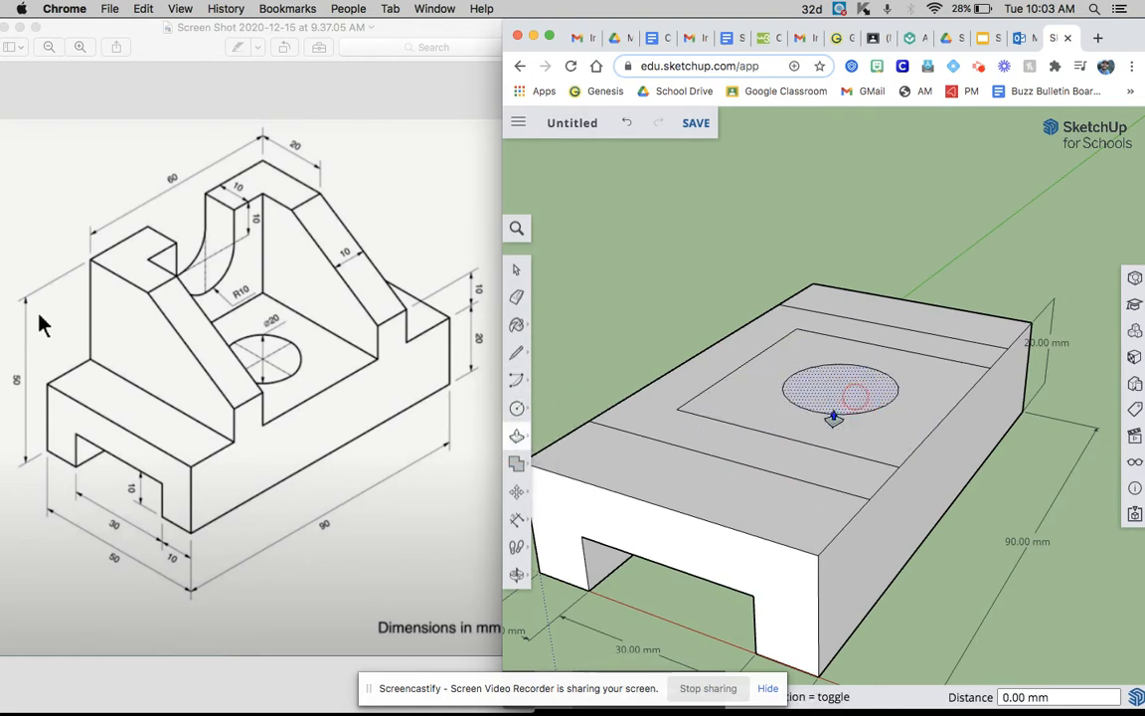
left_click(581, 547)
middle_click_drag(813, 397, 762, 557)
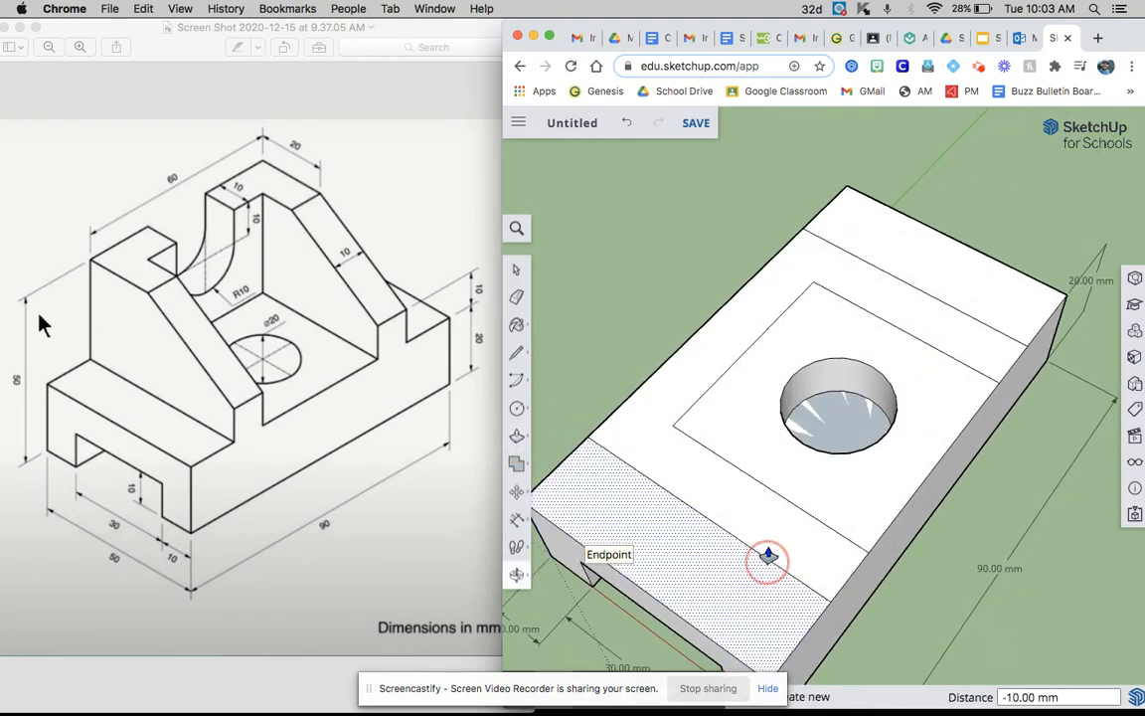
mouse_move(820, 439)
middle_mouse_down()
mouse_move(766, 594)
mouse_move(766, 493)
mouse_move(823, 437)
middle_mouse_up()
left_click(823, 437)
left_click(752, 442)
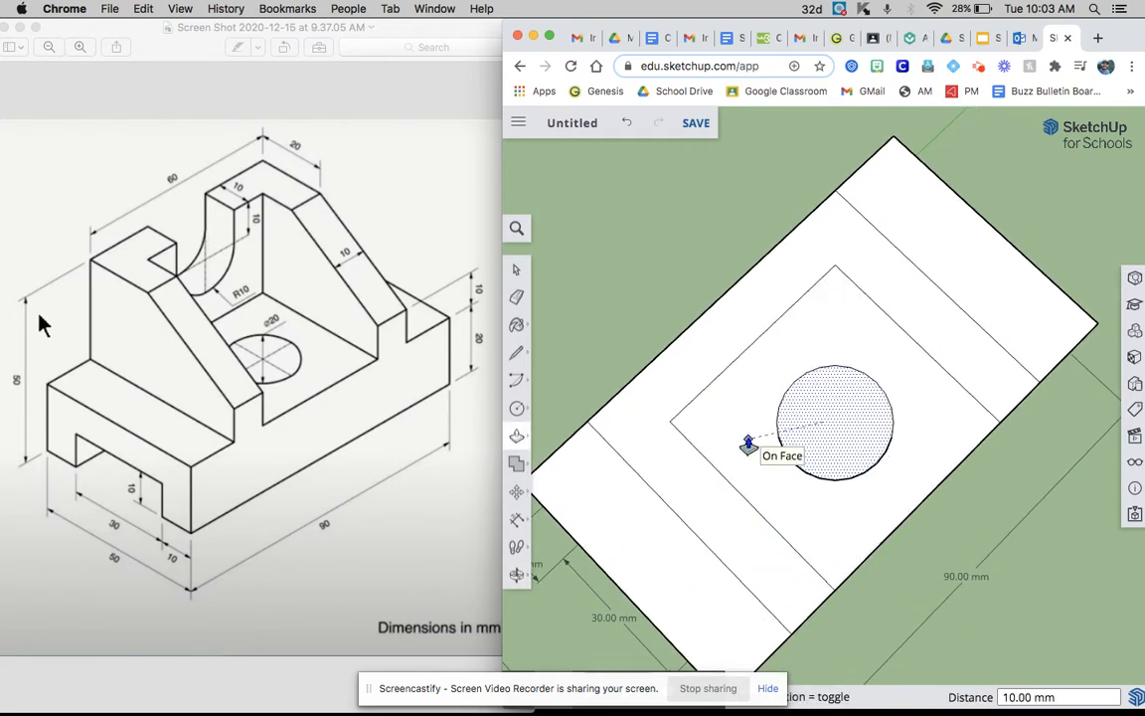
Push the circle down to the channel's ceiling corner again, and undo the stray extrusion of the channel end face
middle_click_drag(820, 443, 832, 396)
left_click(831, 395)
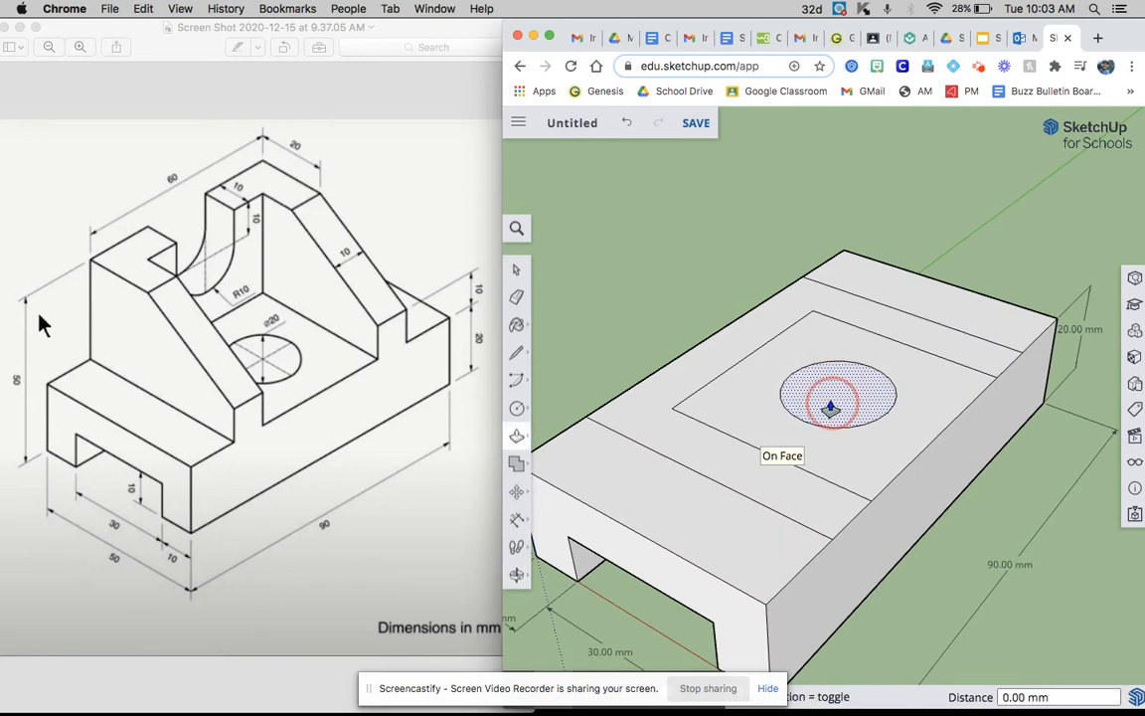
left_click(574, 544)
left_click(574, 544)
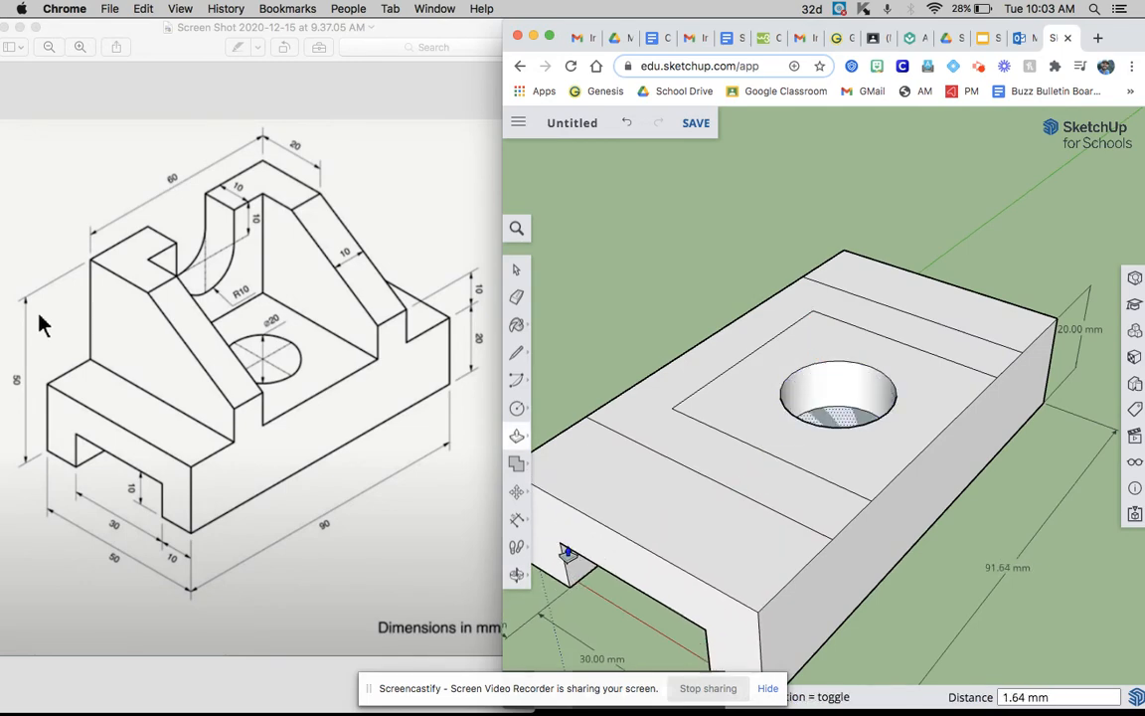
key("ctrl+z")
Try to open the hole by pushing the channel's ceiling face from below and above, and undo back to the uncut circle
mouse_move(850, 441)
middle_mouse_down()
mouse_move(958, 233)
mouse_move(920, 299)
mouse_move(866, 462)
mouse_move(840, 457)
middle_mouse_up()
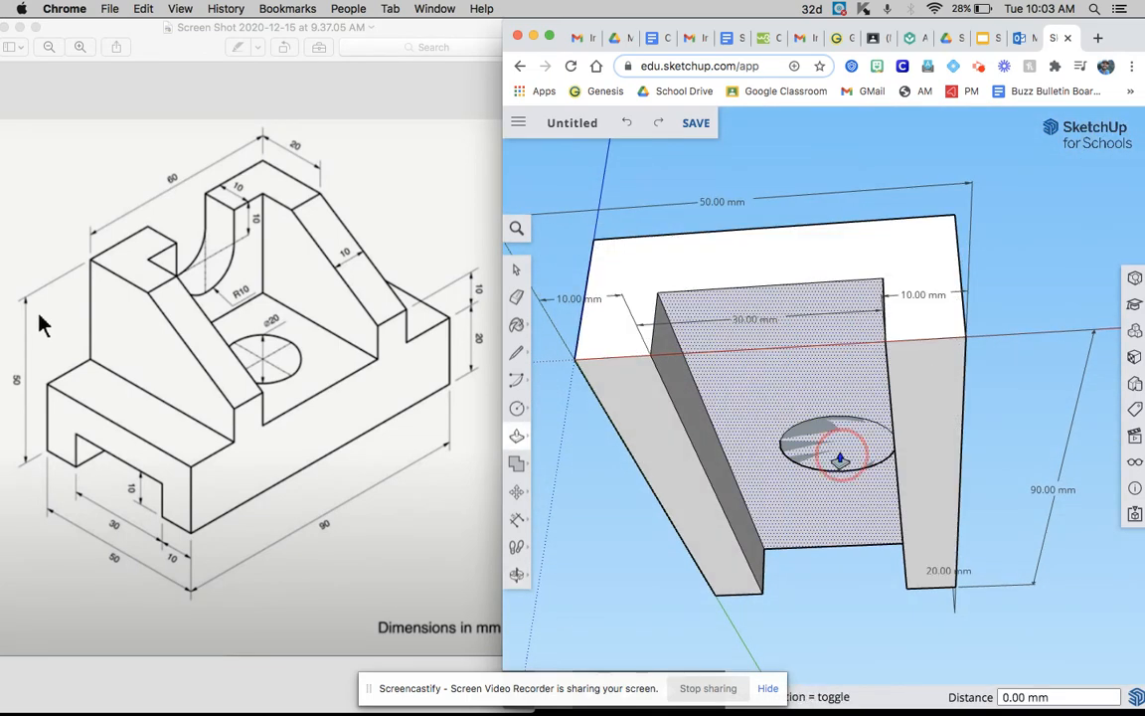
left_click(836, 467)
key("super+z")
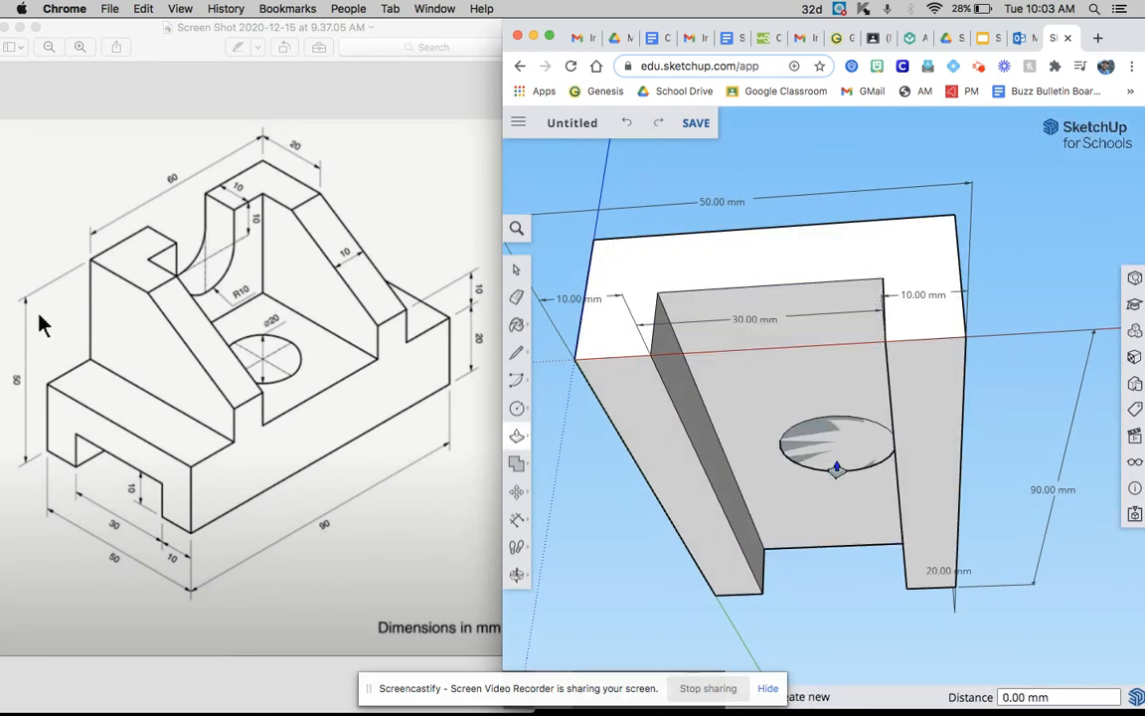
mouse_move(836, 469)
middle_mouse_down()
mouse_move(784, 498)
mouse_move(815, 511)
mouse_move(774, 546)
middle_mouse_up()
left_click(818, 389)
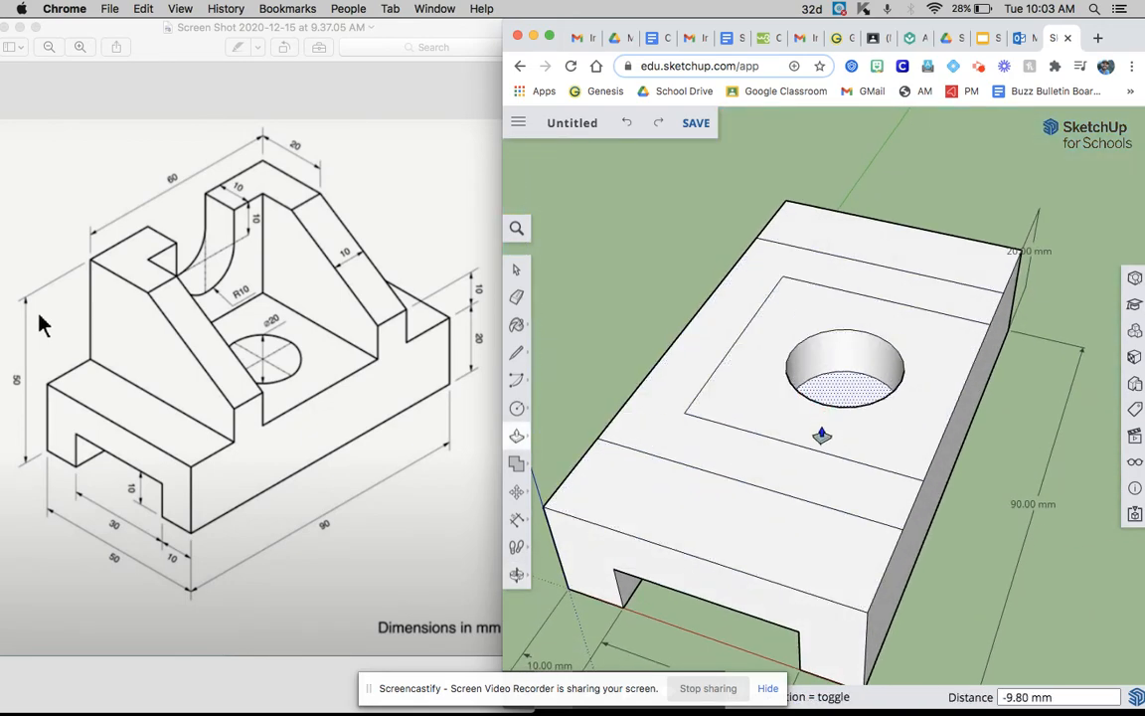
middle_click_drag(820, 443, 819, 407)
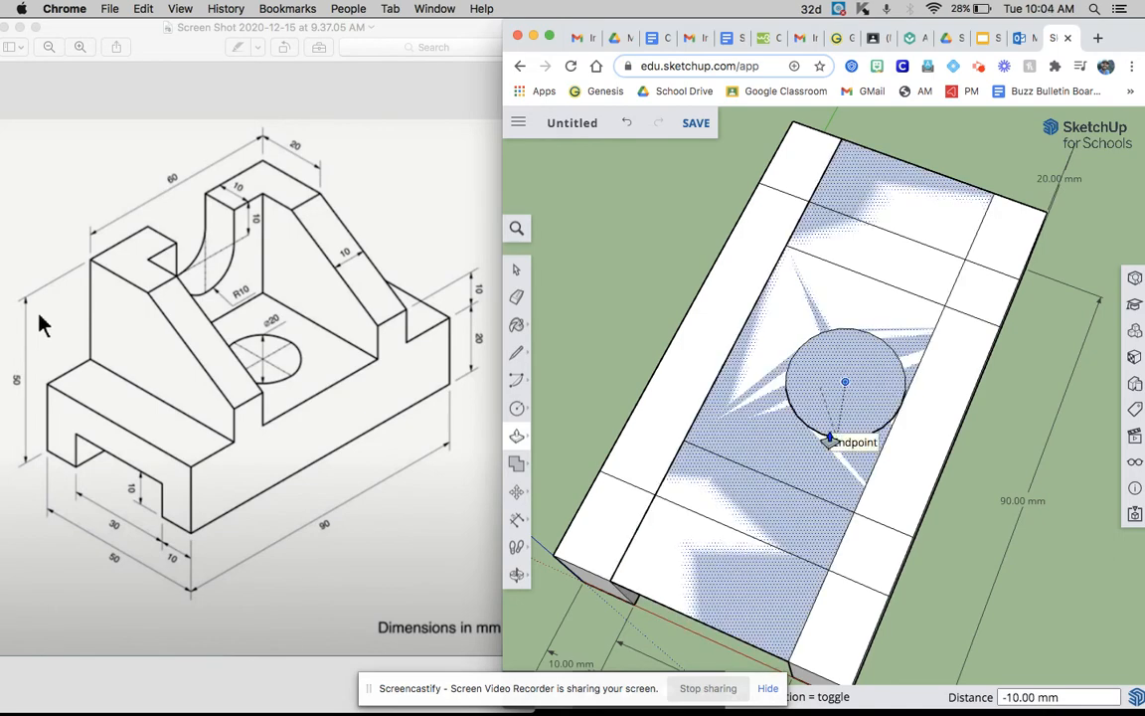
left_click(825, 442)
key("super+z")
key("super+z")
Push the circle down from the top face to the channel ceiling, checking the cut from underneath
middle_click_drag(856, 411, 800, 323)
middle_click_drag(915, 364, 754, 307)
mouse_move(784, 368)
middle_mouse_down()
mouse_move(823, 396)
mouse_move(1111, 211)
middle_mouse_up()
left_click(843, 382)
mouse_move(826, 433)
middle_mouse_down()
mouse_move(888, 214)
mouse_move(843, 403)
middle_mouse_up()
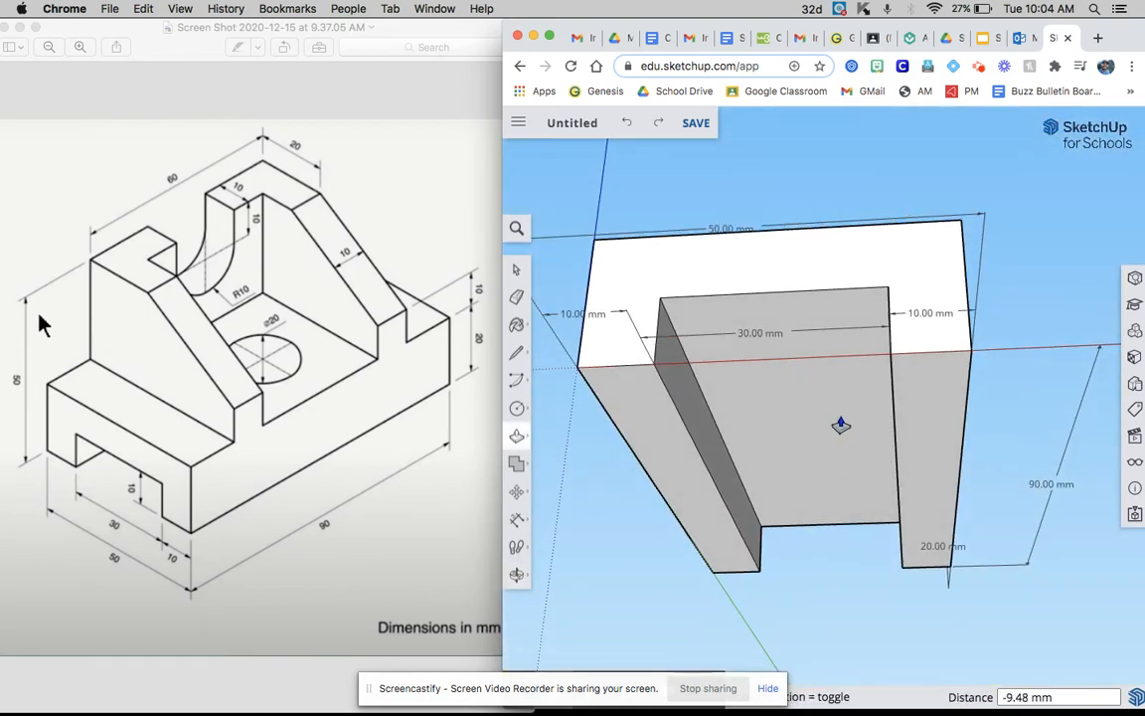
left_click(840, 428)
scroll(838, 430, "up", 5)
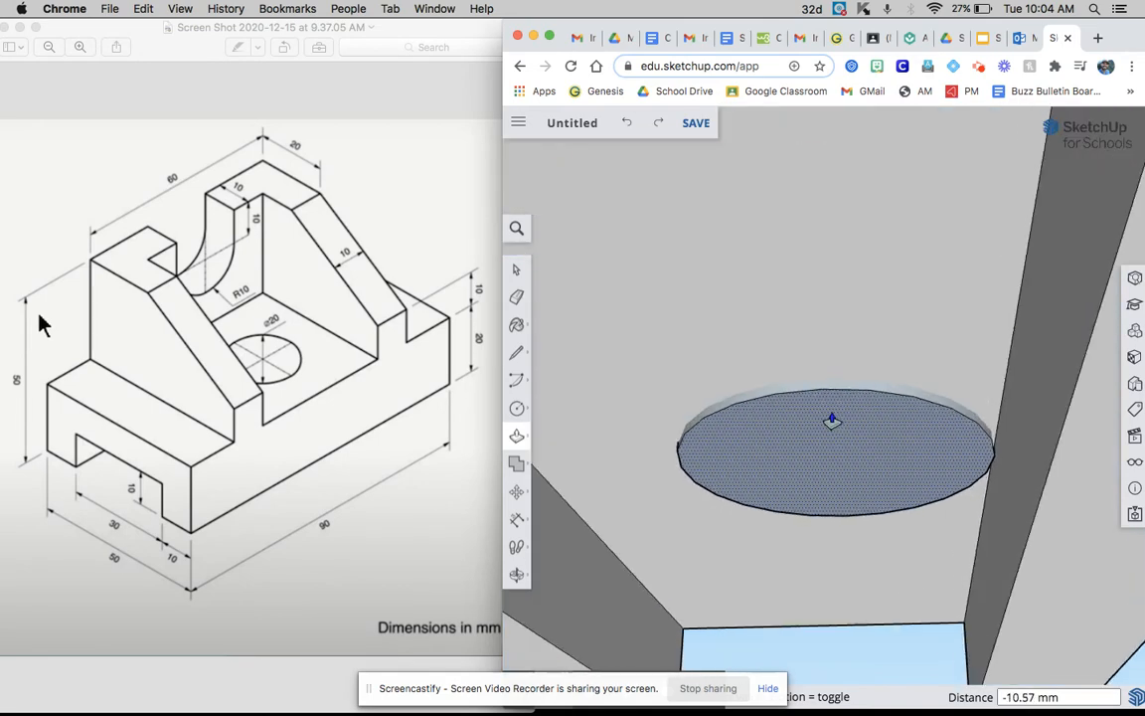
left_click(852, 408)
Try to push the channel's ceiling face at the hole from below, and select that face
middle_click_drag(846, 361, 795, 450)
left_click(795, 451)
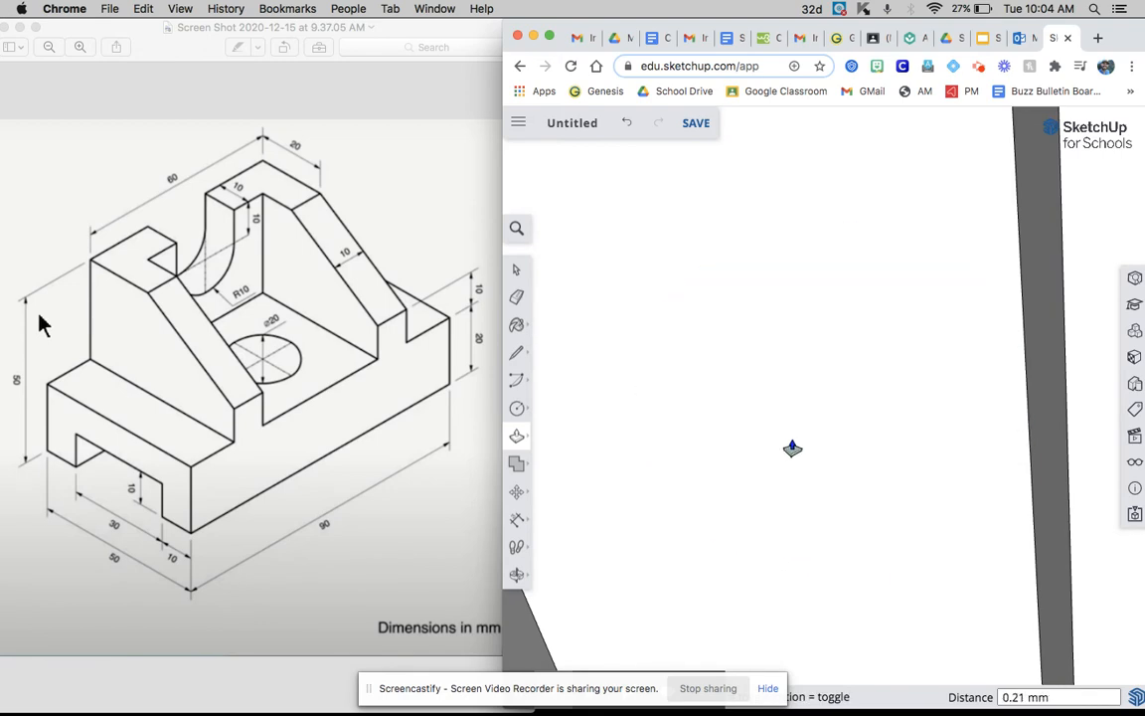
left_click(792, 450)
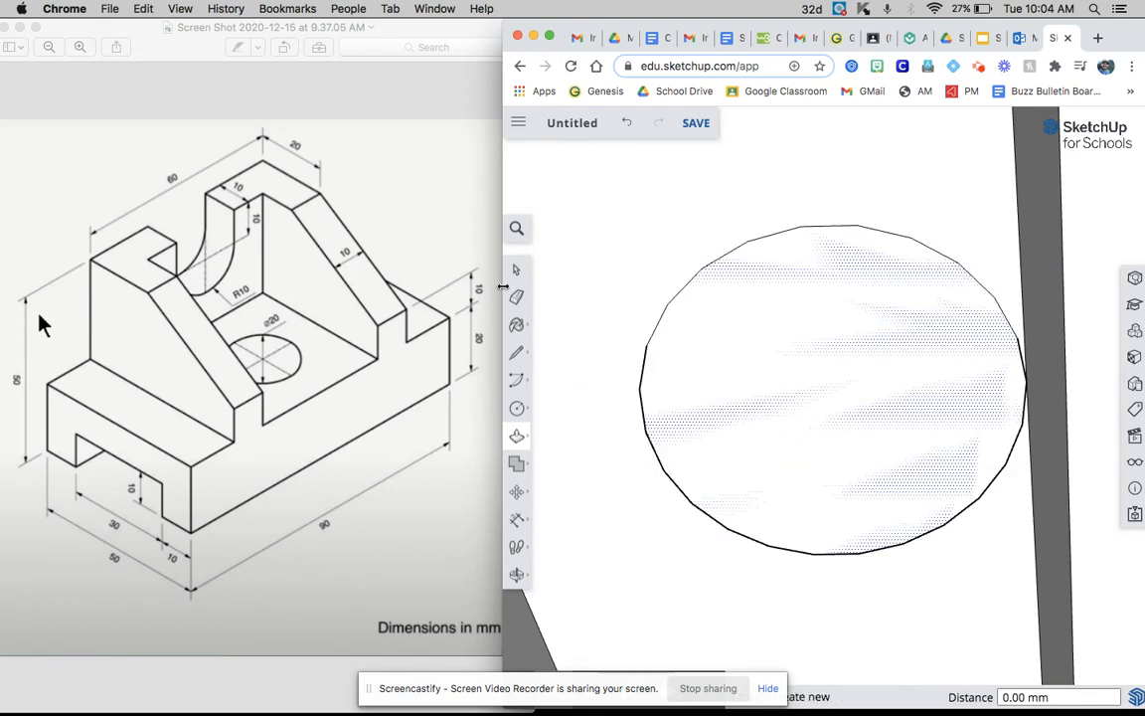
key("space")
left_click(882, 411)
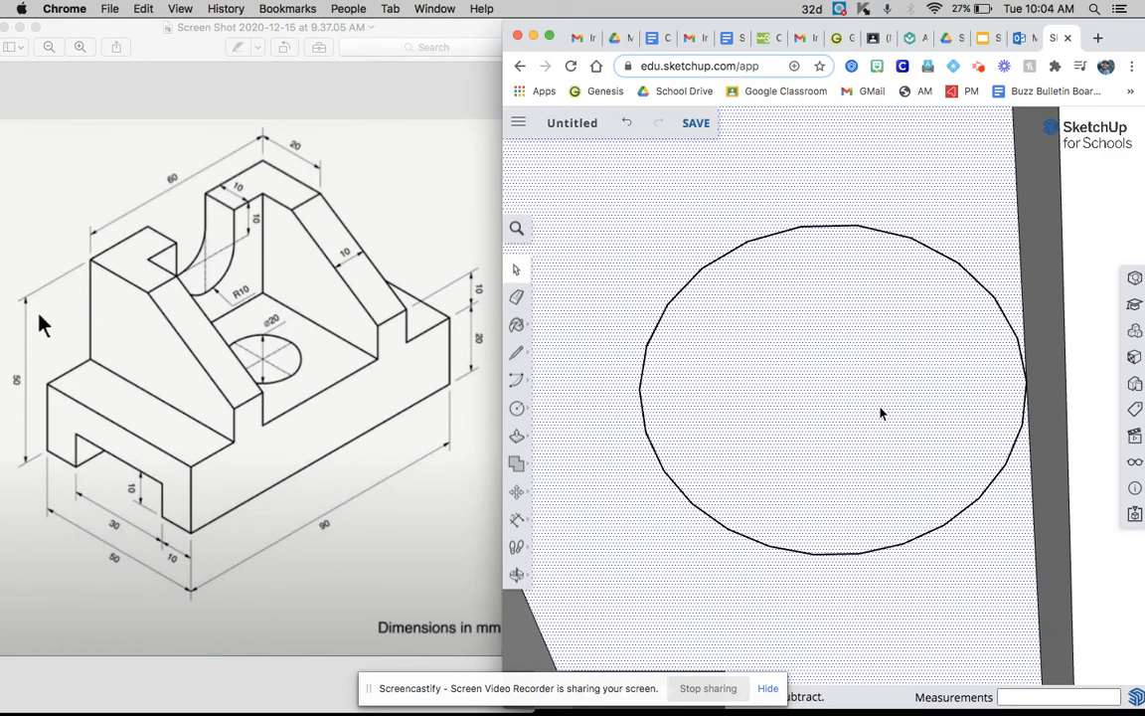
Examine the hole and the layout lines on the top face from several angles against the reference drawing
scroll(863, 364, "down", 5)
mouse_move(793, 504)
middle_mouse_down()
mouse_move(810, 480)
mouse_move(825, 542)
mouse_move(852, 552)
mouse_move(859, 305)
middle_mouse_up()
scroll(861, 361, "up", 3)
scroll(813, 372, "down", 5)
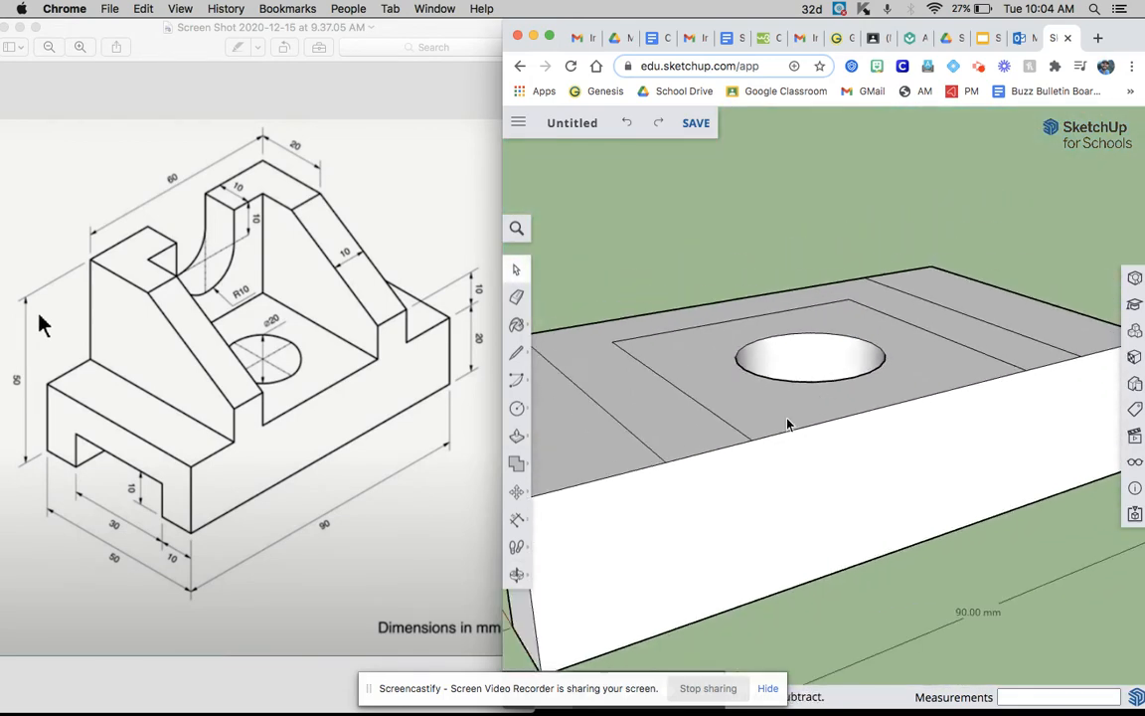
scroll(739, 467, "down", 3)
mouse_move(739, 467)
middle_mouse_down()
mouse_move(724, 471)
mouse_move(855, 503)
mouse_move(863, 465)
mouse_move(876, 462)
middle_mouse_up()
scroll(938, 422, "up", 3)
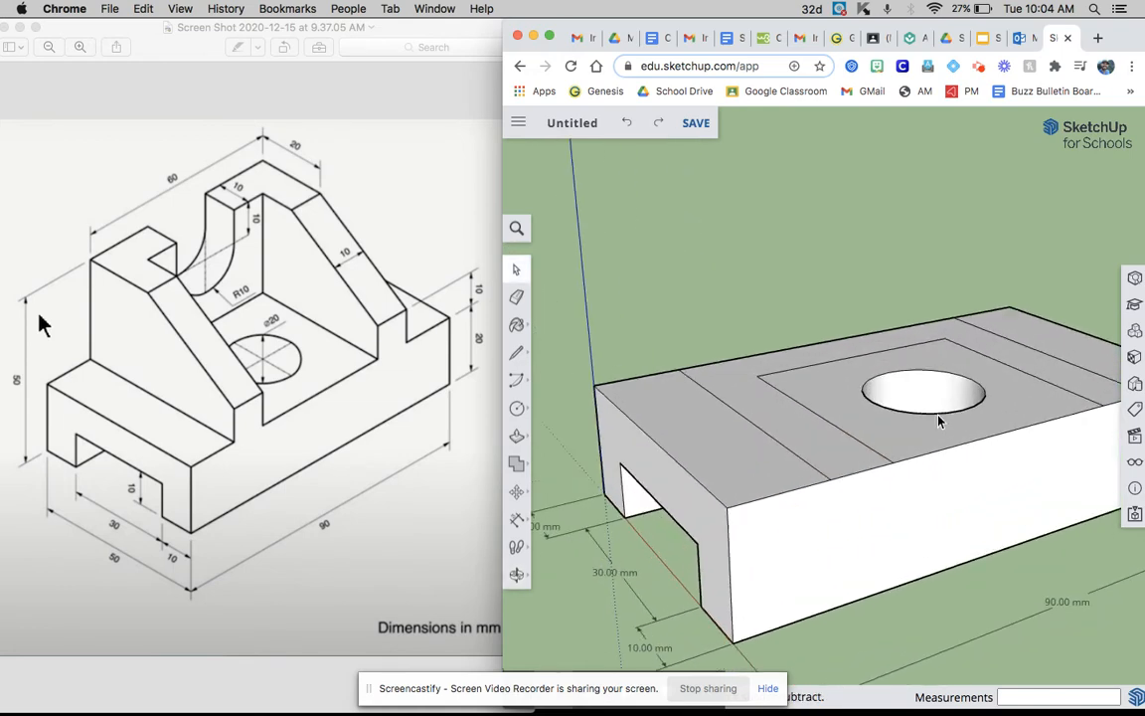
scroll(939, 418, "down", 4)
mouse_move(834, 475)
middle_mouse_down()
mouse_move(825, 482)
mouse_move(964, 507)
middle_mouse_up()
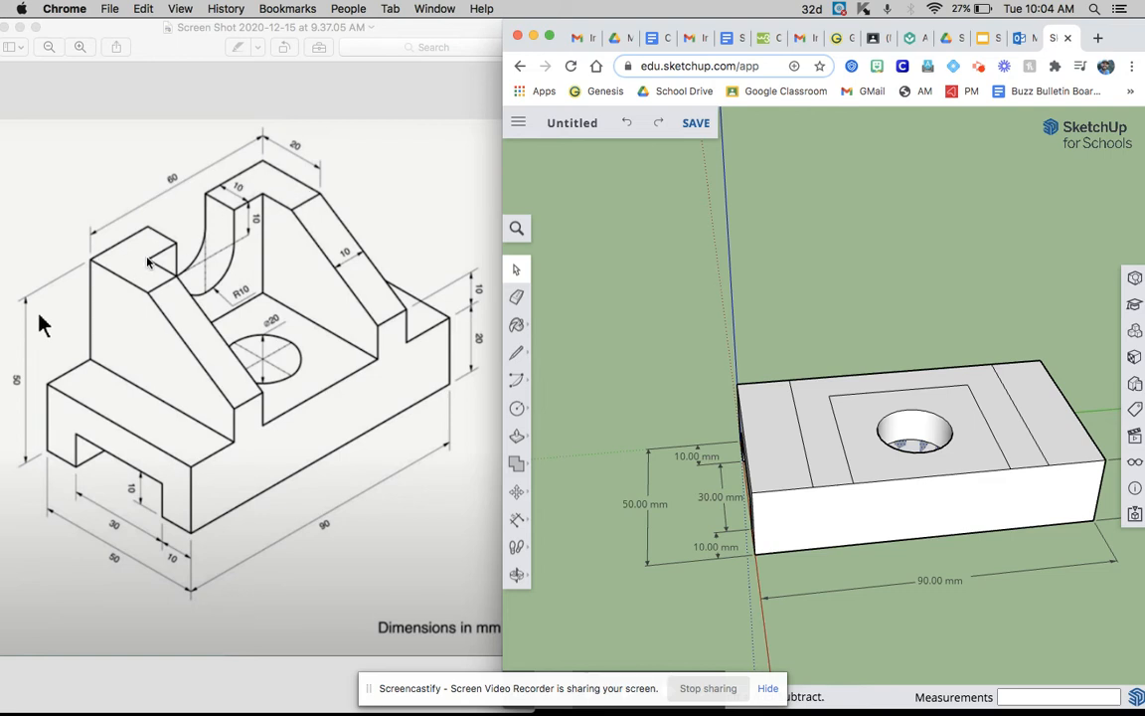
mouse_move(697, 428)
middle_mouse_down()
mouse_move(760, 335)
mouse_move(737, 379)
mouse_move(686, 377)
middle_mouse_up()
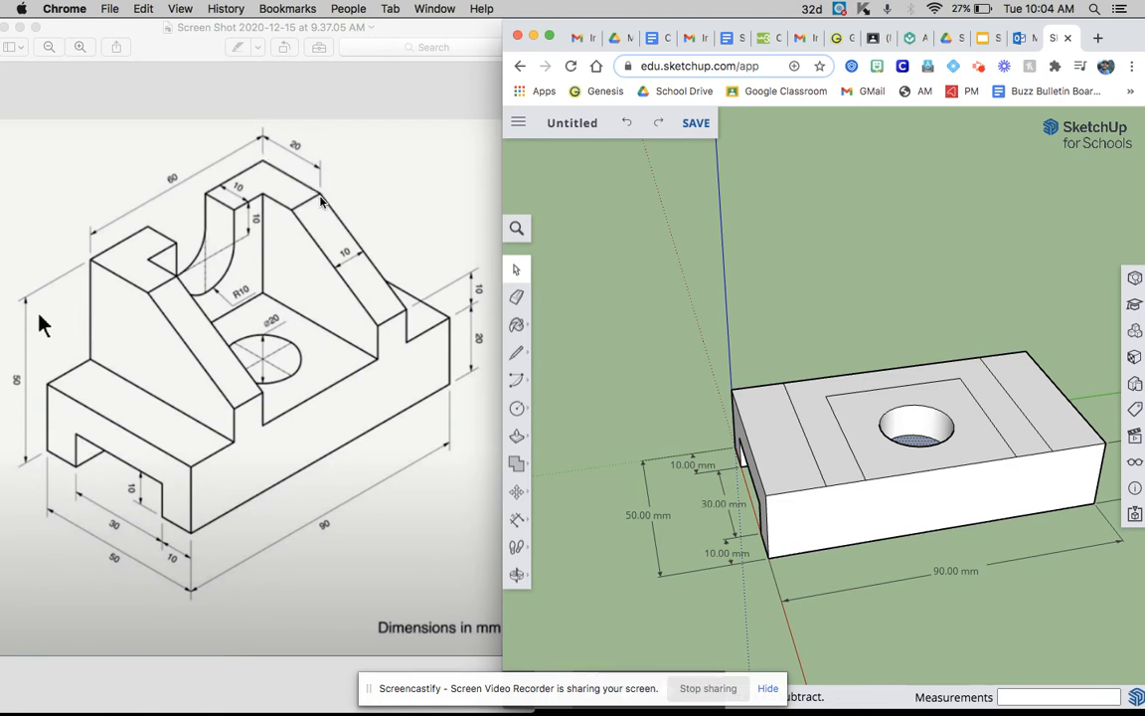
Draw a short line across the far 10 mm strip, 20 mm in from the long back edge
left_click(518, 360)
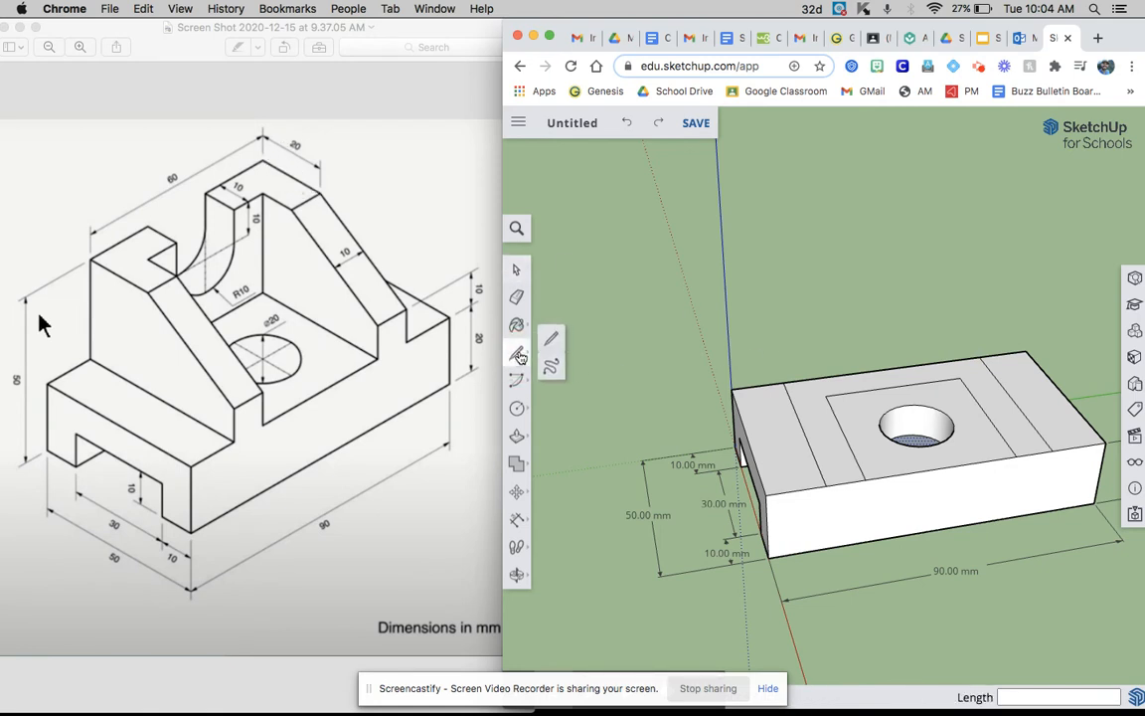
left_click(981, 356)
type("20")
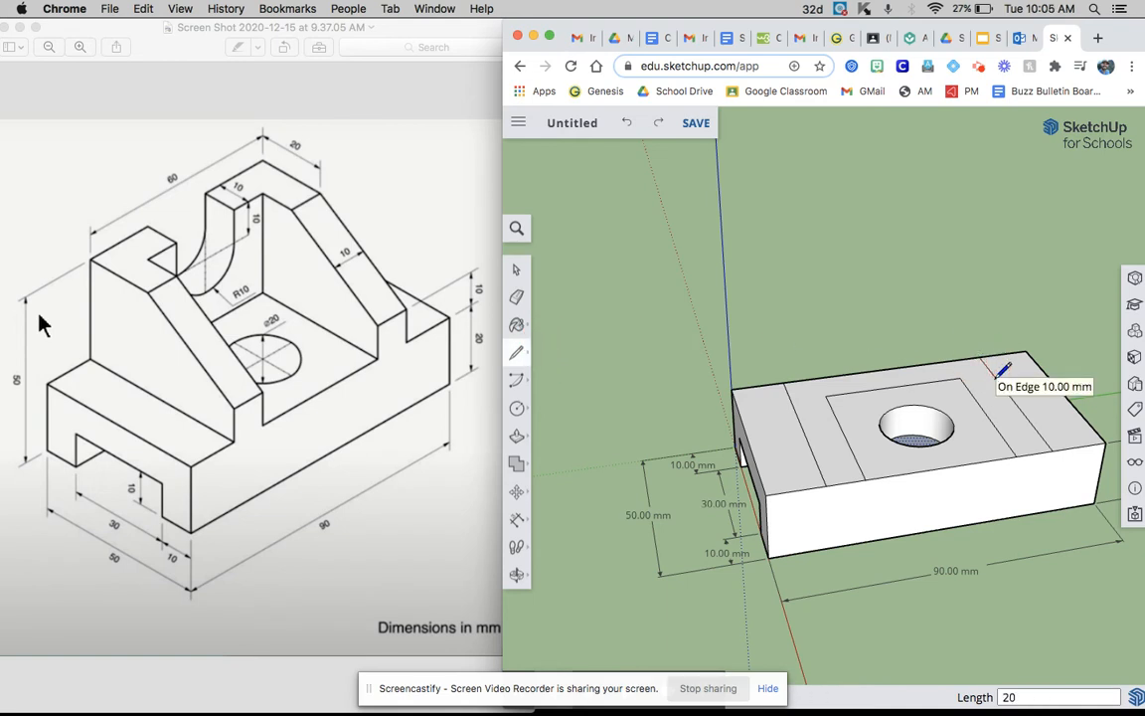
key("Return")
left_click(971, 395)
Draw a matching short line across the strip nearest the origin, 20 mm in from the long back edge
left_click(785, 381)
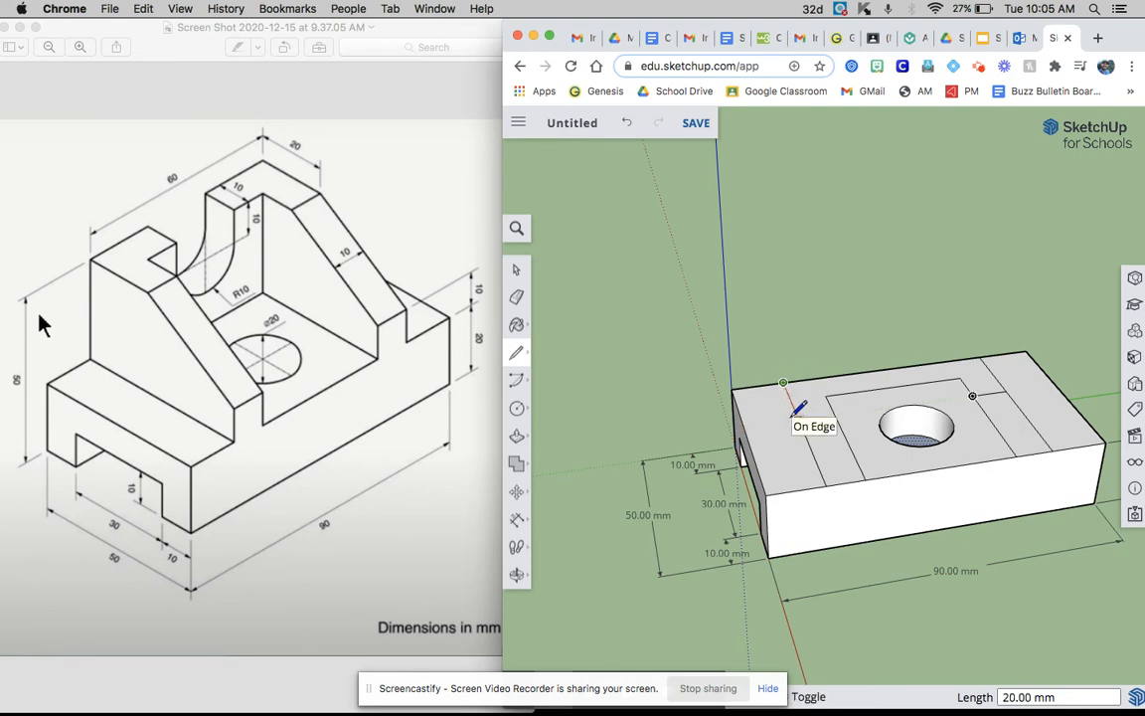
left_click(798, 420)
left_click(827, 413)
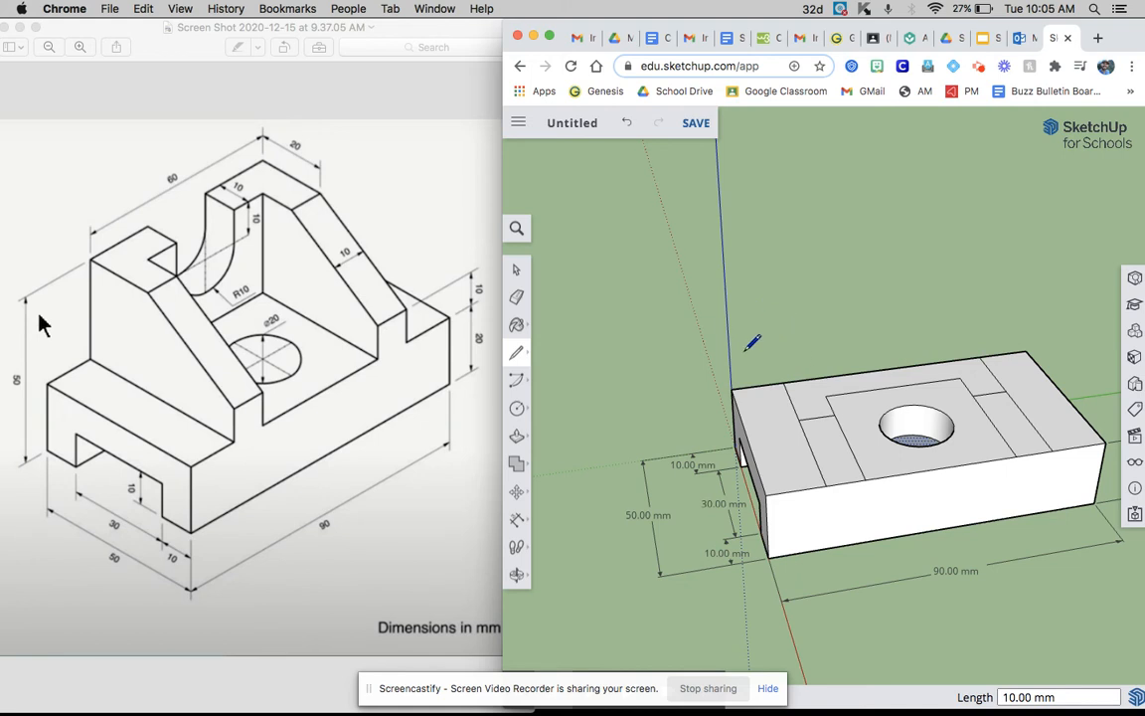
Draw a 20 mm line along the long back edge from the layout line nearest the origin, and close it across the back strip
left_click(783, 383)
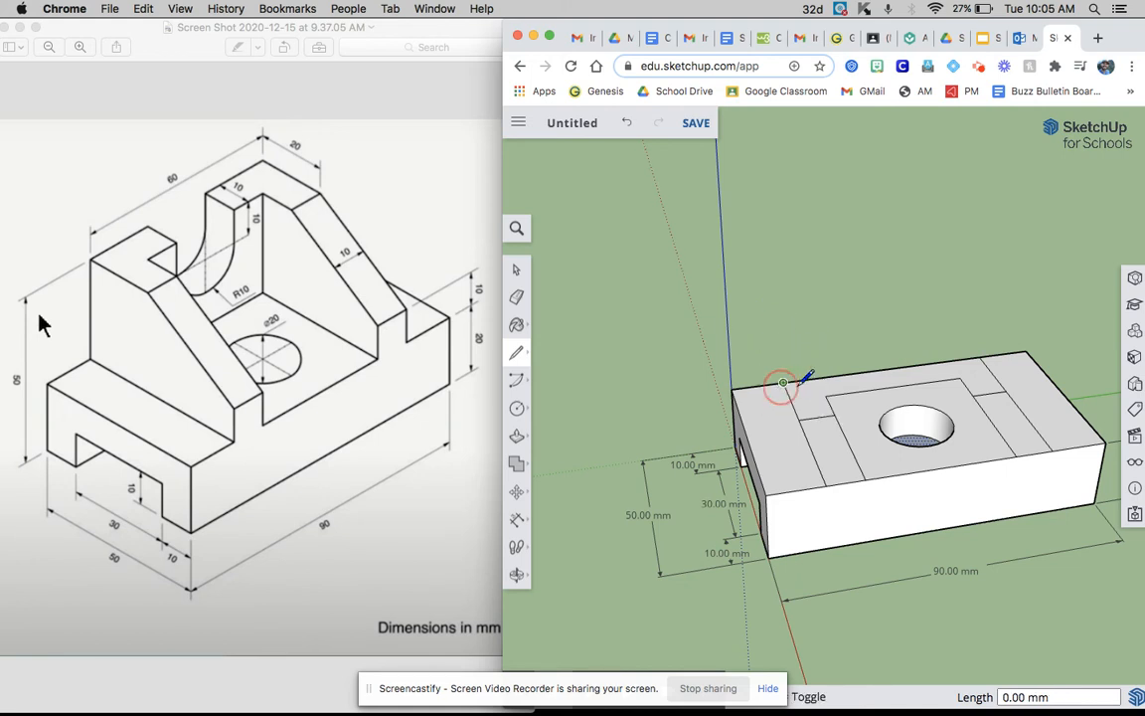
type("20")
key("Return")
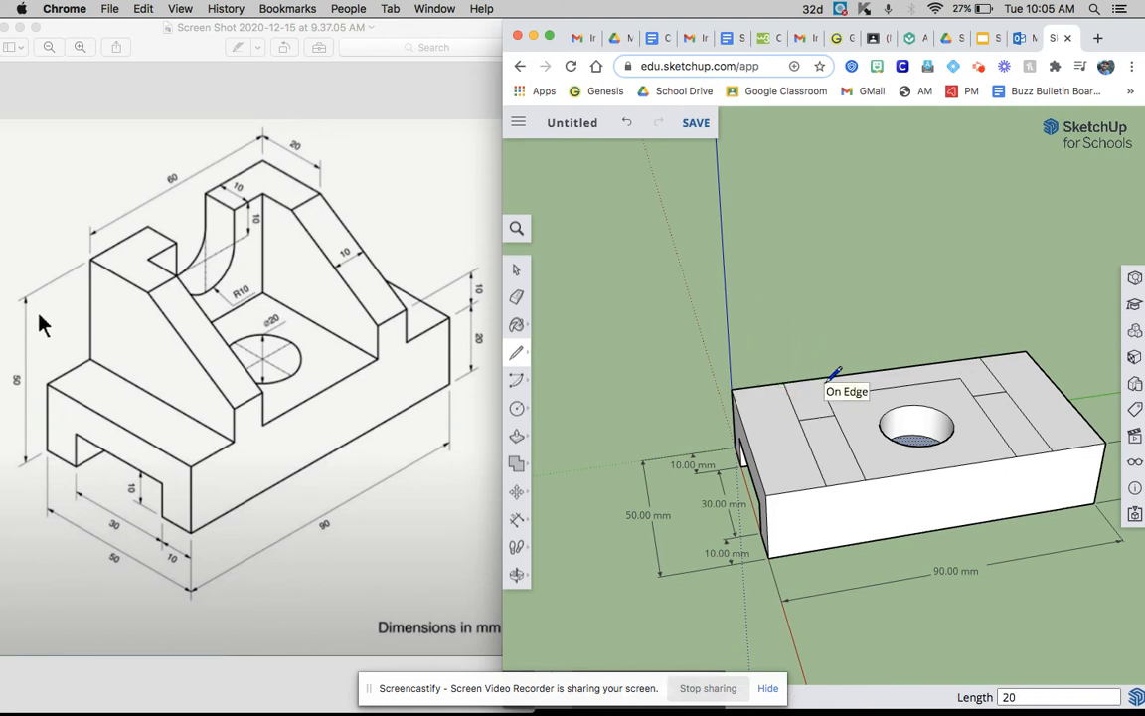
left_click(851, 376)
Draw a 20 mm line along the back edge from the far wall's inner layout corner, and a 10 mm line across the strip
left_click(979, 355)
type("20")
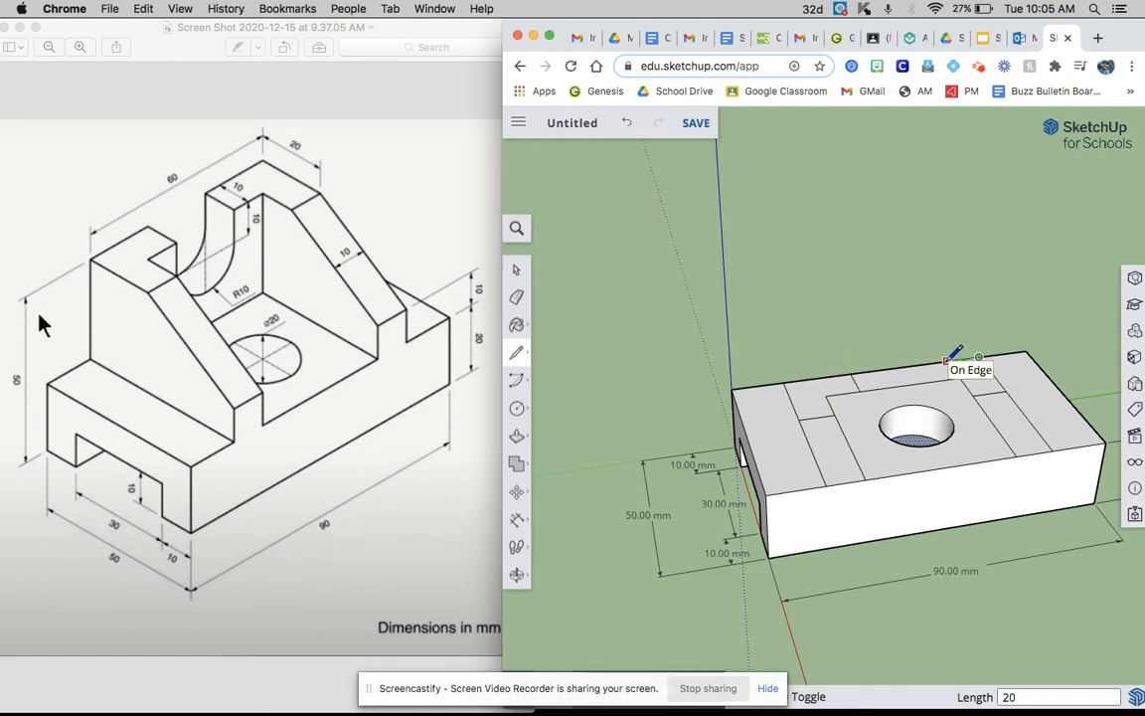
key("Return")
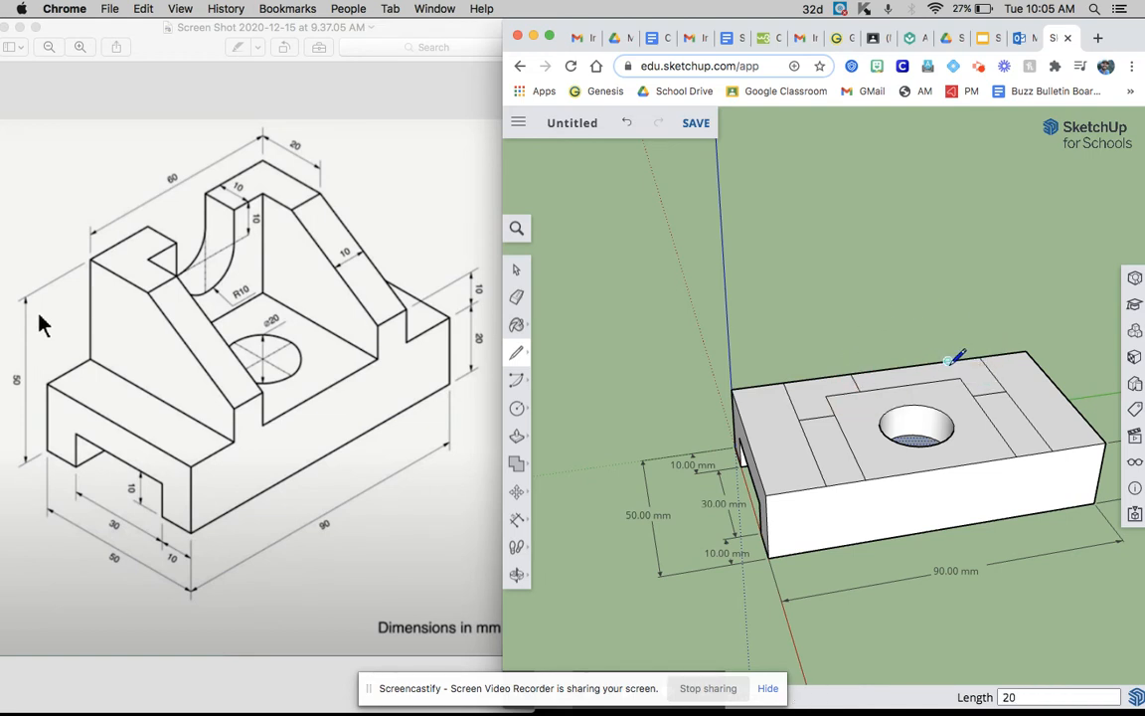
left_click(916, 365)
type("10")
key("Return")
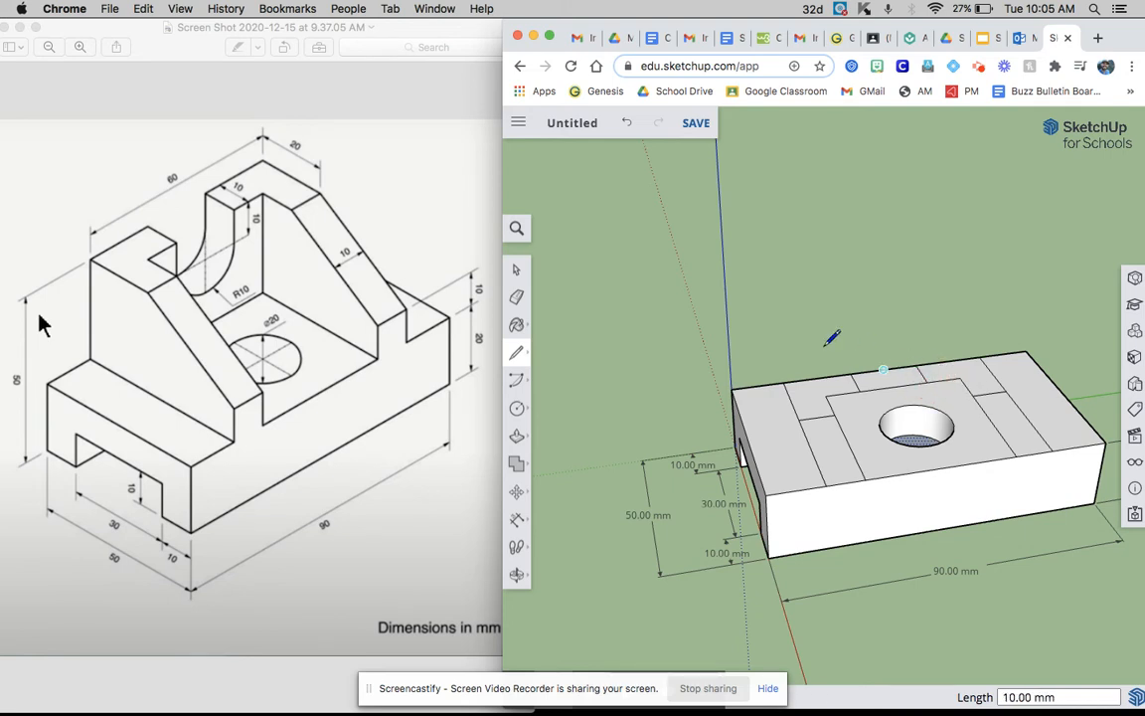
Push/Pull both L-shaped corner areas of the wall layout up 30 mm
left_click(517, 271)
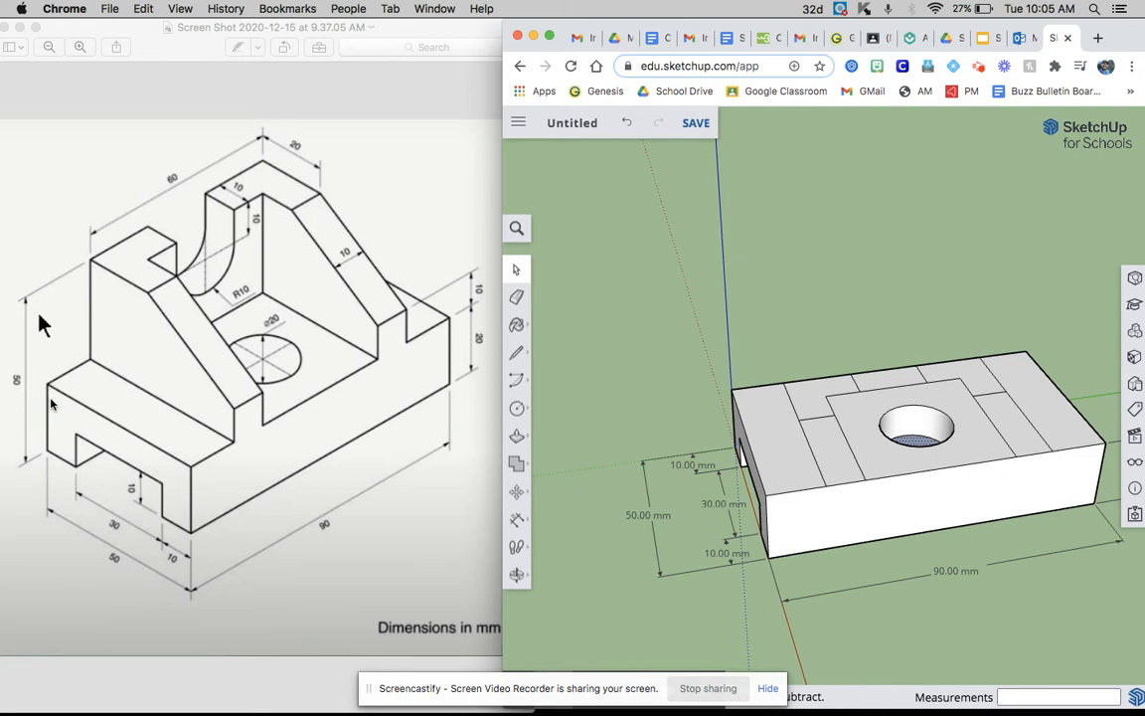
left_click(517, 435)
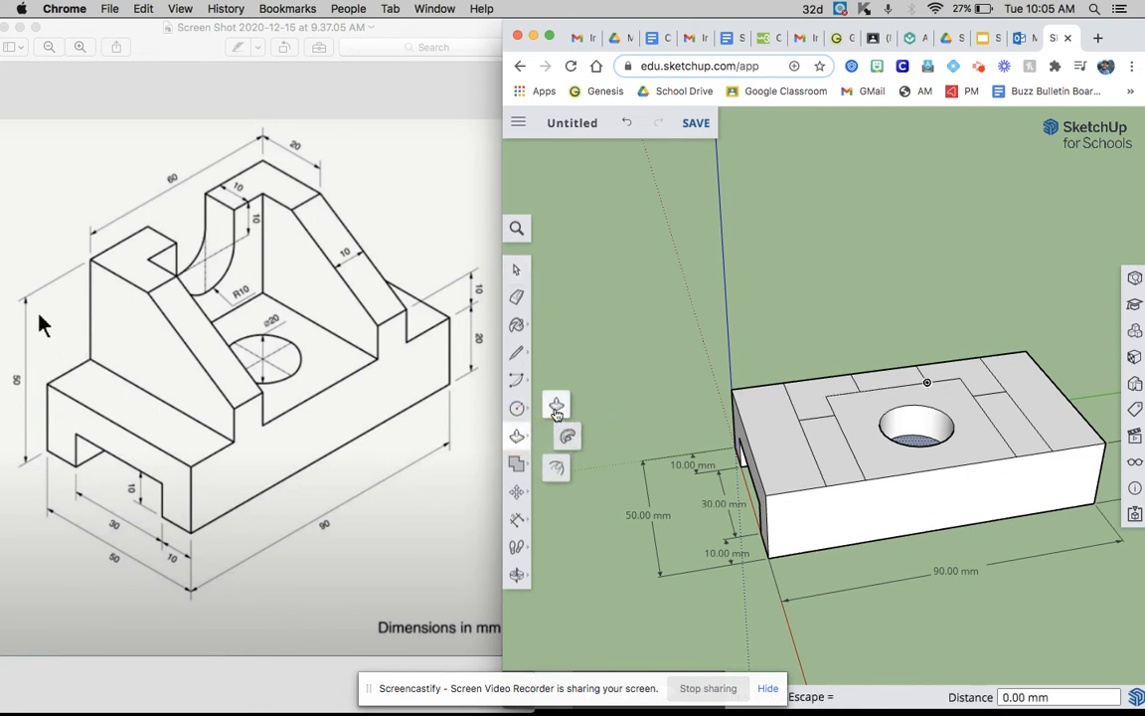
left_click(819, 402)
type("30")
key("Return")
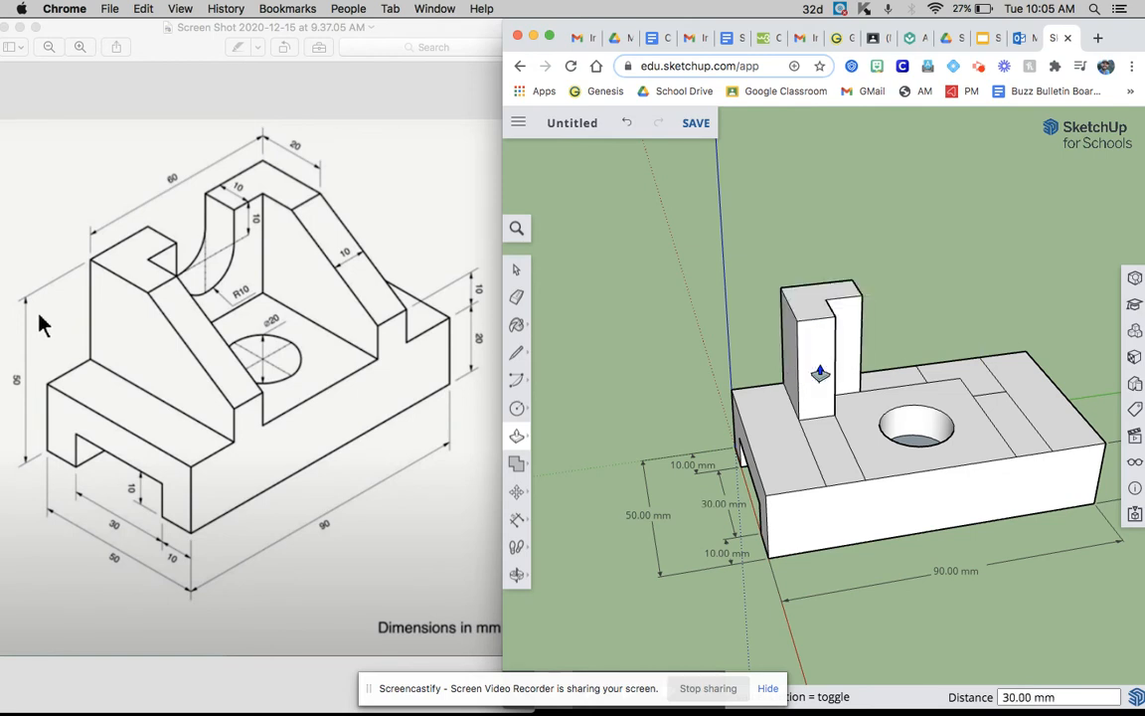
left_click(979, 370)
type("30")
key("Return")
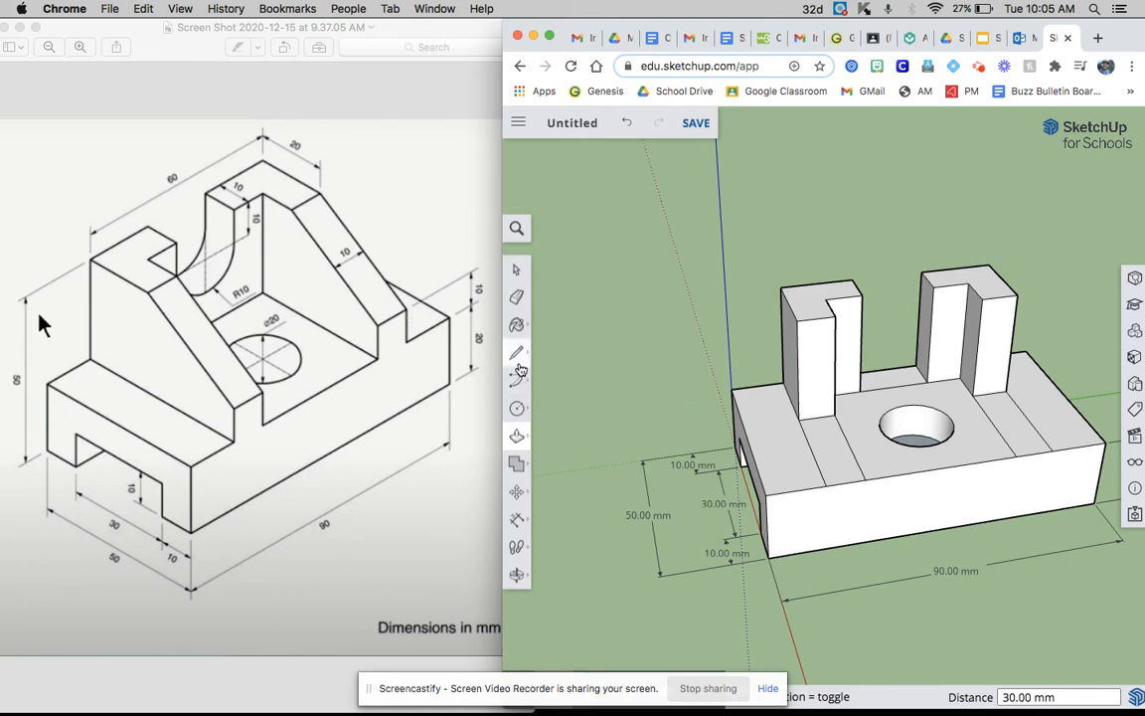
Push/Pull the remaining front strips of both side walls up 10 mm
left_click(819, 463)
type("10")
key("Return")
left_click(1006, 430)
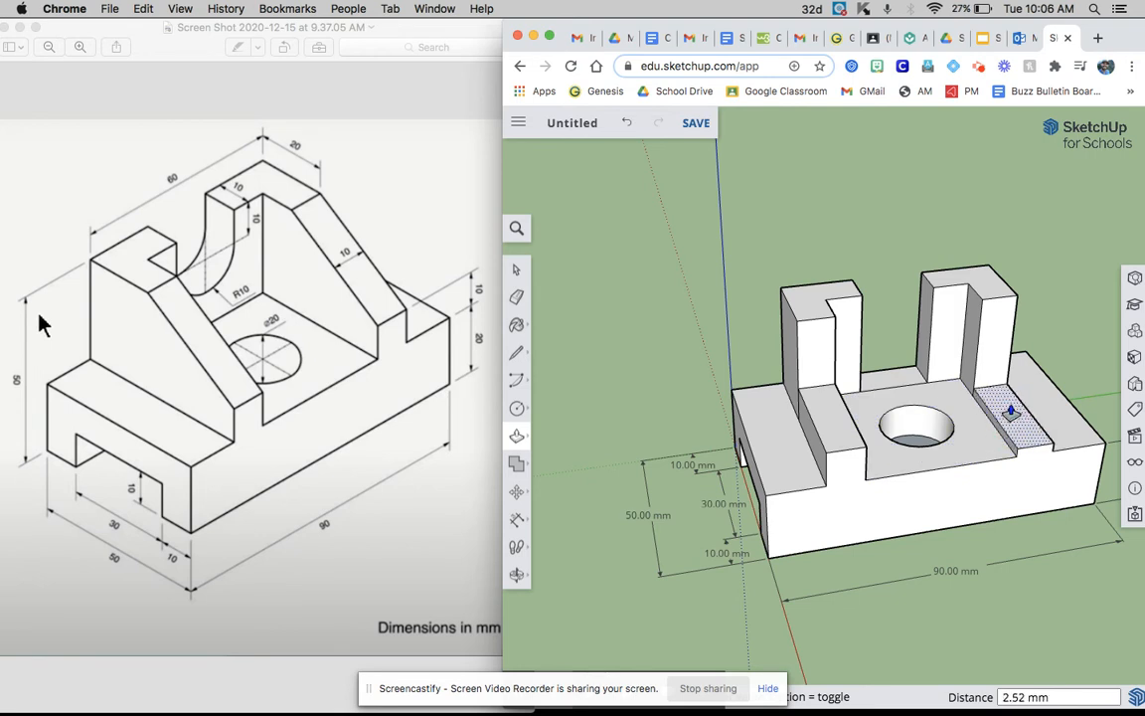
type("10")
key("Return")
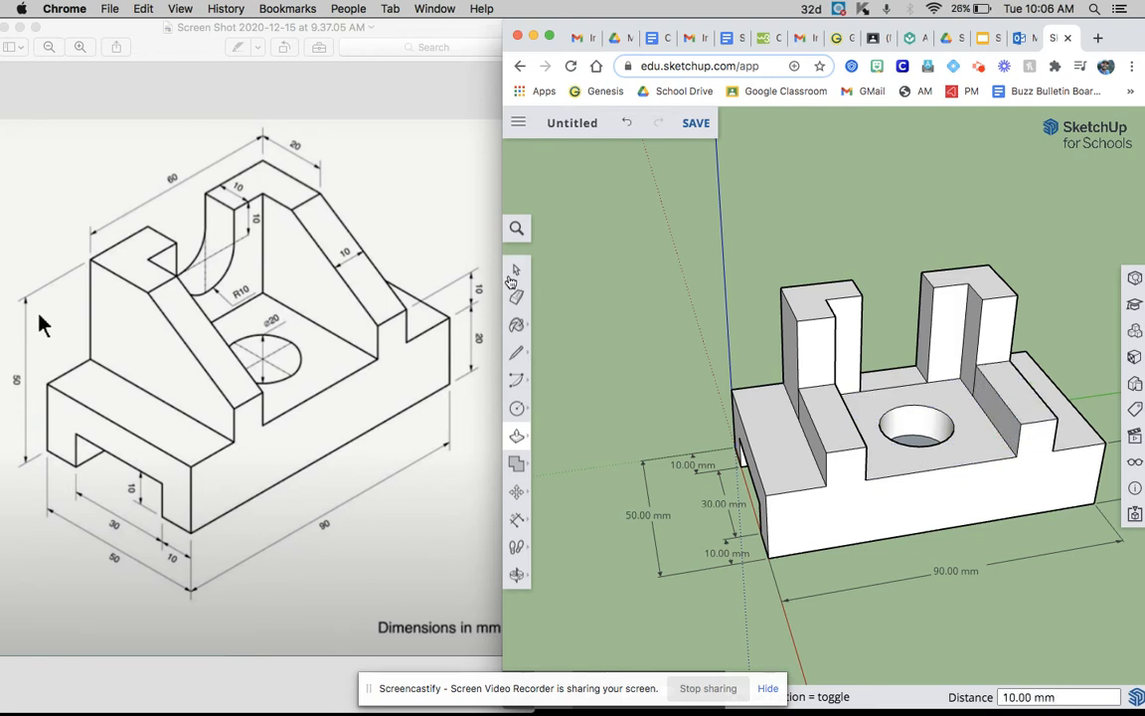
Delete the short vertical seam edges between tower and front strip on the outer faces of both side walls
key("space")
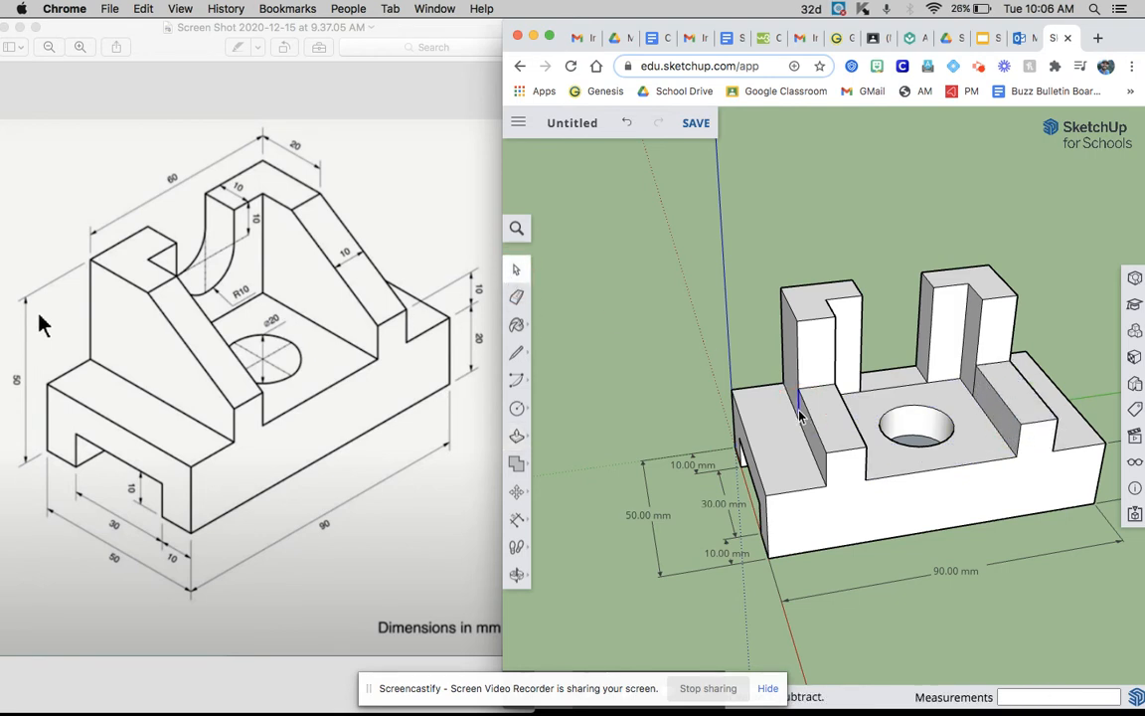
middle_click_drag(976, 390, 654, 378)
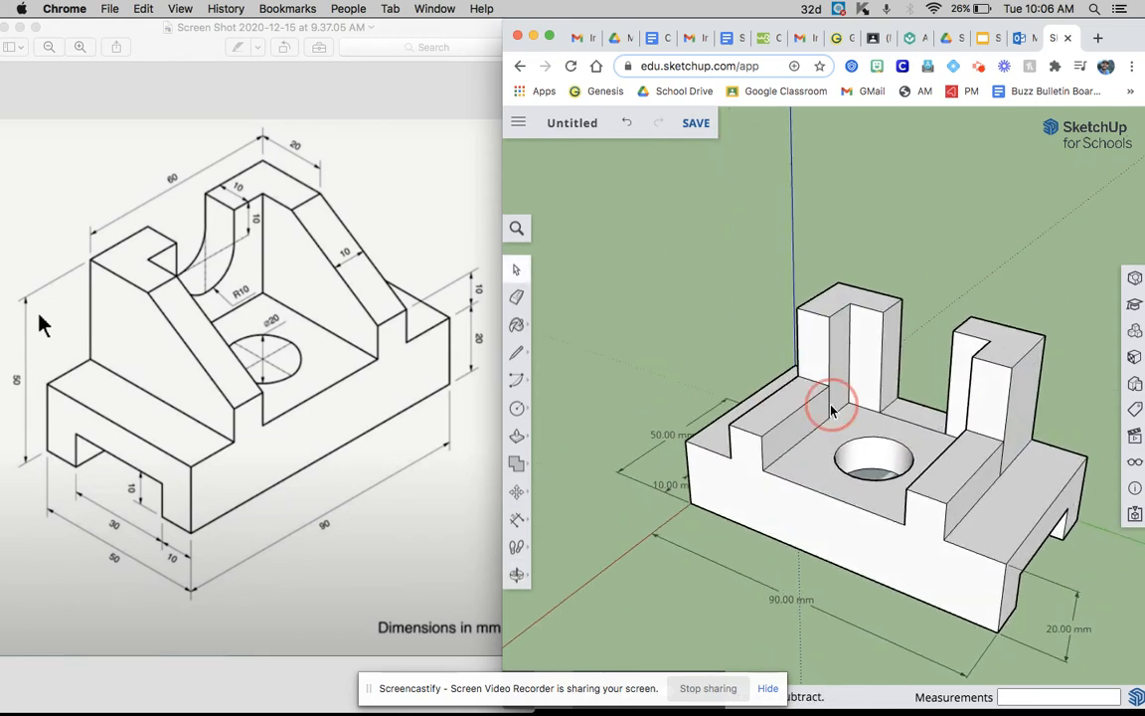
left_click(1005, 467)
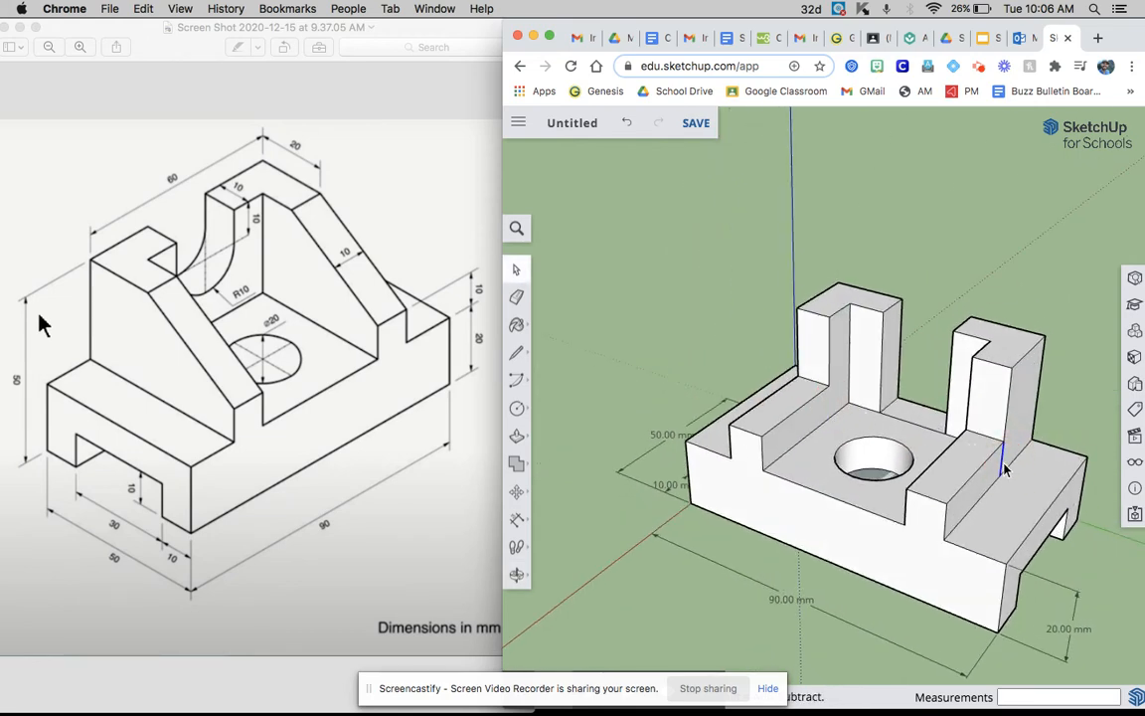
Draw two sloping lines on the wall nearest the origin, from the strip's front upper corners to the tower's front upper corners
mouse_move(752, 478)
middle_mouse_down()
mouse_move(1059, 386)
mouse_move(871, 457)
middle_mouse_up()
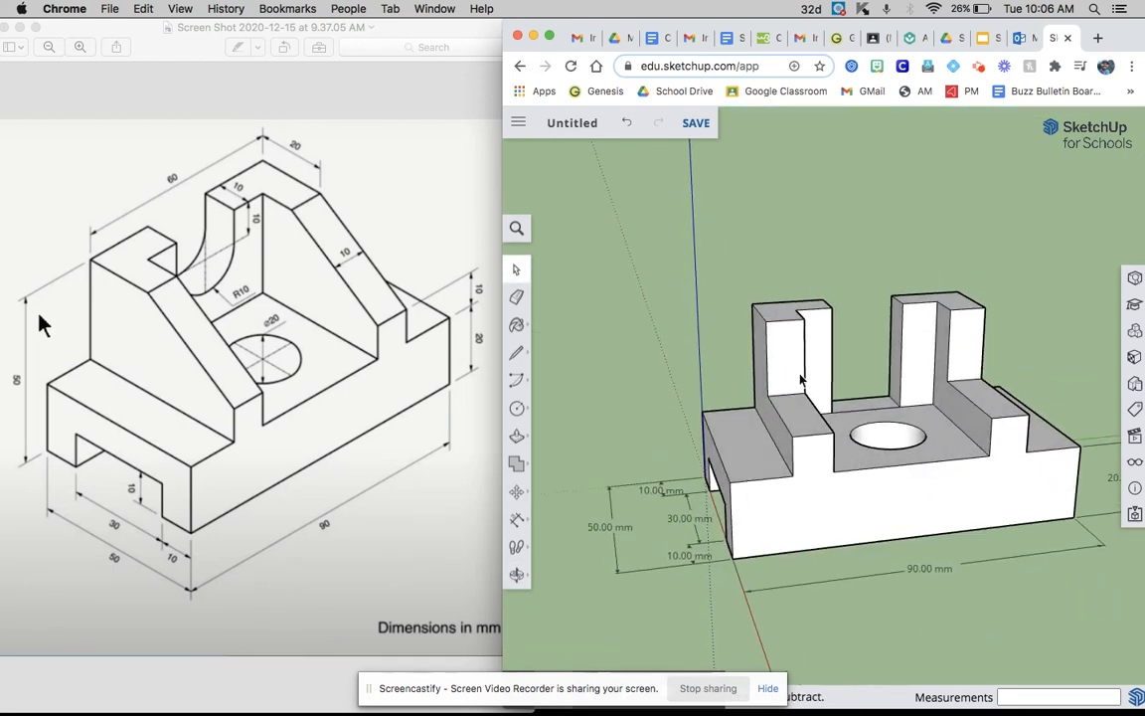
middle_click_drag(767, 411, 763, 452)
left_click(516, 353)
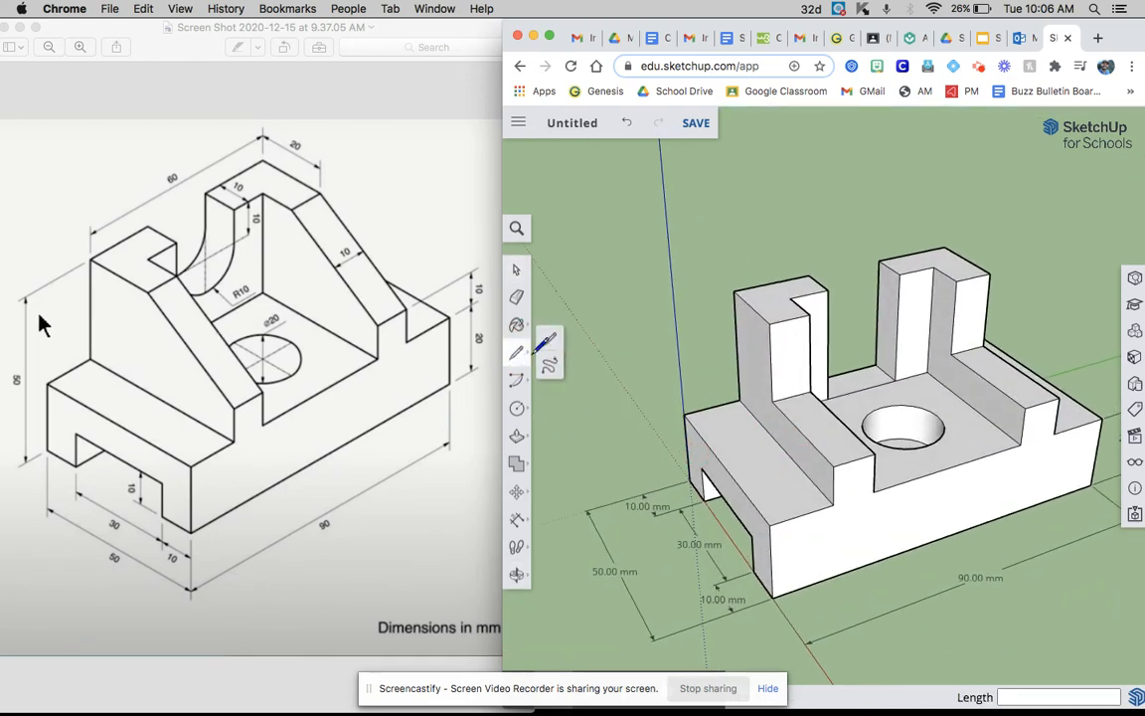
left_click(833, 466)
left_click(769, 323)
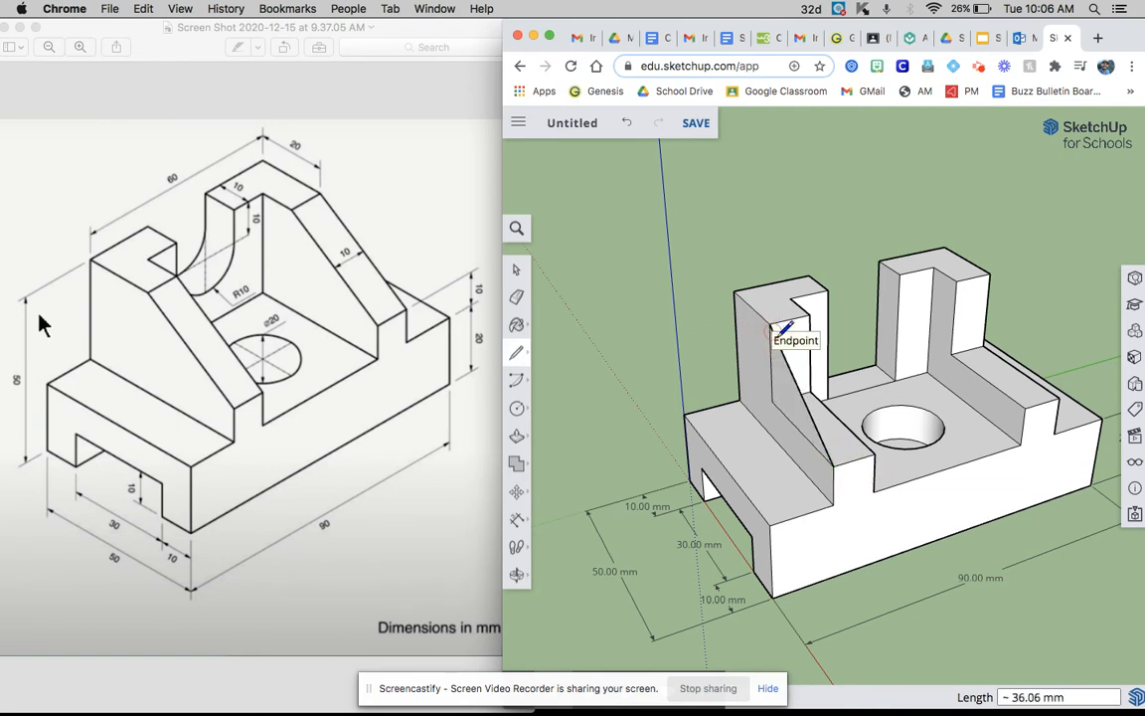
left_click(874, 454)
left_click(815, 306)
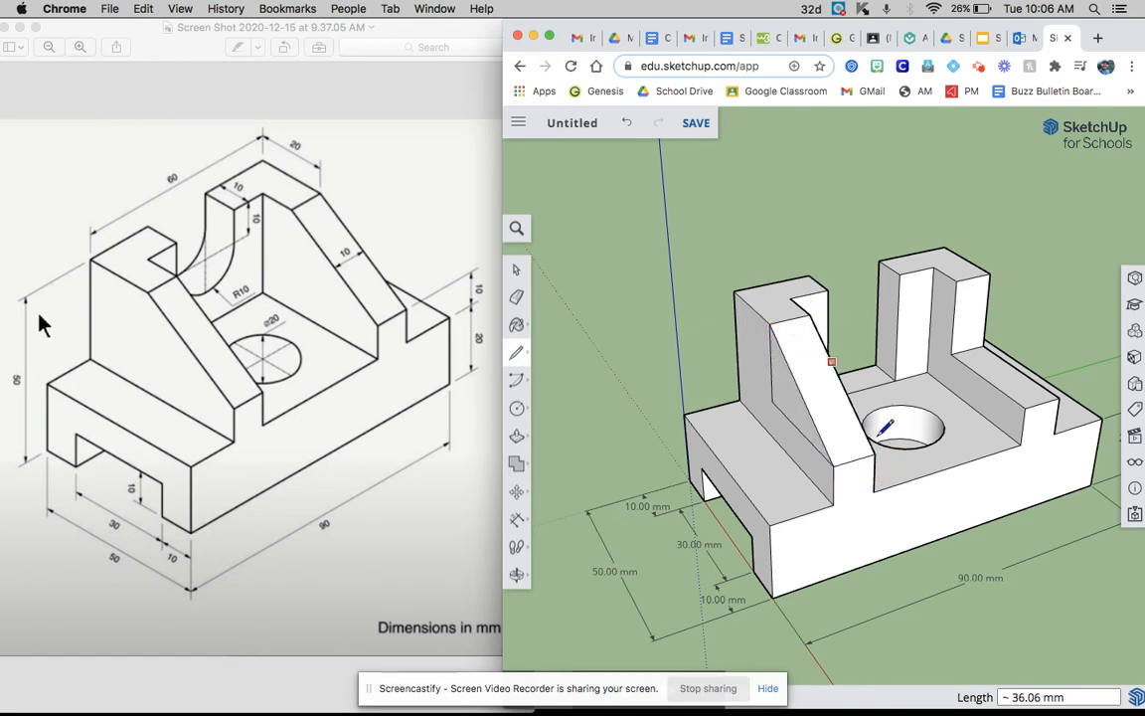
Draw two sloping lines on the far wall, from the strip's front upper corners to the tower's front upper corners
mouse_move(1126, 459)
middle_mouse_down()
mouse_move(1124, 439)
mouse_move(1030, 396)
middle_mouse_up()
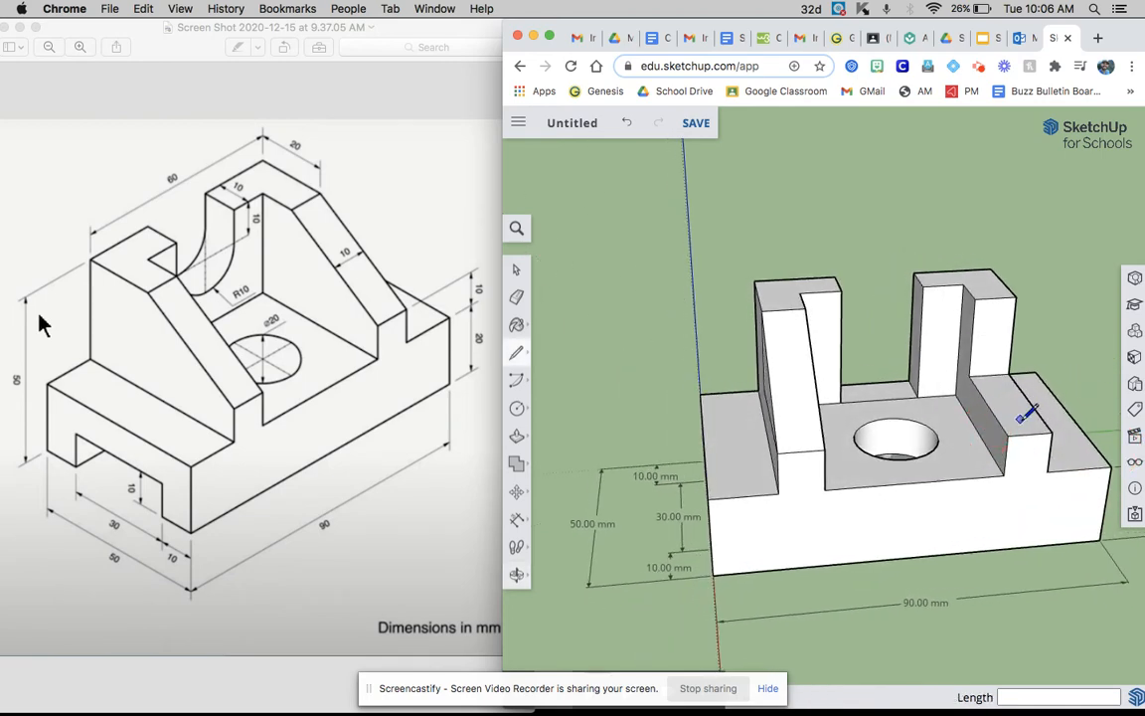
left_click(1050, 432)
left_click(1014, 296)
left_click(1007, 435)
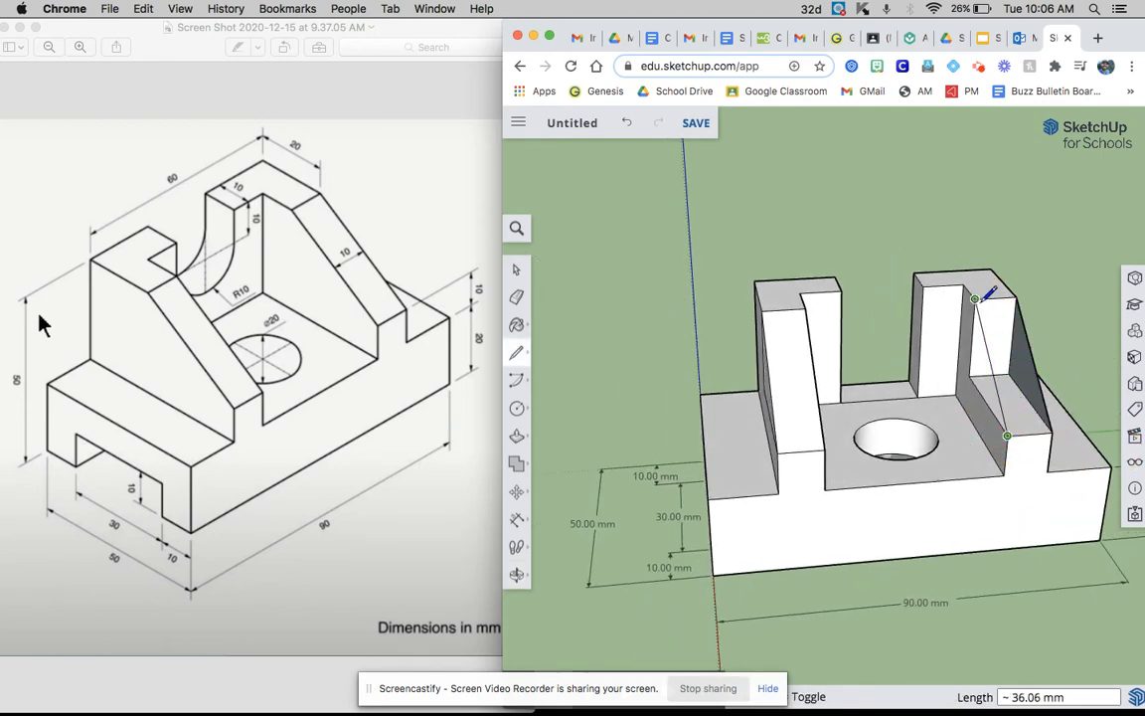
left_click(976, 299)
Delete the leftover edges on the side faces of the two sloped walls, where the strips and towers meet the new slopes
left_click(518, 271)
left_click(1001, 412)
key("Delete")
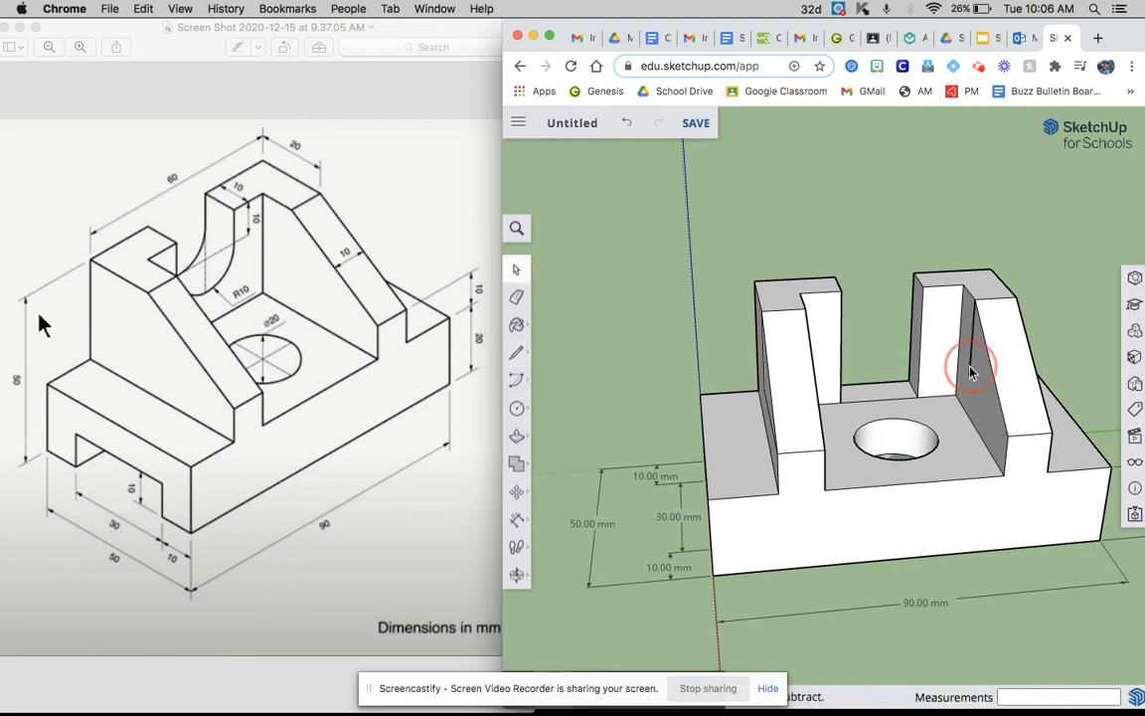
middle_click_drag(781, 471, 792, 455)
left_click(794, 425)
key("Delete")
left_click(767, 383)
key("Delete")
middle_click_drag(768, 383, 750, 406)
left_click(783, 409)
key("Delete")
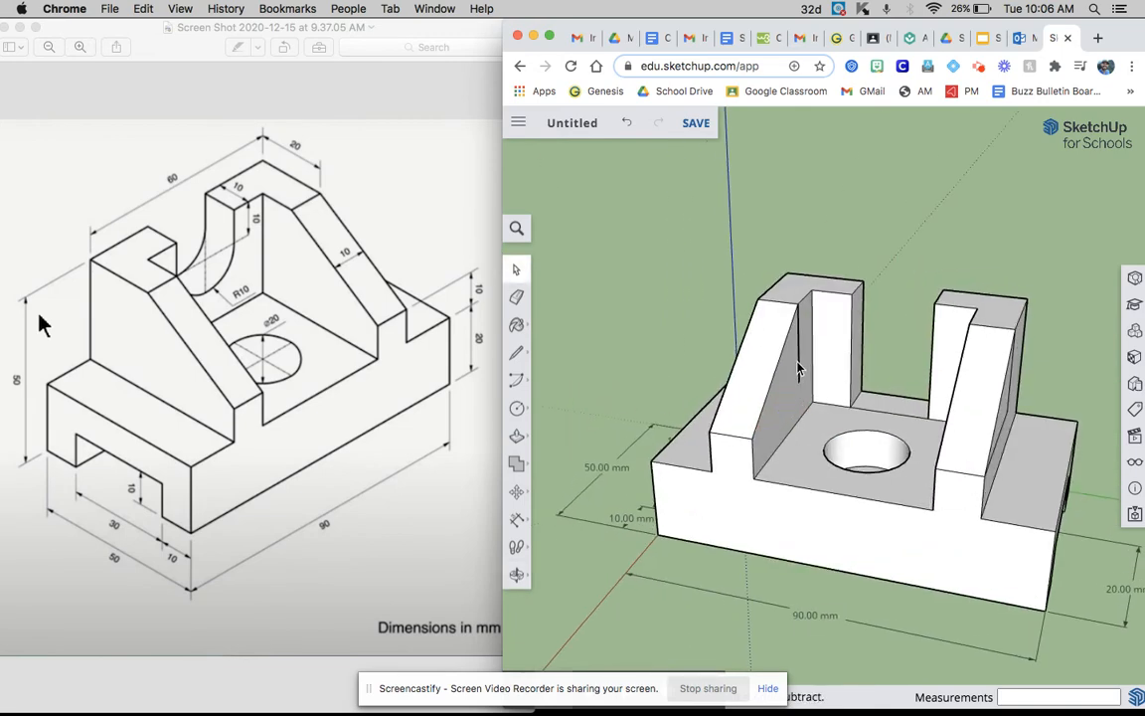
key("Delete")
left_click(731, 437)
key("Delete")
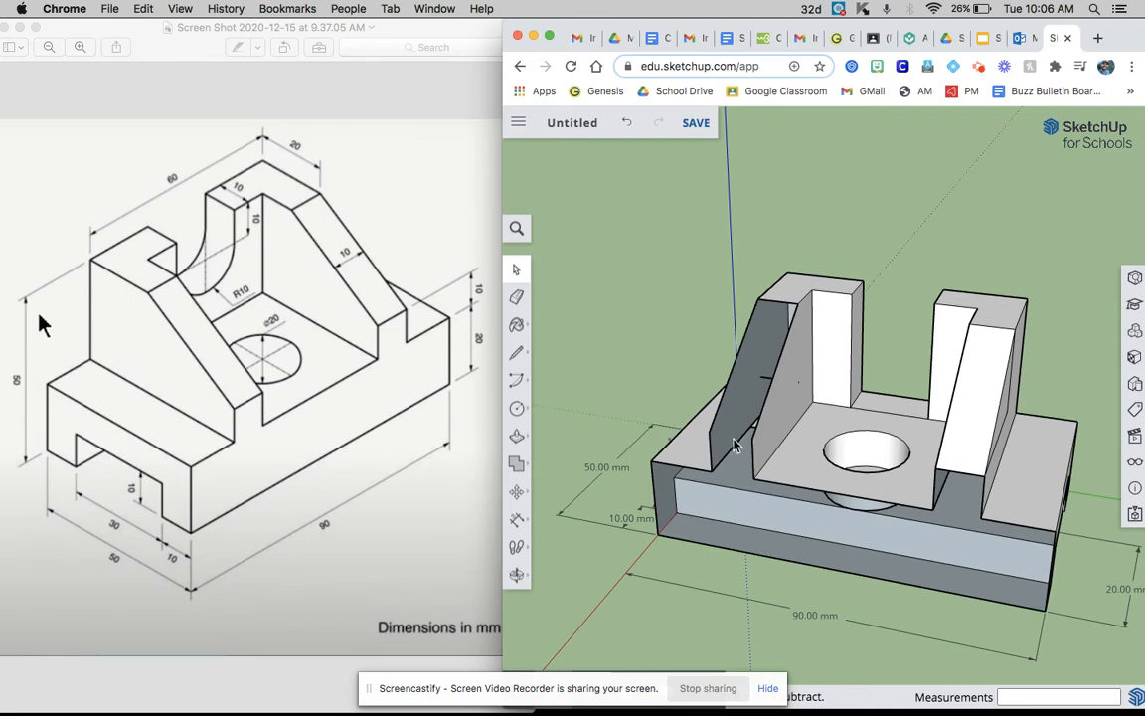
key("ctrl+z")
Delete the remaining leftover edges on the far wall's side face
middle_click_drag(739, 445, 932, 464)
left_click(967, 461)
key("Delete")
left_click(989, 432)
key("Delete")
mouse_move(961, 454)
middle_mouse_down()
mouse_move(634, 358)
mouse_move(979, 383)
mouse_move(982, 393)
middle_mouse_up()
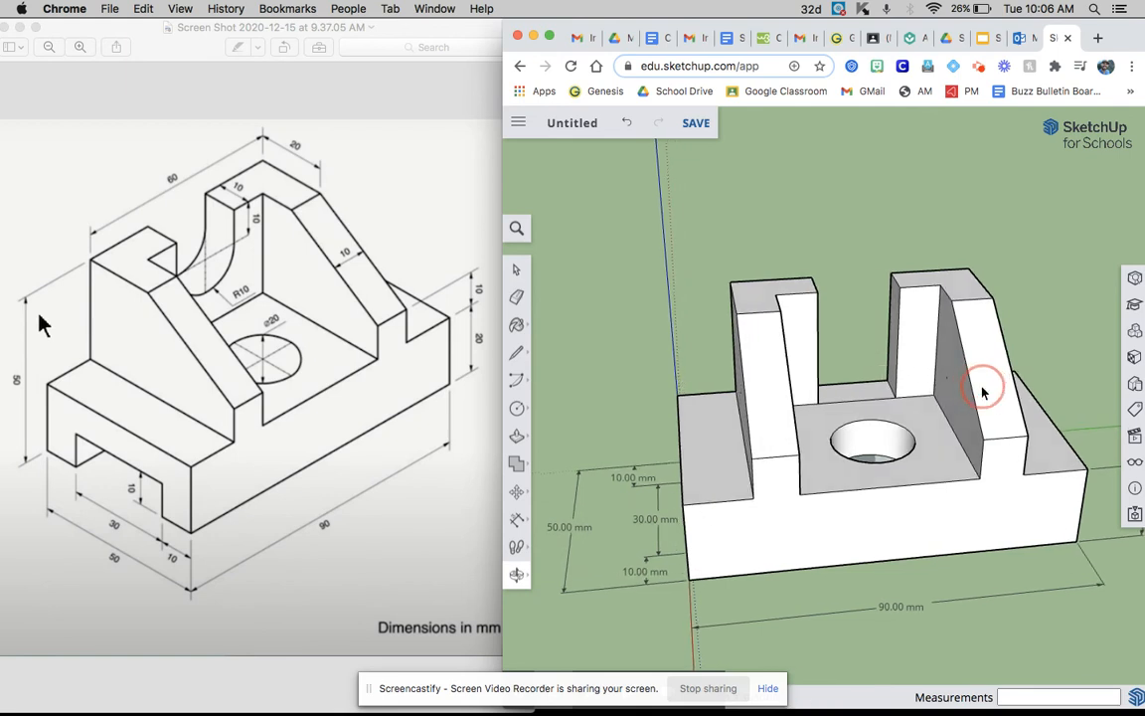
Push/Pull the back strip between the two towers up 30 mm, level with their tops
key("space")
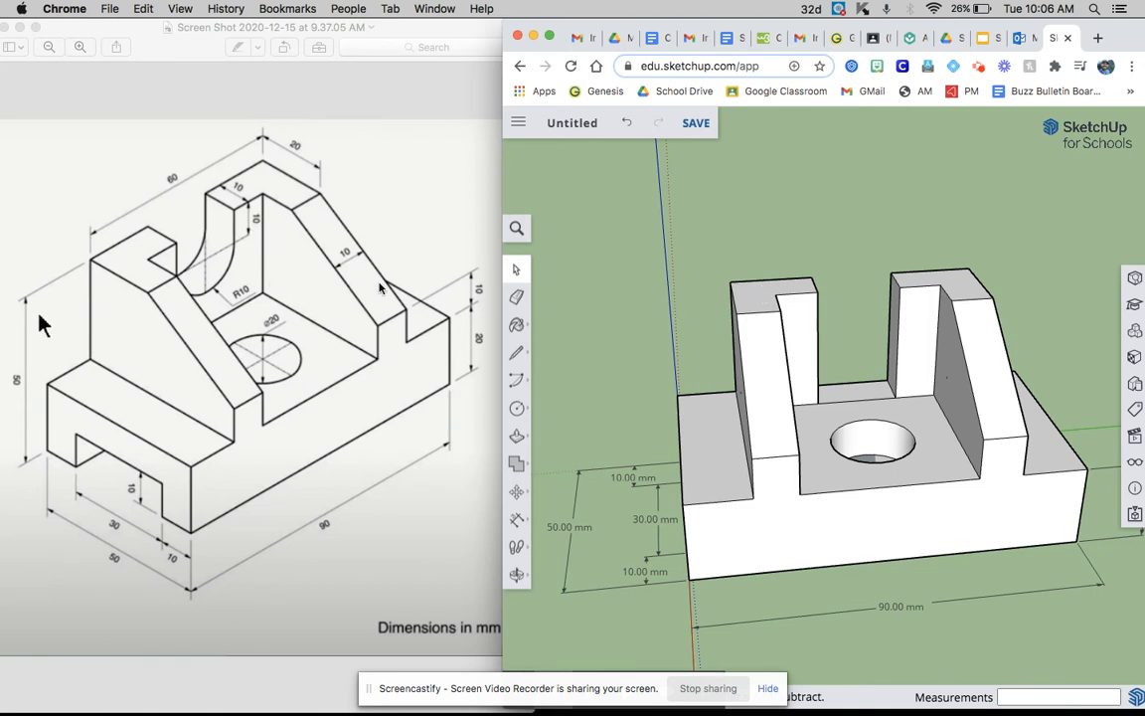
left_click(516, 435)
left_click_drag(846, 401, 900, 291)
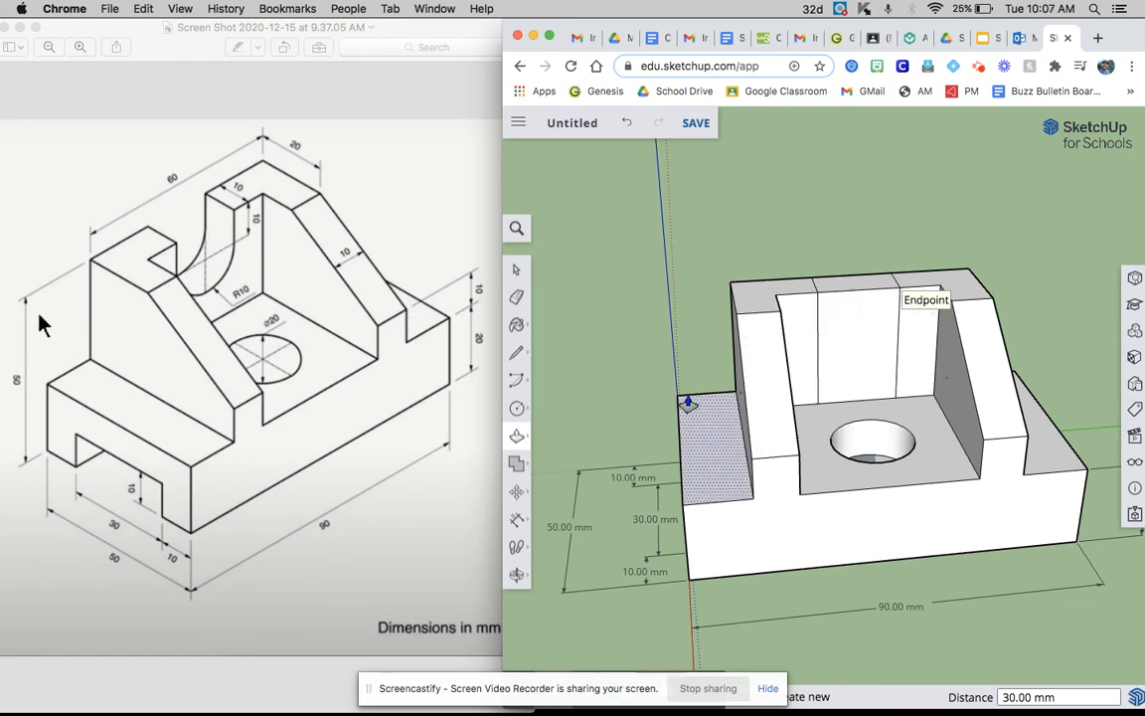
Draw a 10 mm line down from the midpoint of the back wall's inner upper edge, and a 10 mm radius circle centred on its end
left_click(517, 355)
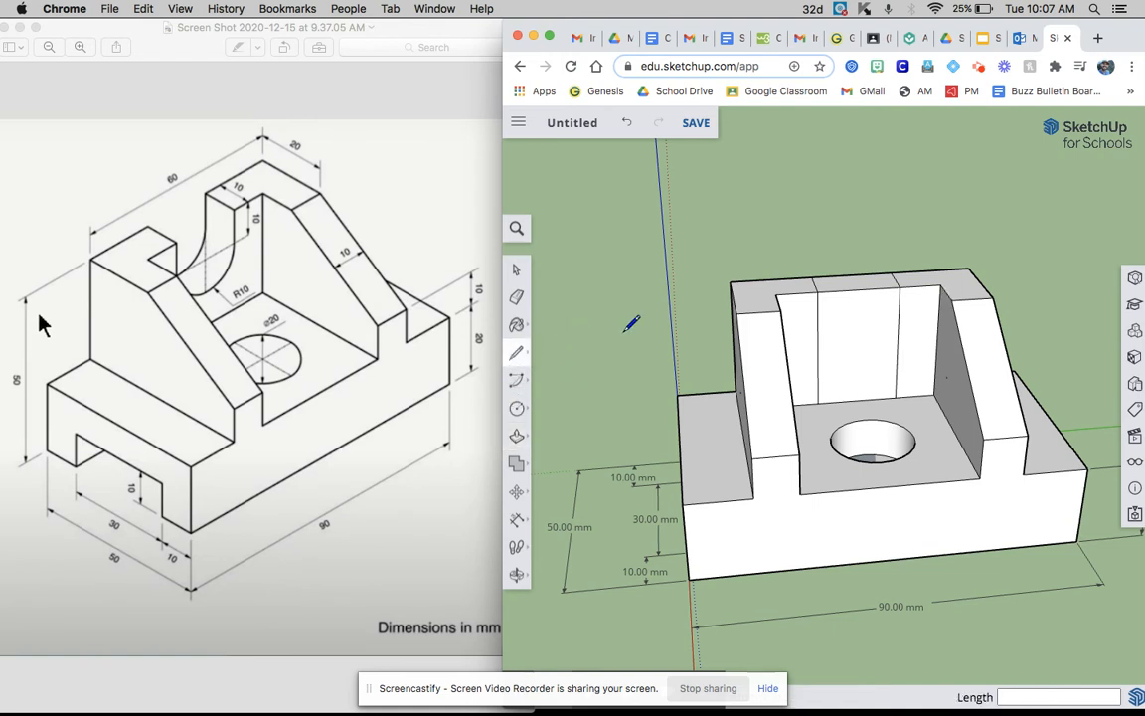
left_click(859, 289)
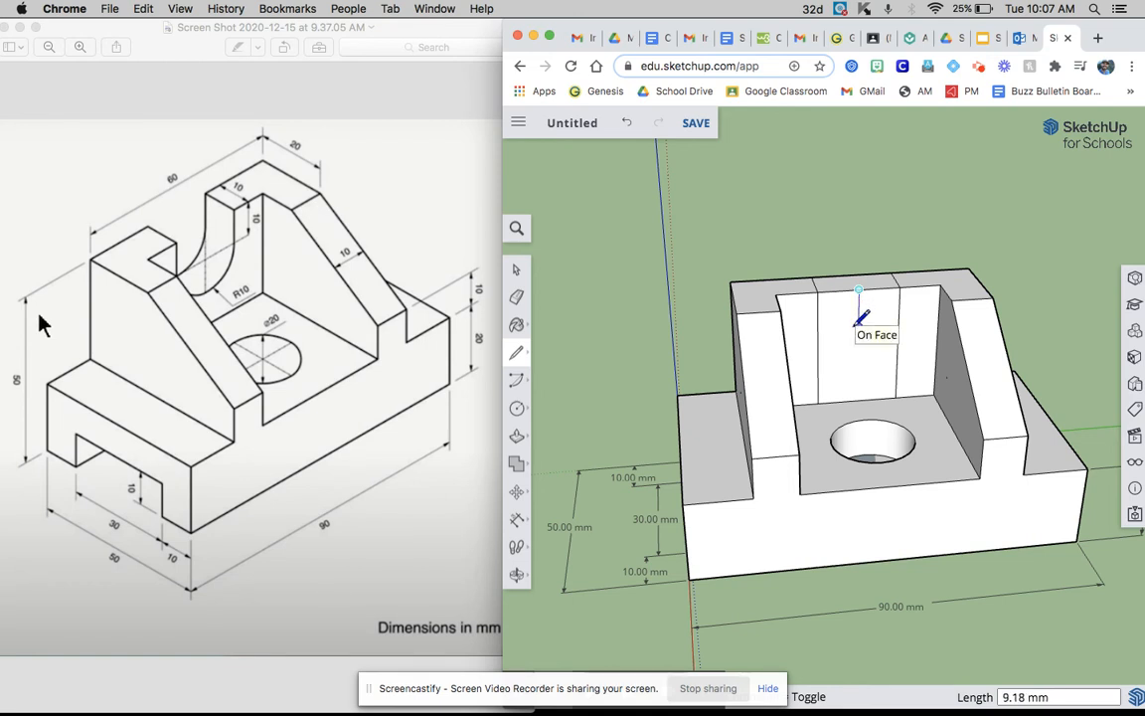
key("Return")
left_click(517, 407)
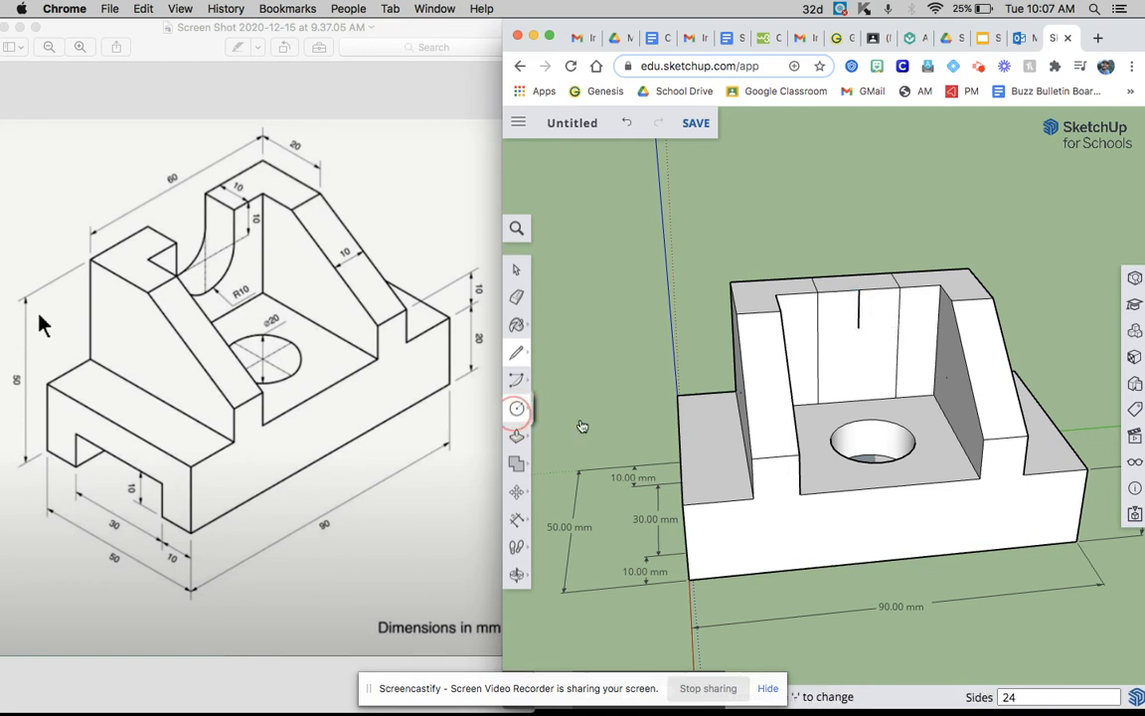
left_click(858, 327)
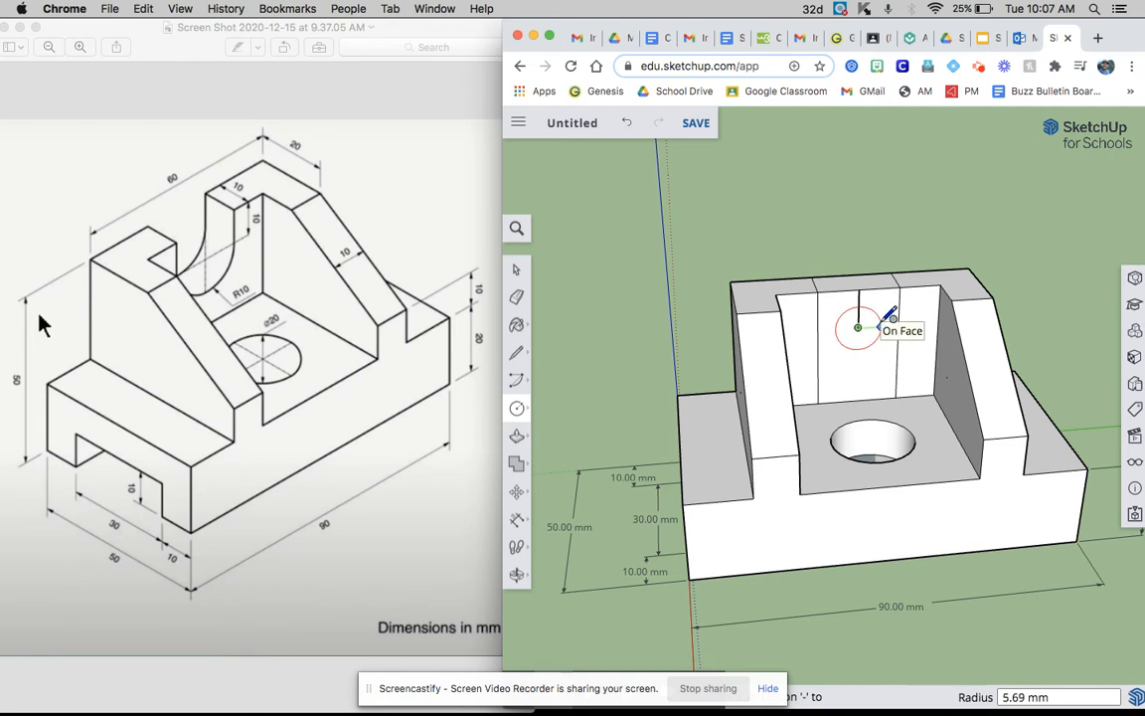
type("10")
key("Return")
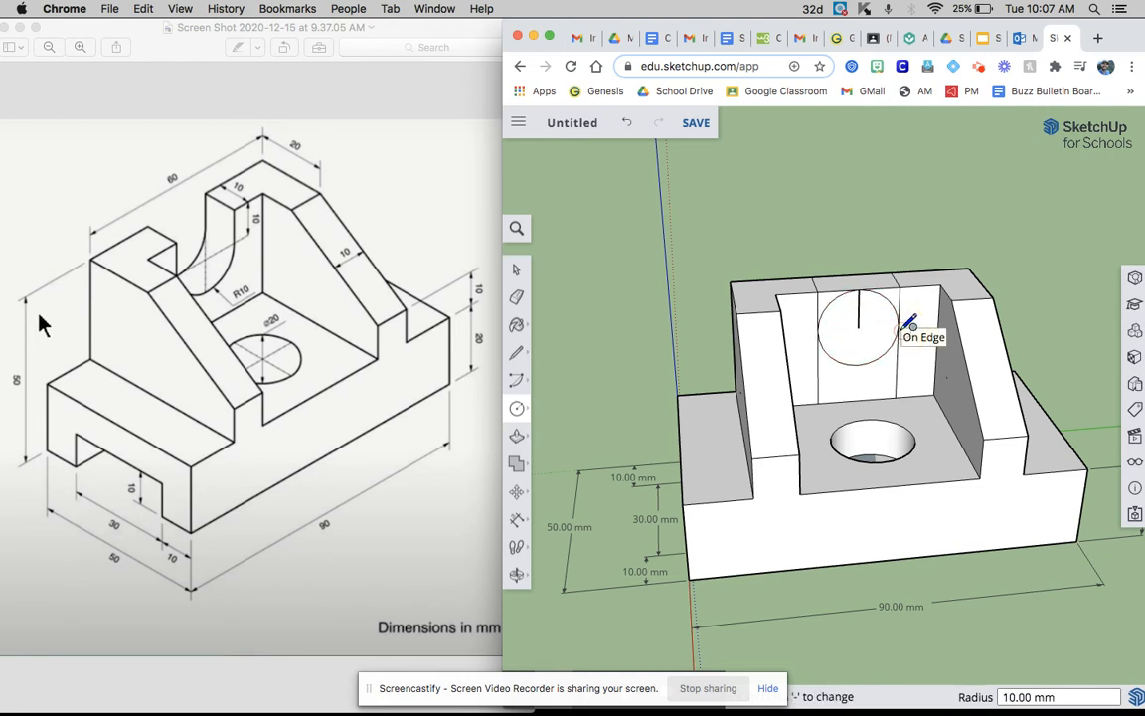
Delete the vertical centre line and the upper half of the circle on the back wall, leaving a U-shaped outline
left_click(517, 270)
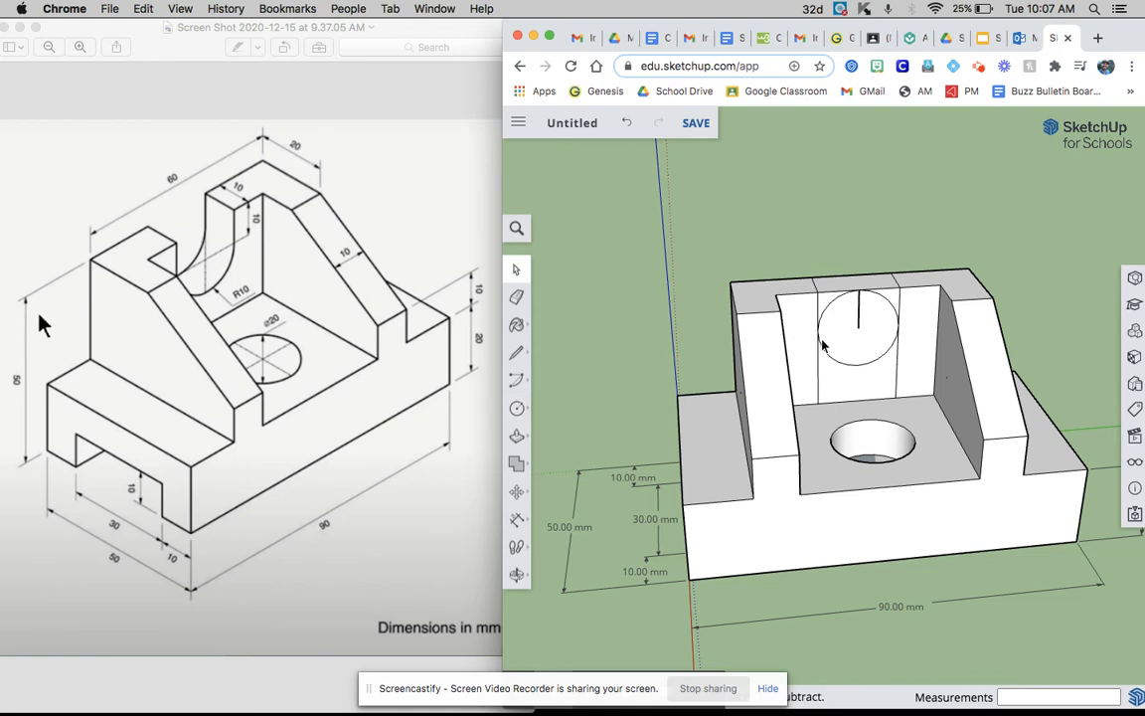
left_click(861, 315)
left_click(833, 313)
Push the U-shaped area 10 mm back through the wall to cut the rounded notch
left_click(517, 437)
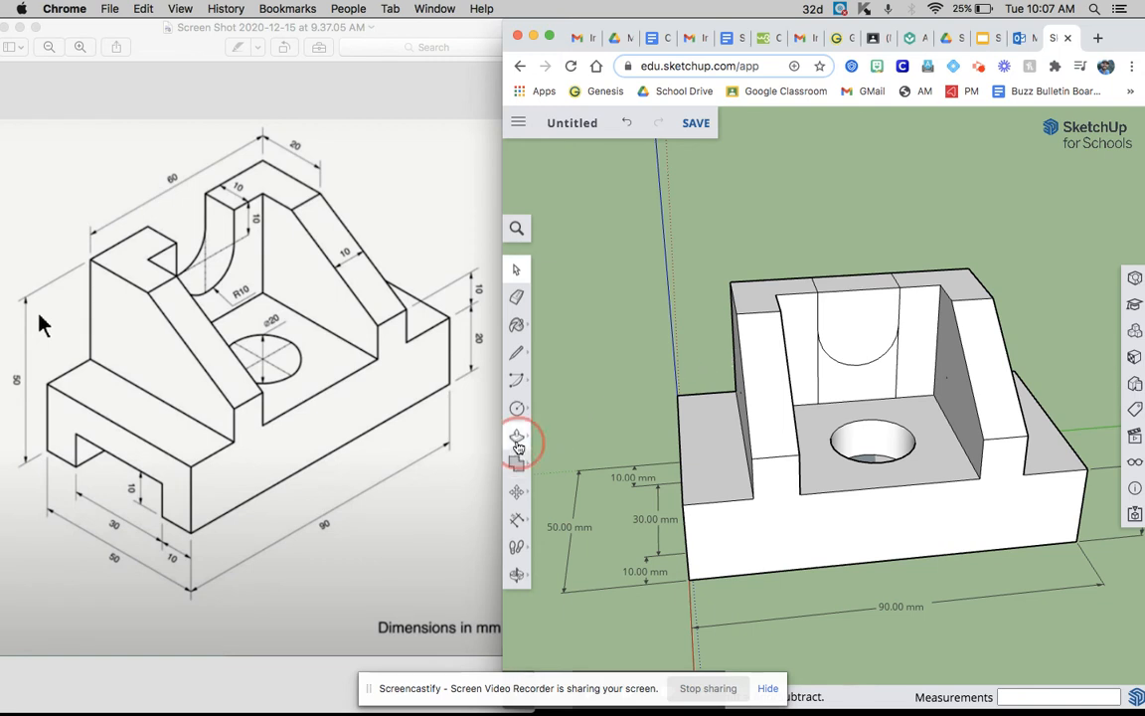
left_click(832, 314)
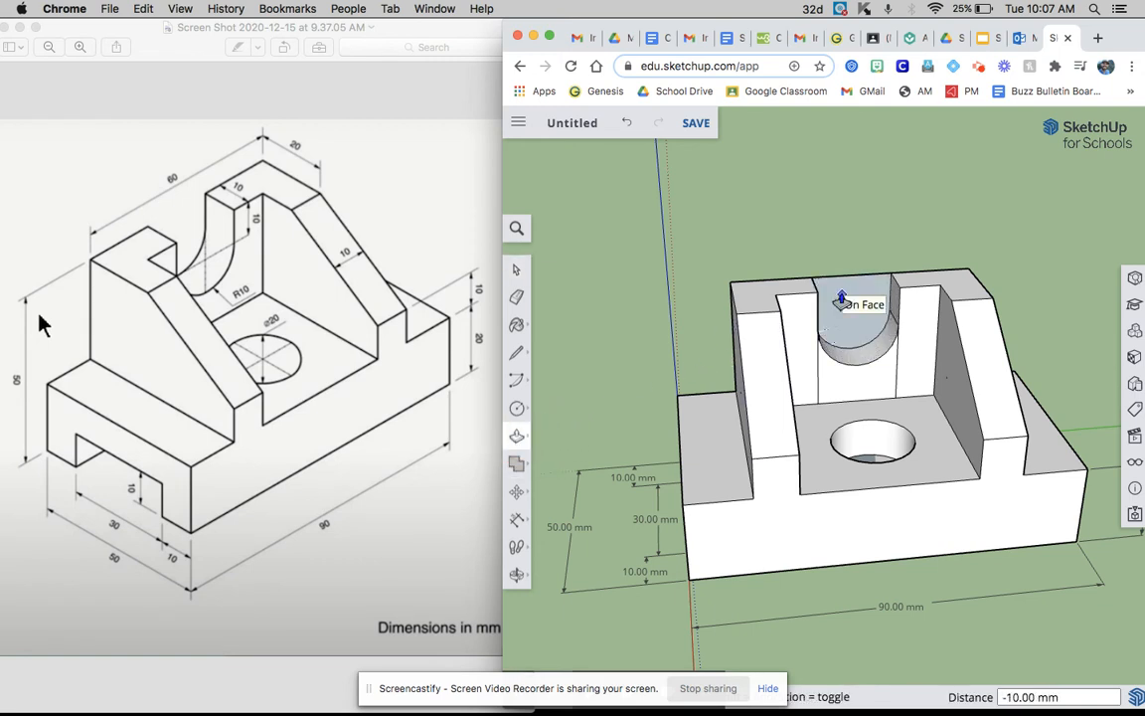
left_click(843, 300)
mouse_move(746, 277)
middle_mouse_down()
mouse_move(813, 205)
mouse_move(766, 230)
middle_mouse_up()
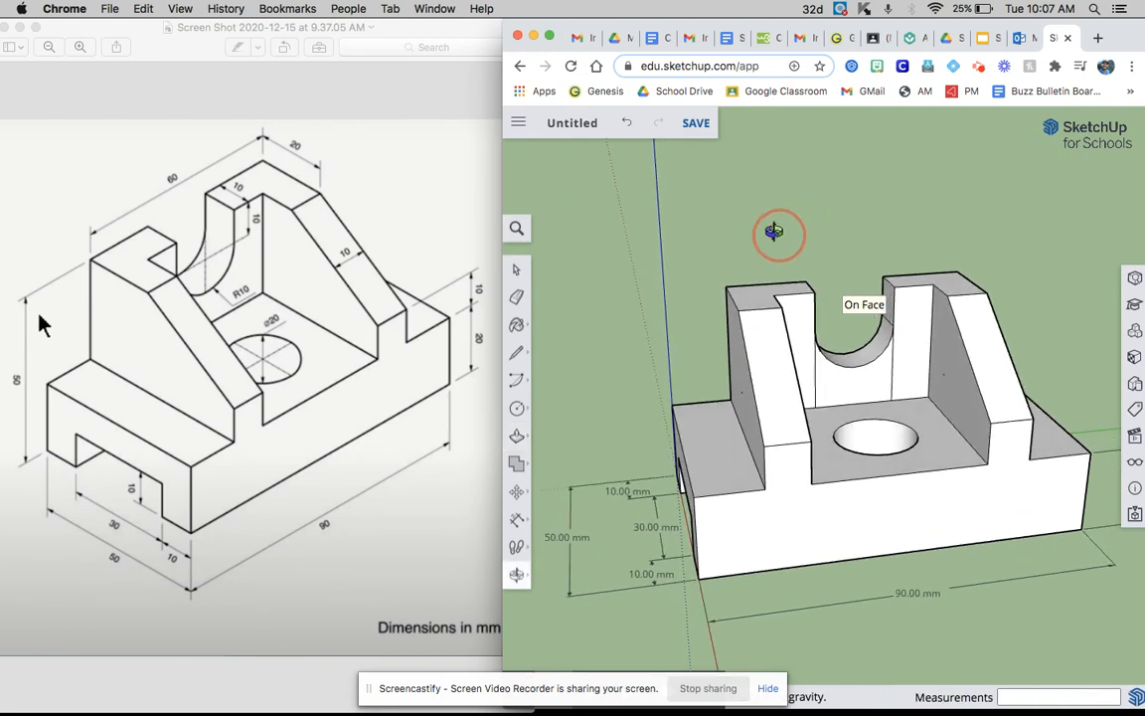
Delete the stray vertical line below the notch on the back wall's inner face, and undo the deletion of the opposite corner edge
left_click(514, 272)
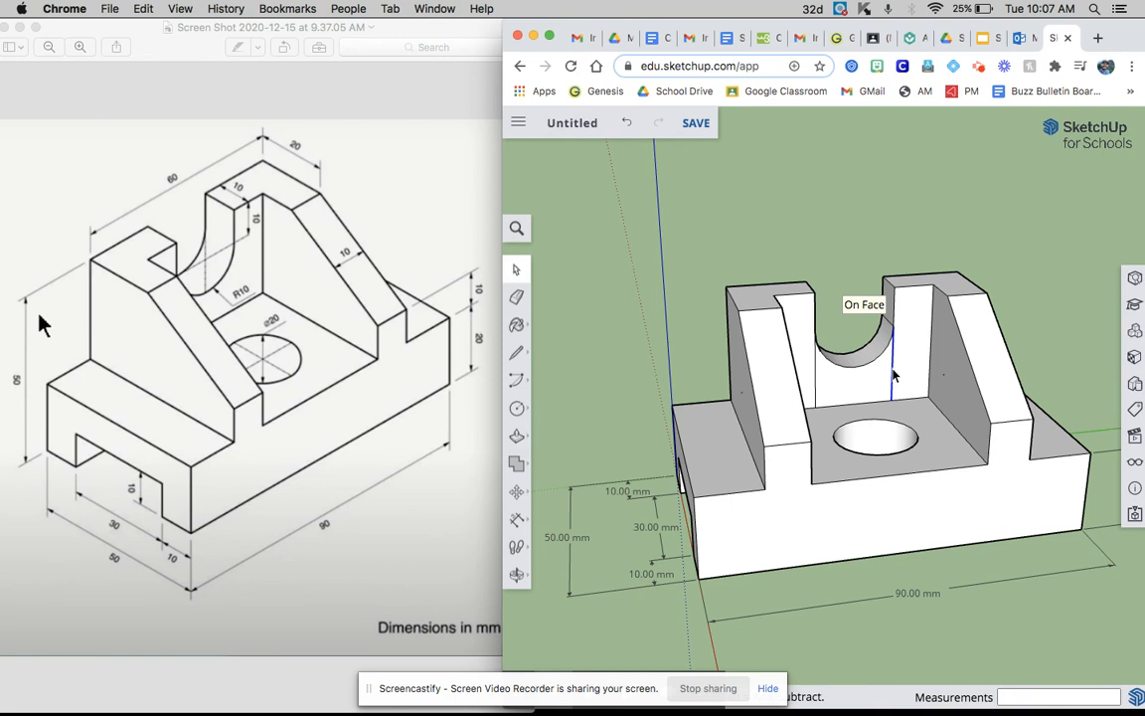
left_click(813, 381)
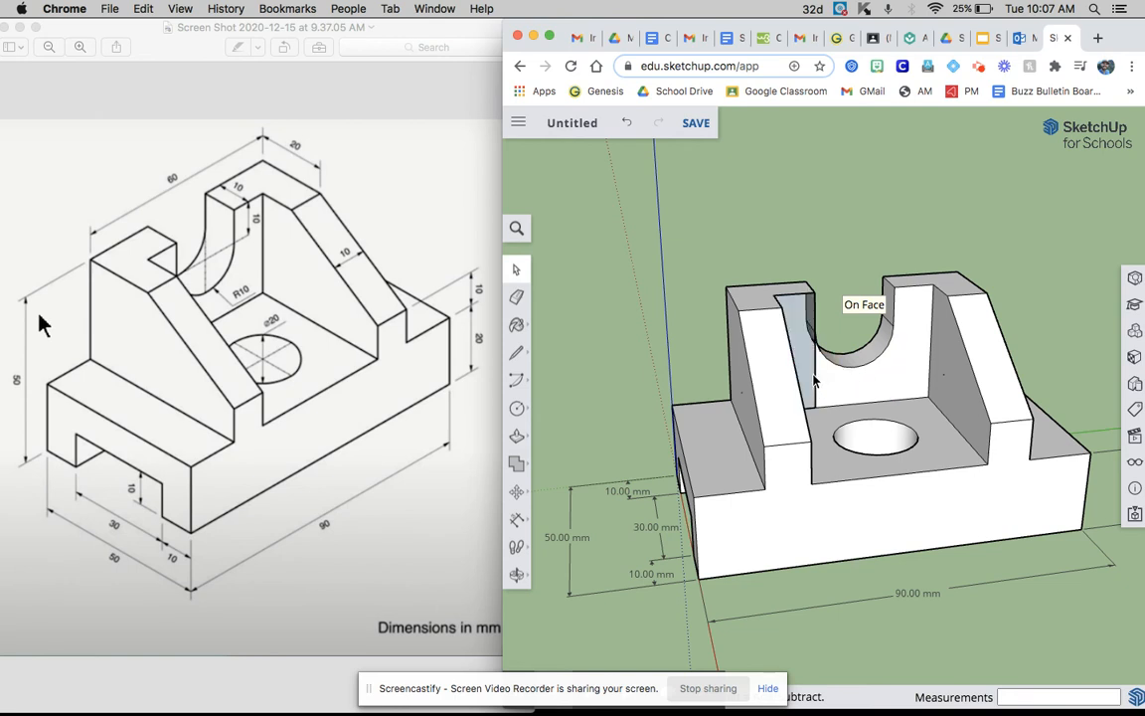
key("super+z")
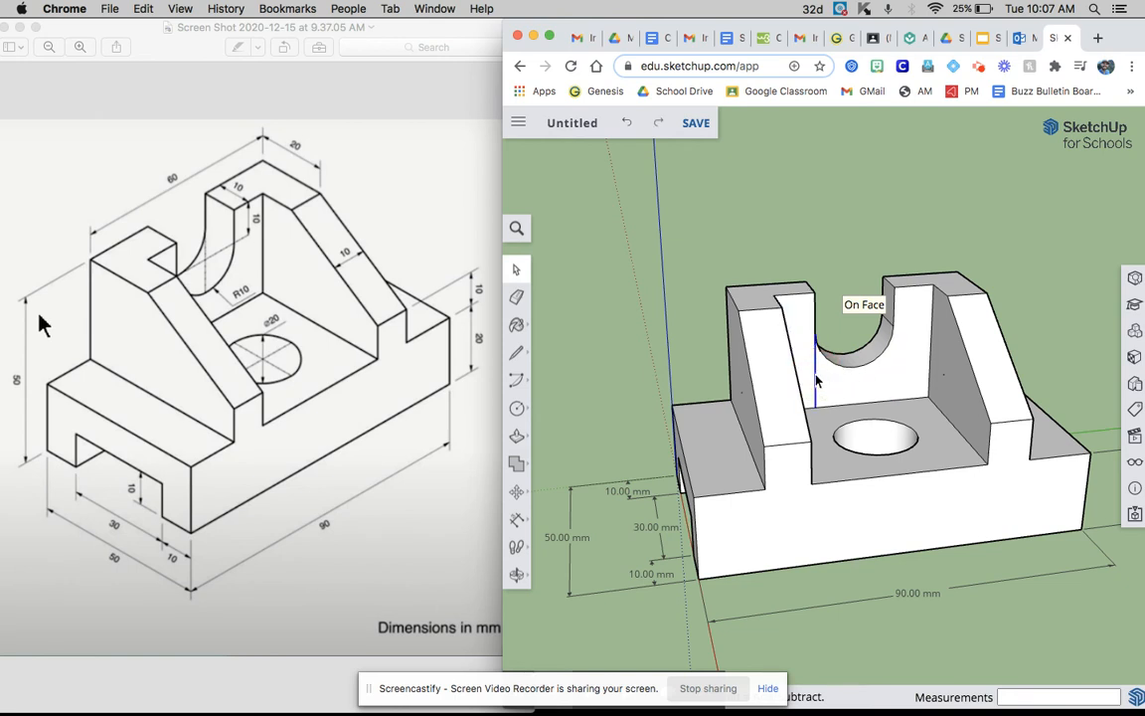
Dimension the overall width across the outer rear corners of the two towers, placing the dimension behind the bracket
middle_click_drag(770, 396, 878, 361)
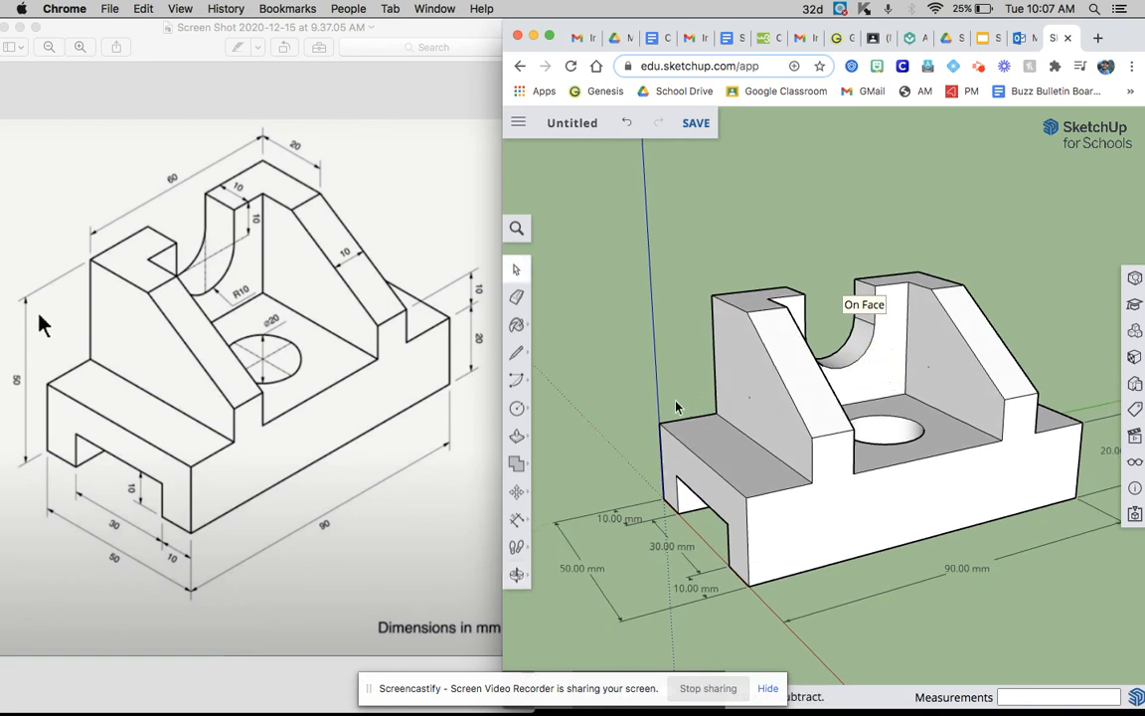
mouse_move(663, 406)
middle_mouse_down()
mouse_move(681, 381)
mouse_move(671, 378)
mouse_move(654, 434)
middle_mouse_up()
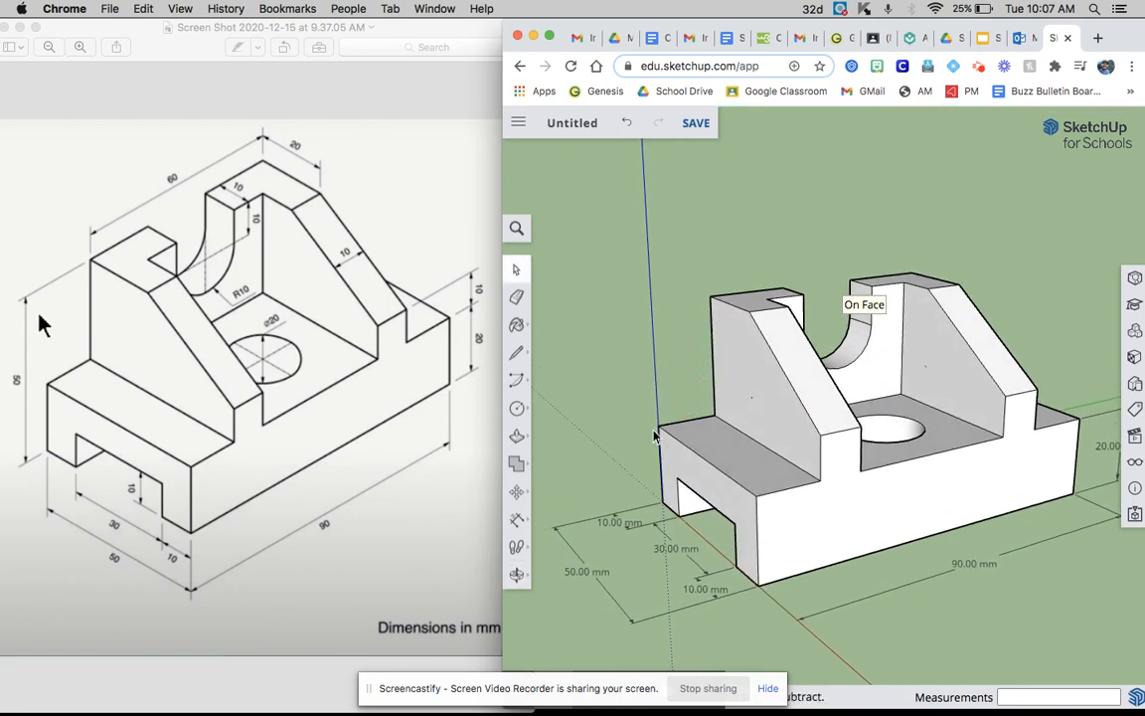
left_click(516, 518)
left_click(579, 475)
left_click(710, 296)
left_click(910, 272)
left_click(853, 250)
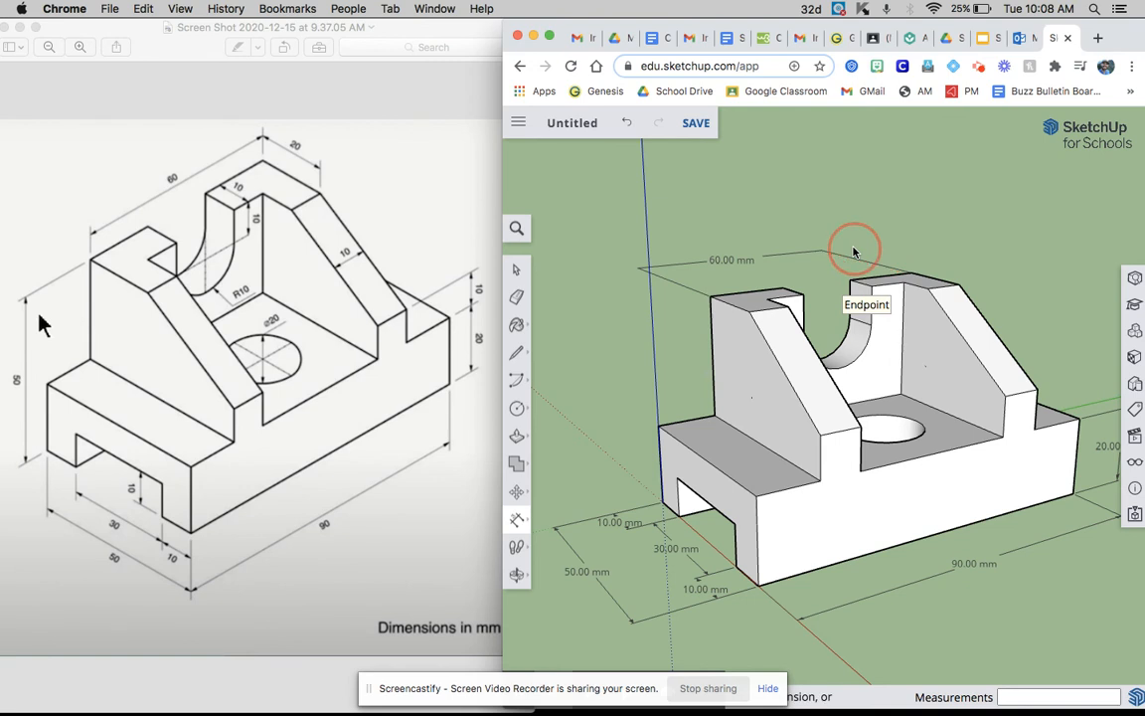
Dimension the thickness of the near sloped side wall and the diameter of the hole in the base
left_click(819, 435)
left_click(861, 426)
left_click(840, 400)
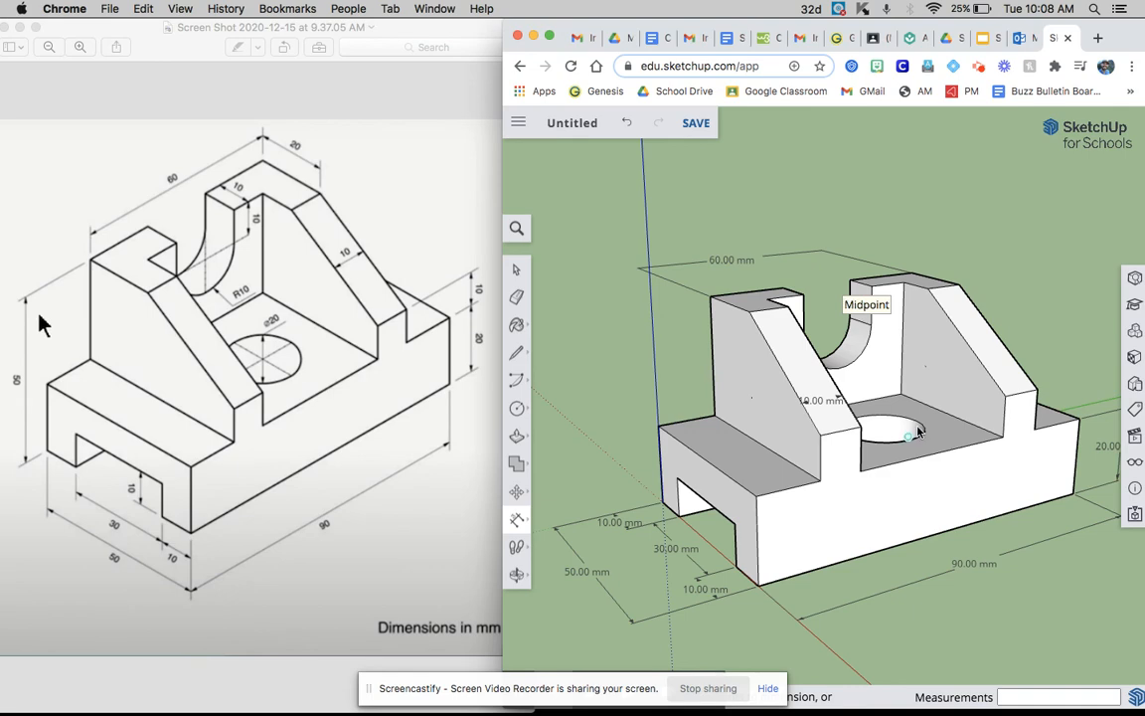
left_click(924, 435)
left_click(951, 435)
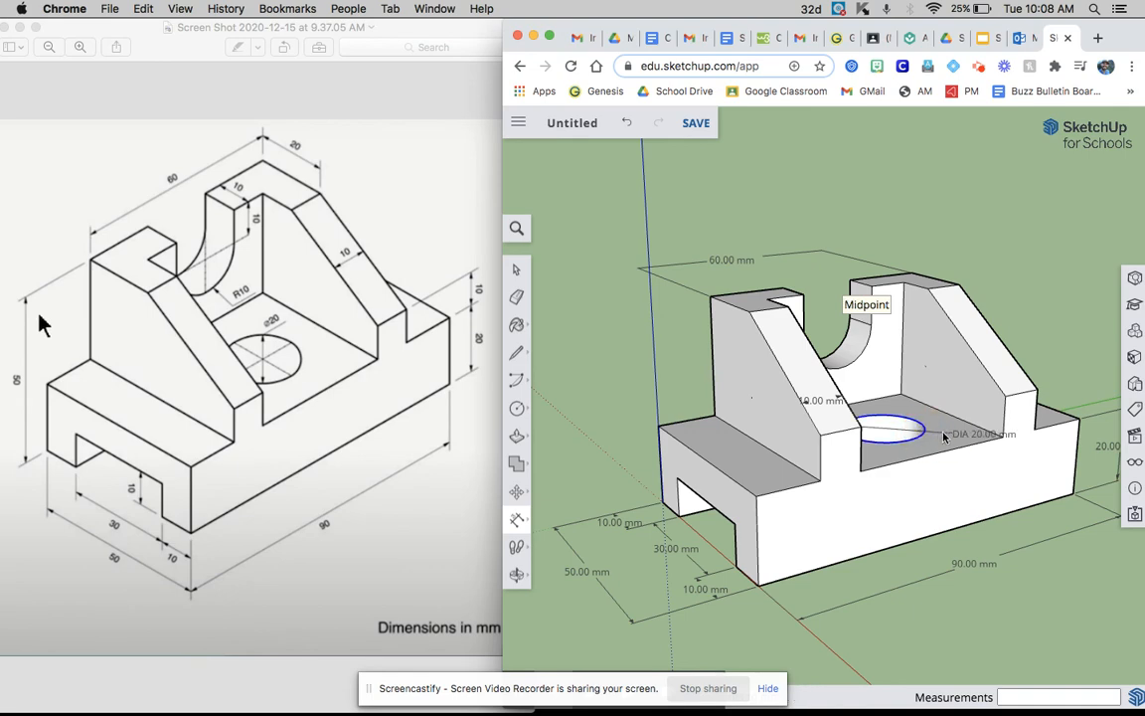
Delete the leftover face fragment inside the base's 20 mm hole
middle_click_drag(907, 490, 882, 559)
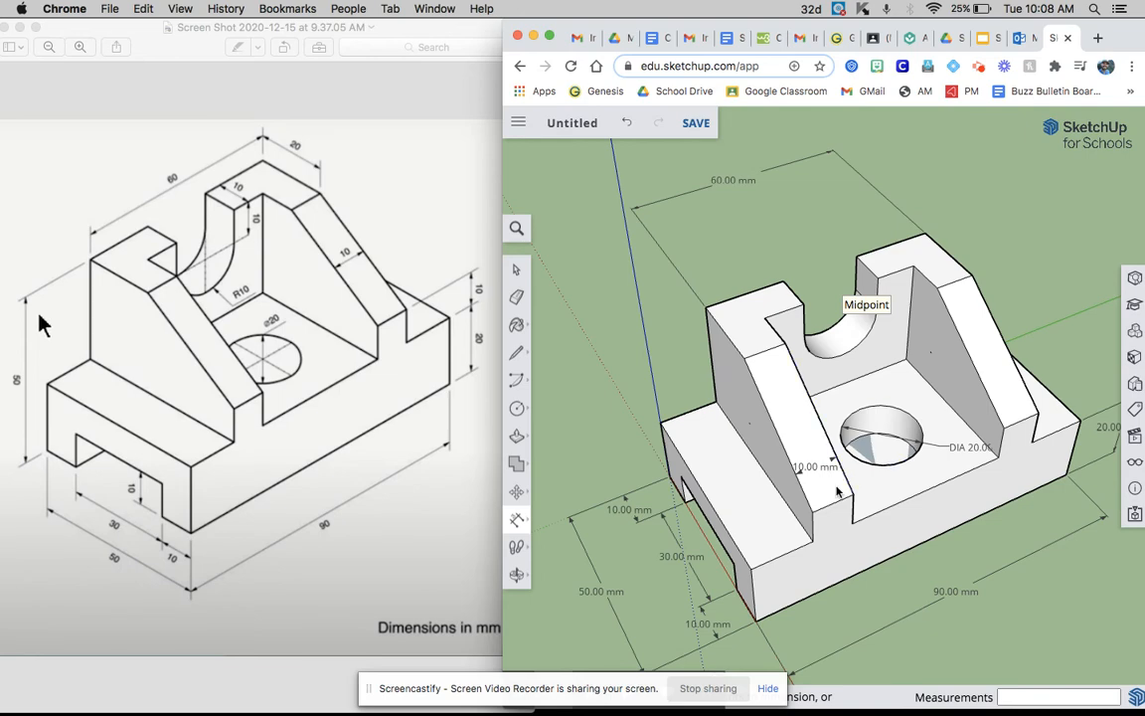
left_click(516, 269)
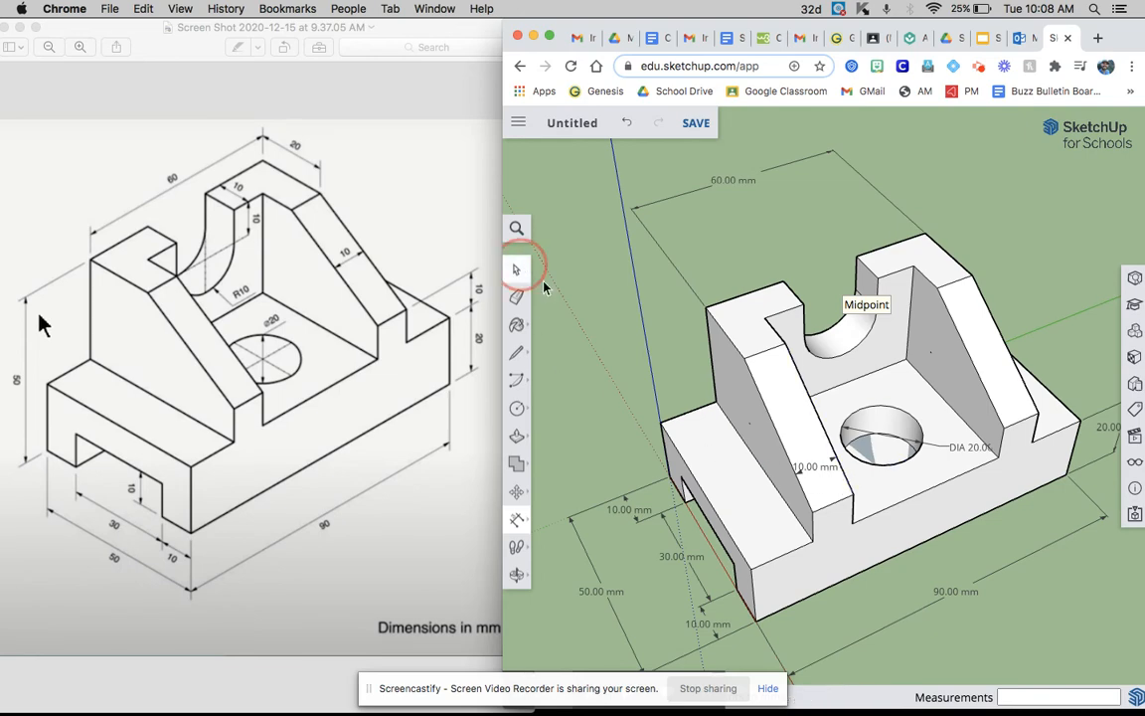
left_click(887, 459)
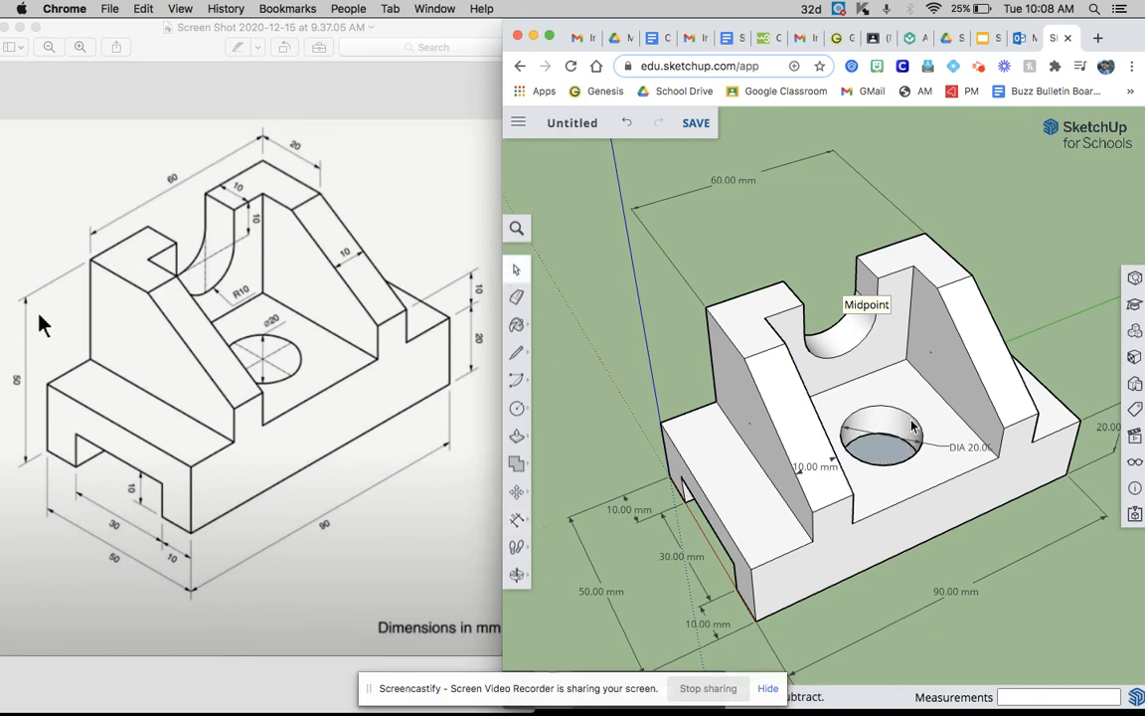
Dimension the depth of the far tower's flat top and the radius of the rounded notch in the back wall
middle_click_drag(912, 426, 753, 388)
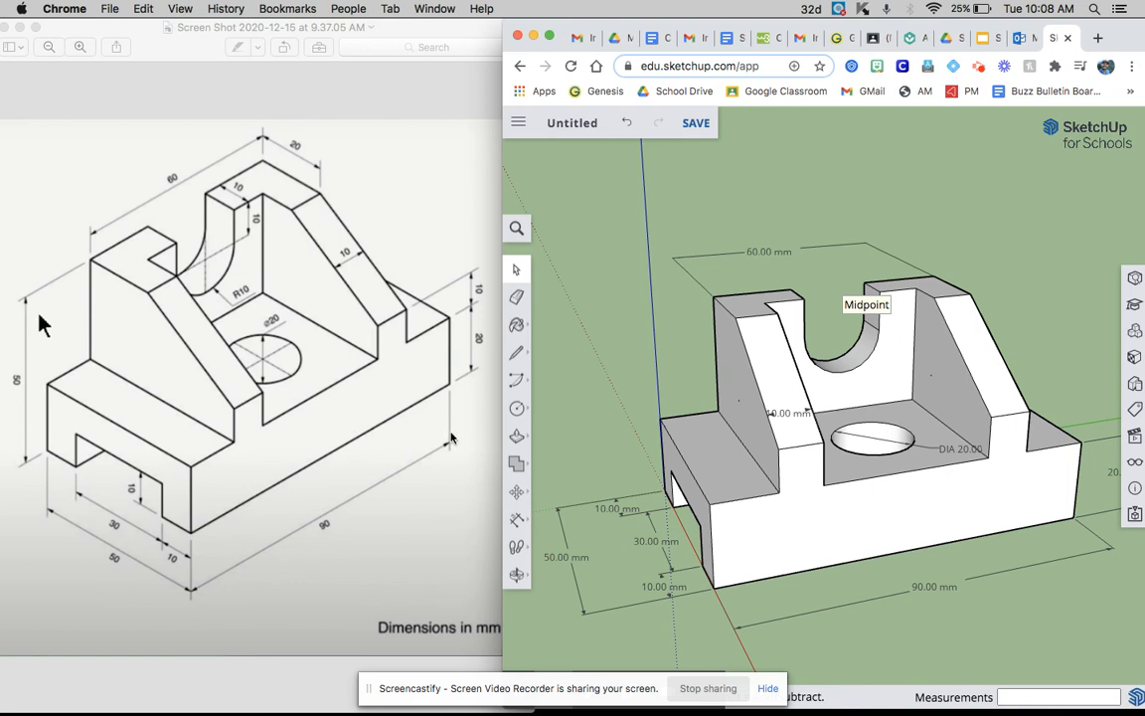
left_click(517, 521)
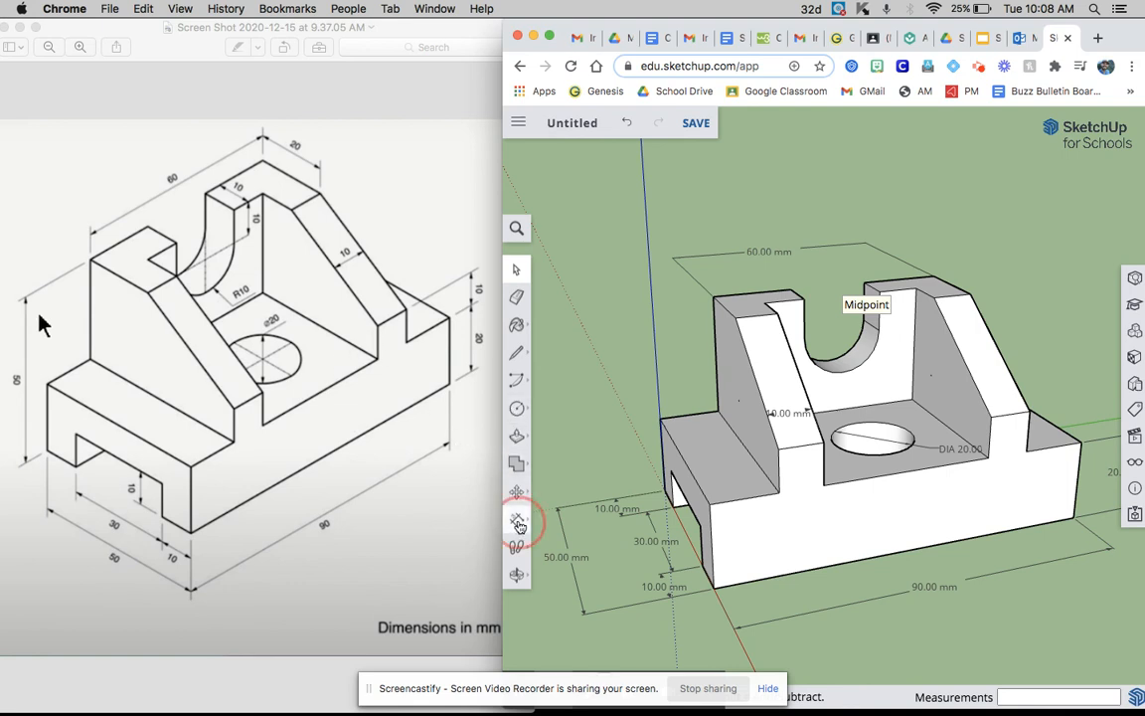
left_click(573, 476)
middle_click_drag(599, 468, 639, 482)
left_click(920, 269)
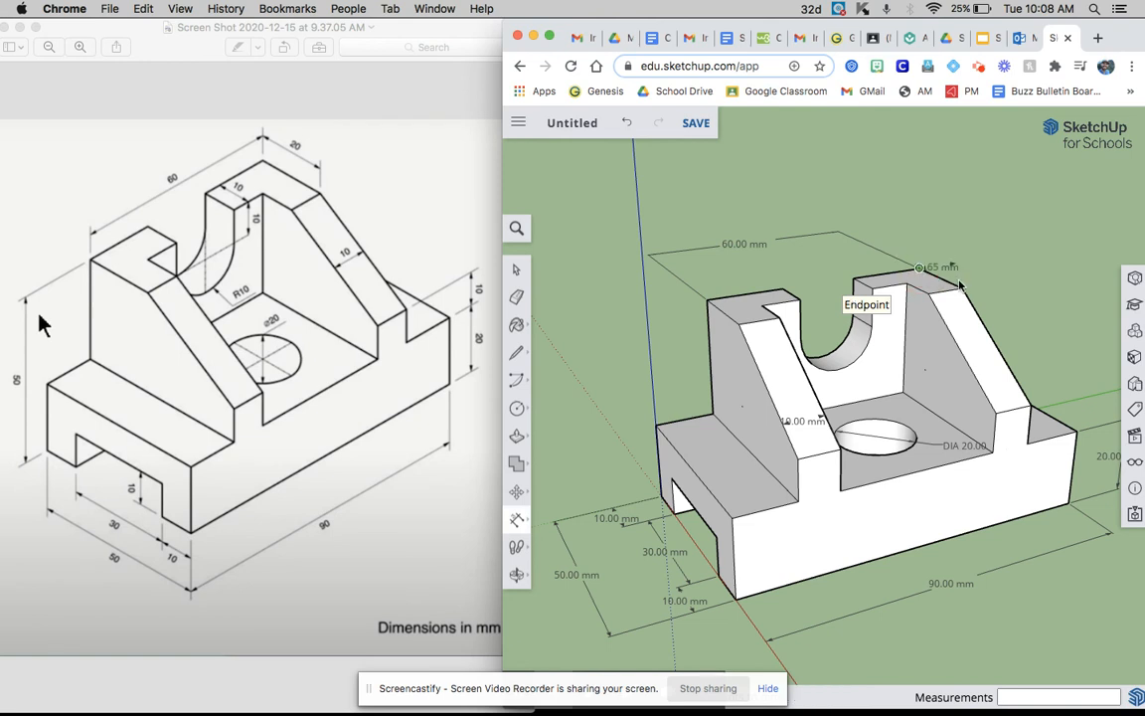
left_click(962, 288)
left_click(989, 266)
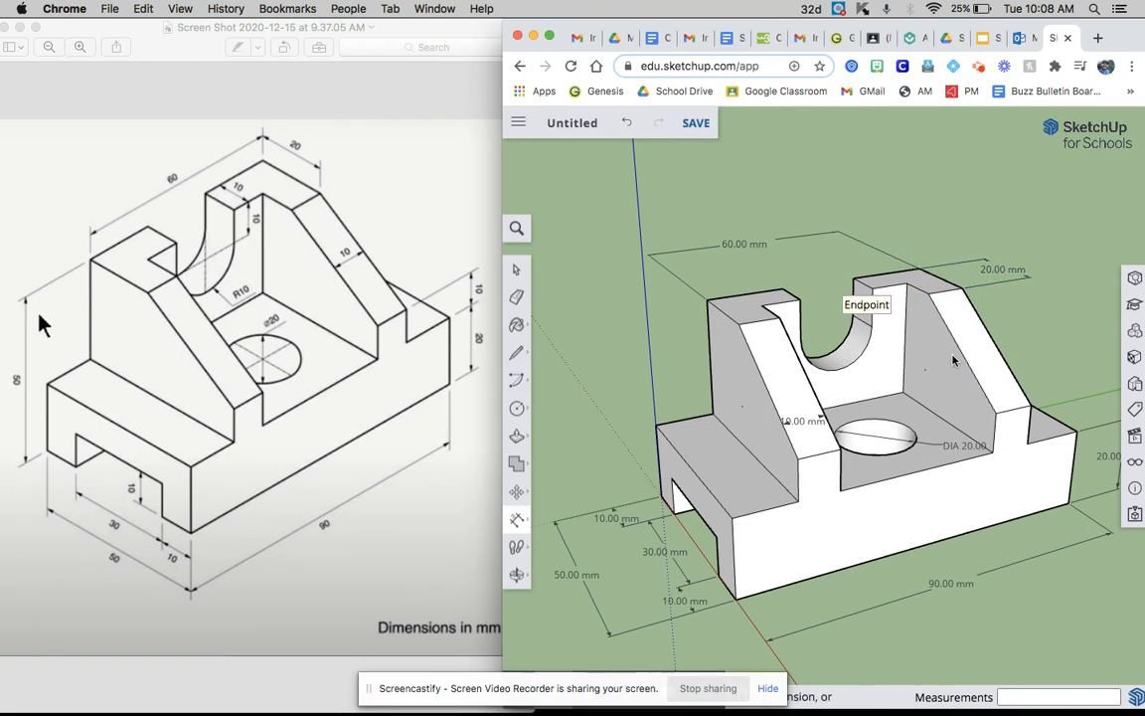
left_click(862, 359)
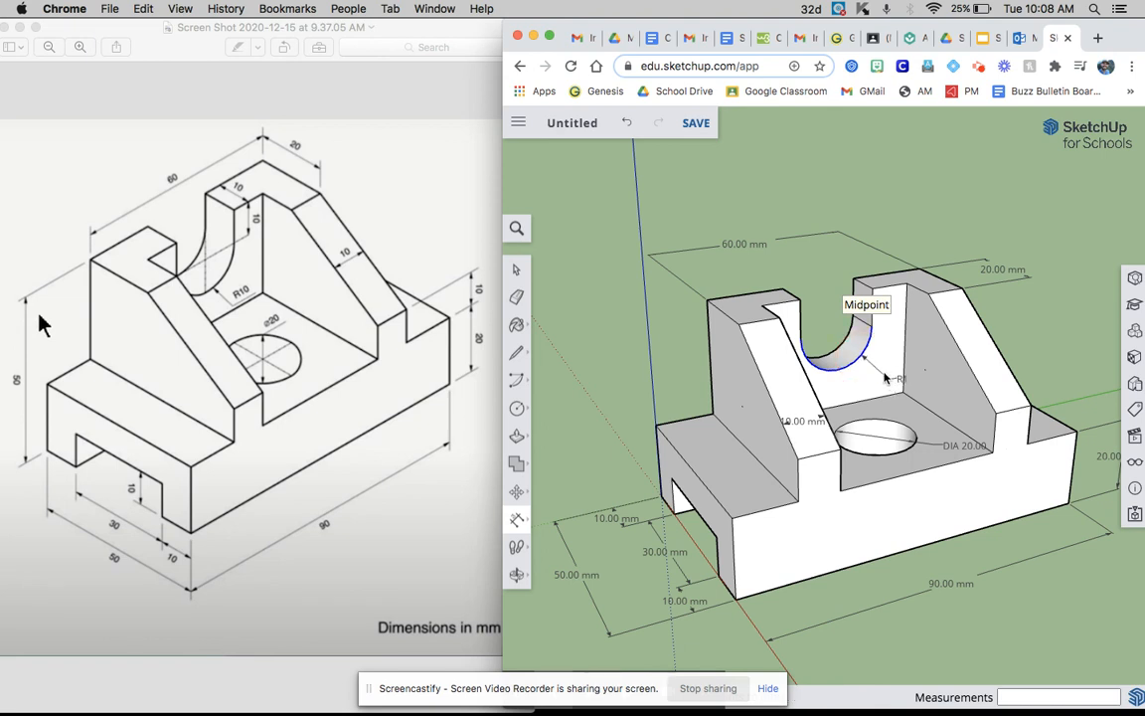
left_click(853, 378)
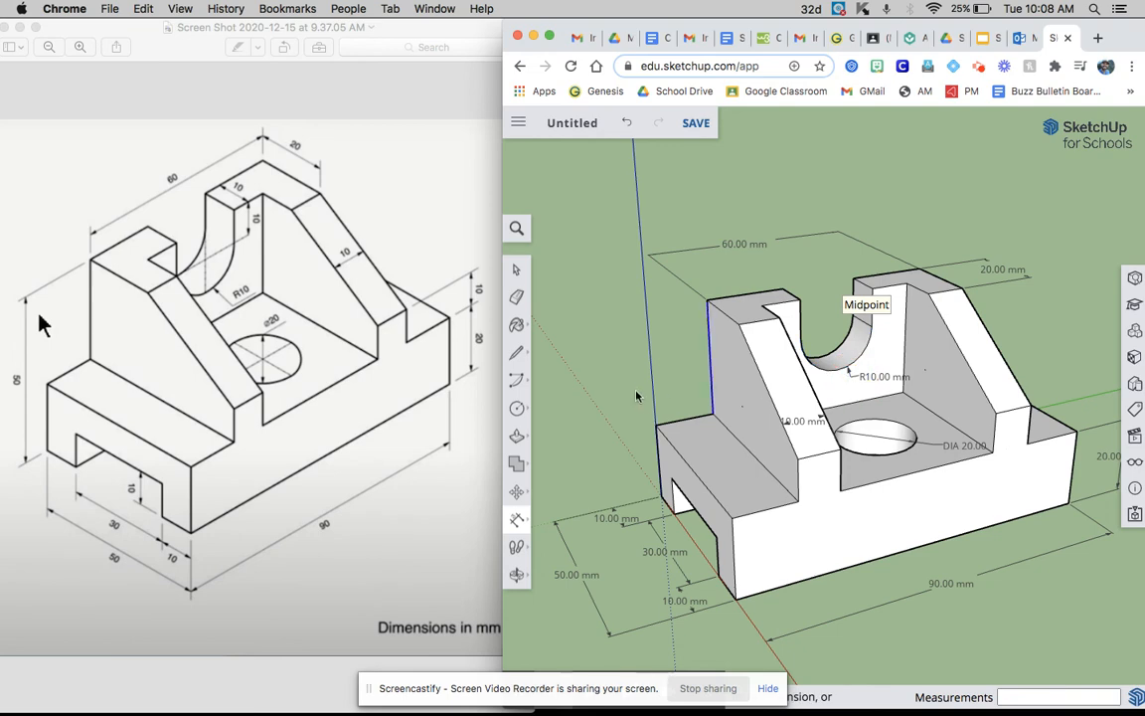
Select the entire bracket and change its default material to orange
scroll(638, 396, "down", 2)
middle_click_drag(688, 388, 684, 409)
left_click(516, 270)
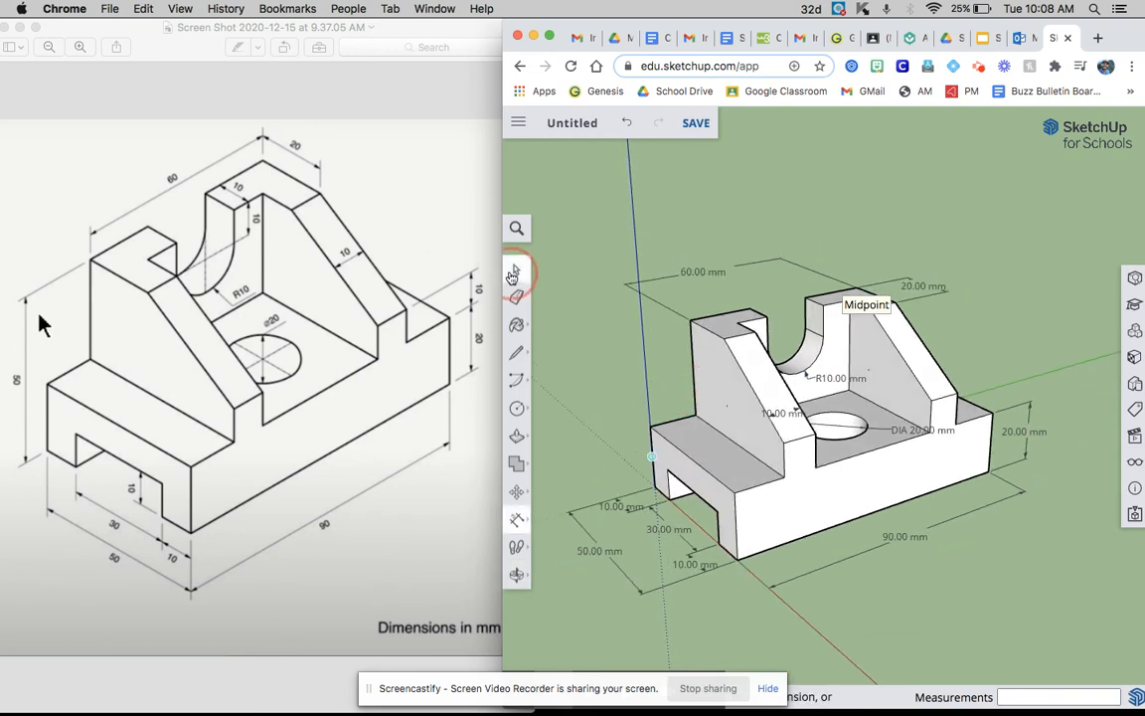
triple_click(720, 471)
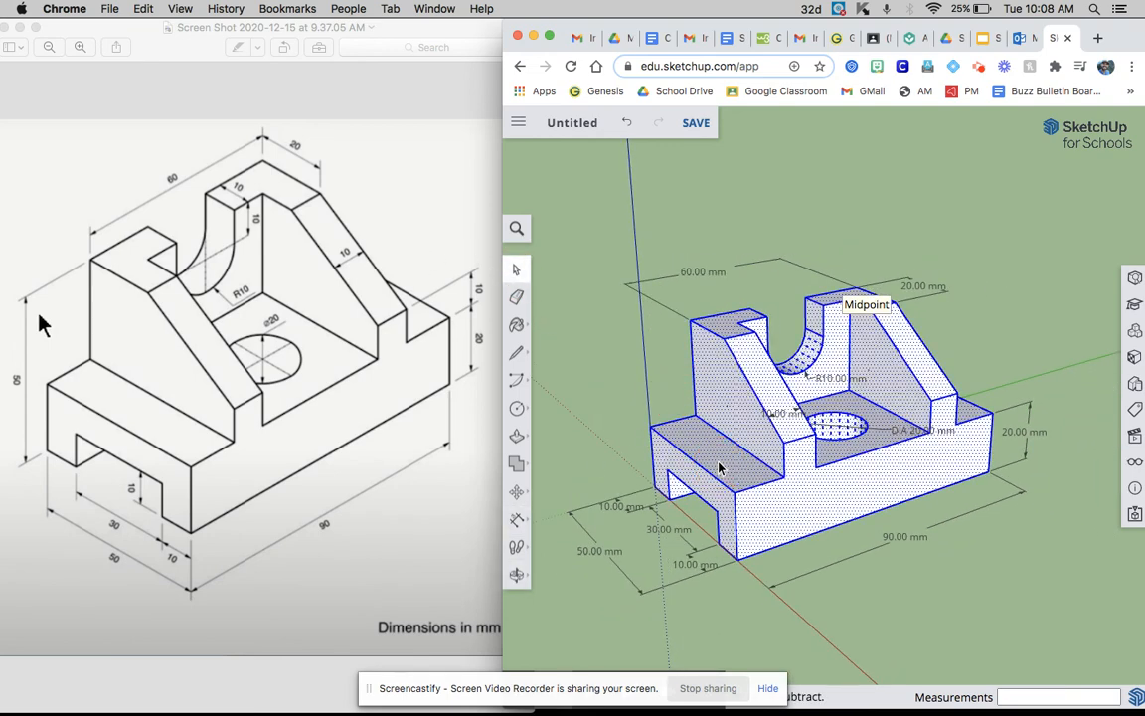
right_click(720, 472)
left_click(763, 241)
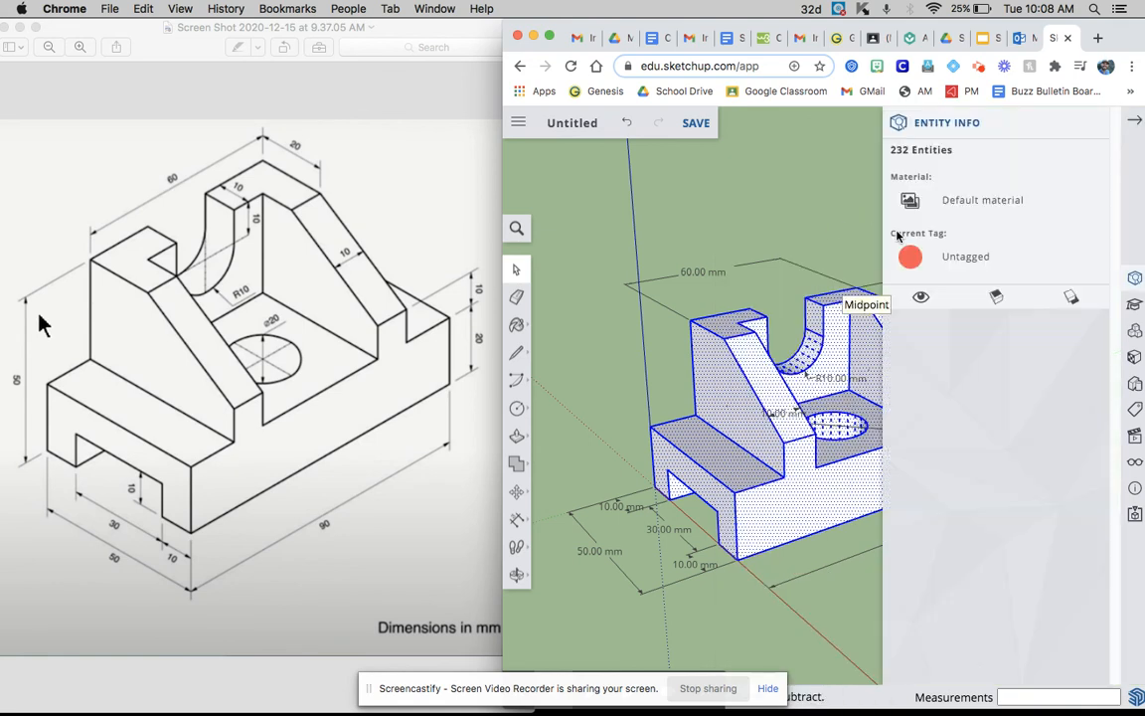
left_click(971, 204)
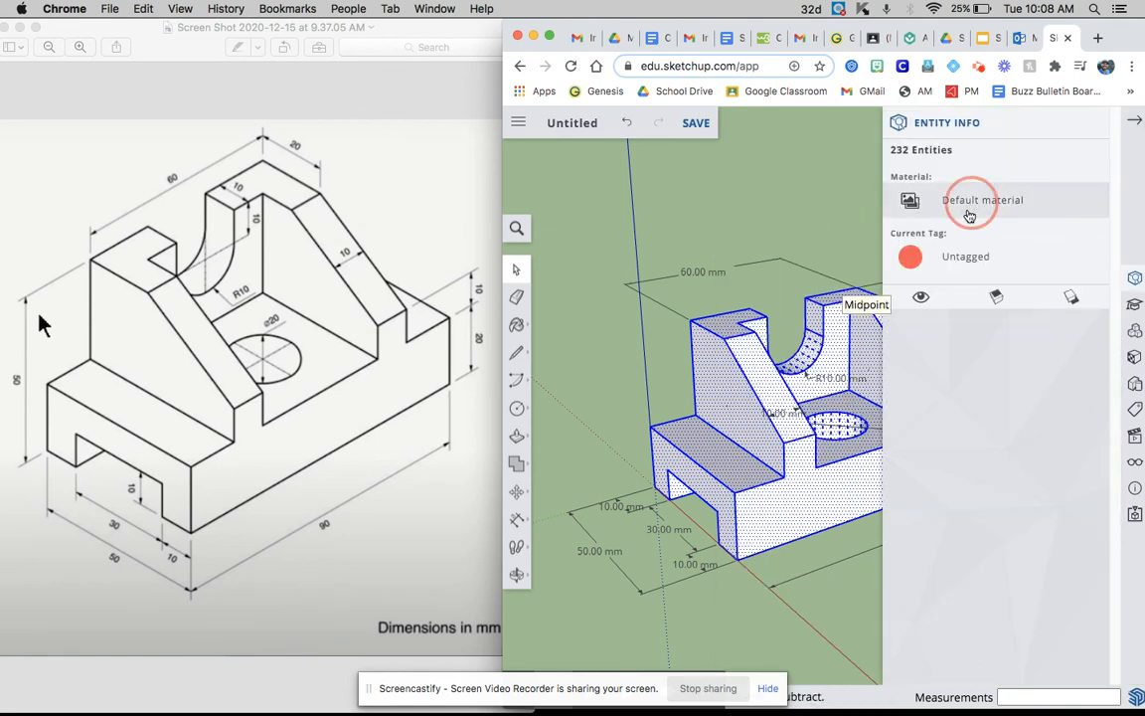
left_click(1079, 212)
left_click(605, 247)
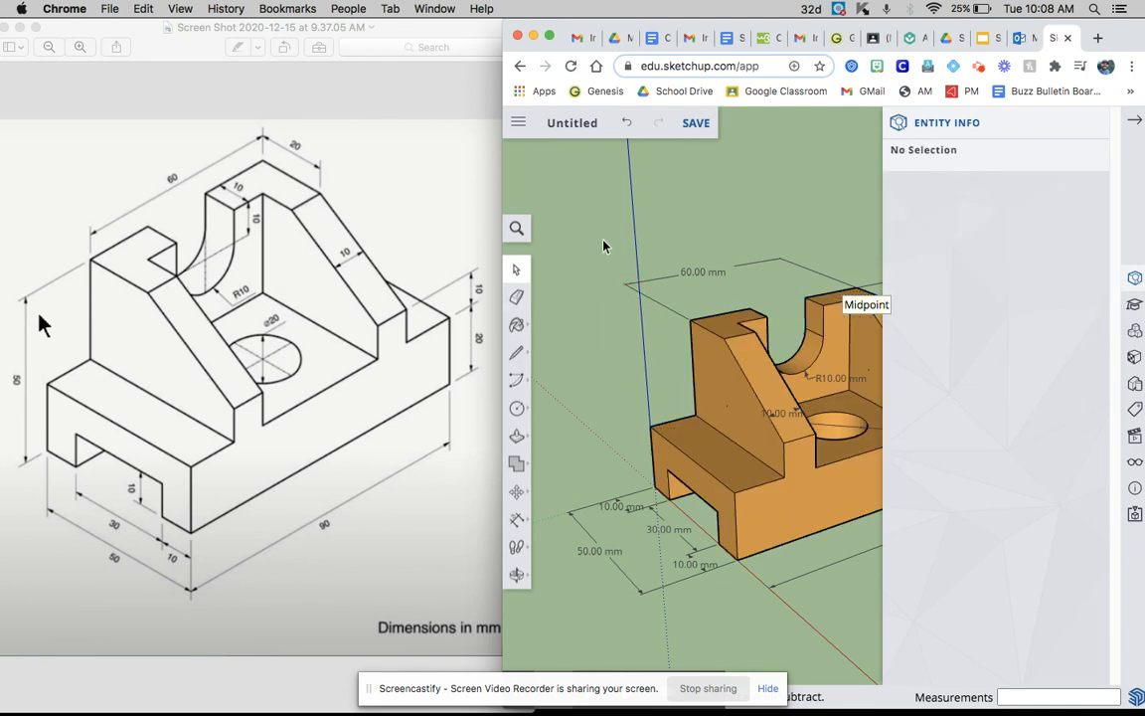
left_click(1134, 121)
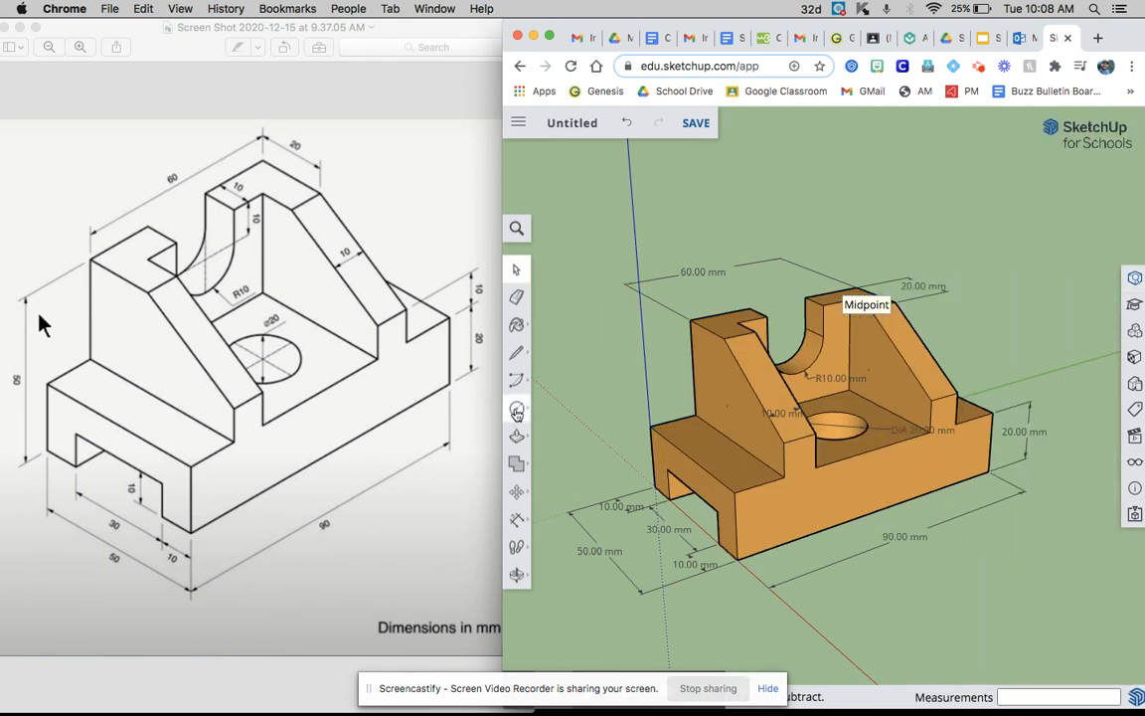
Create filled, extruded 3D text with the author's first name in regular Lora and place it in front of the bracket
left_click(517, 407)
left_click(556, 469)
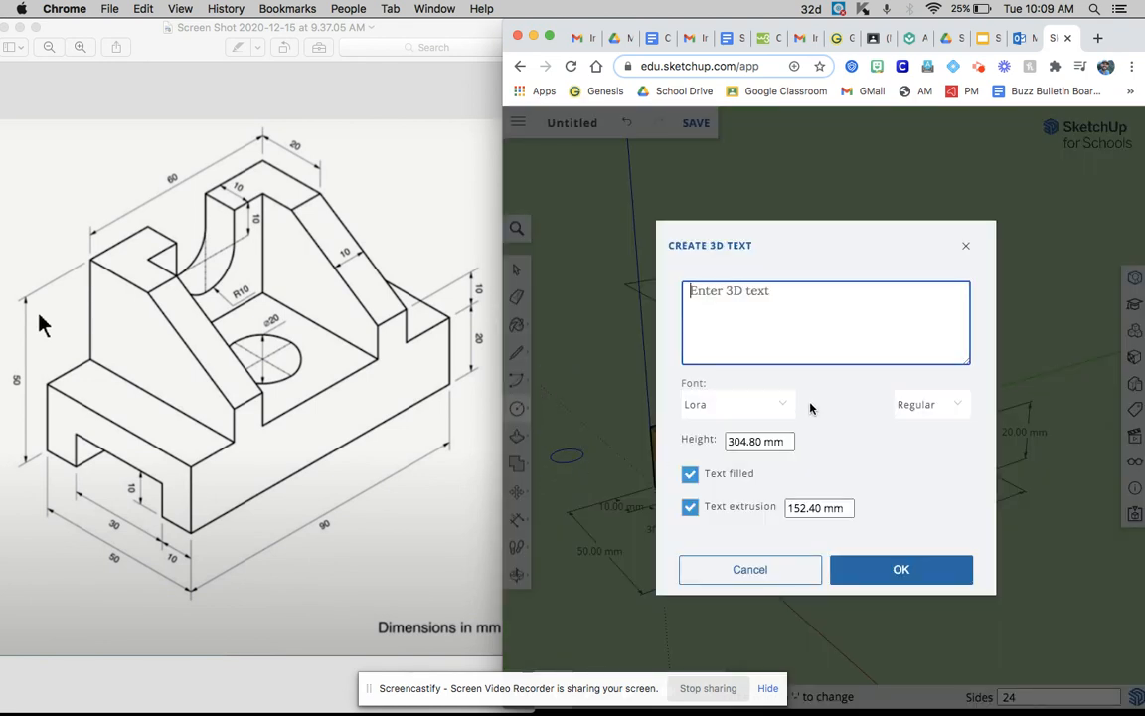
type("Tim")
left_click(870, 569)
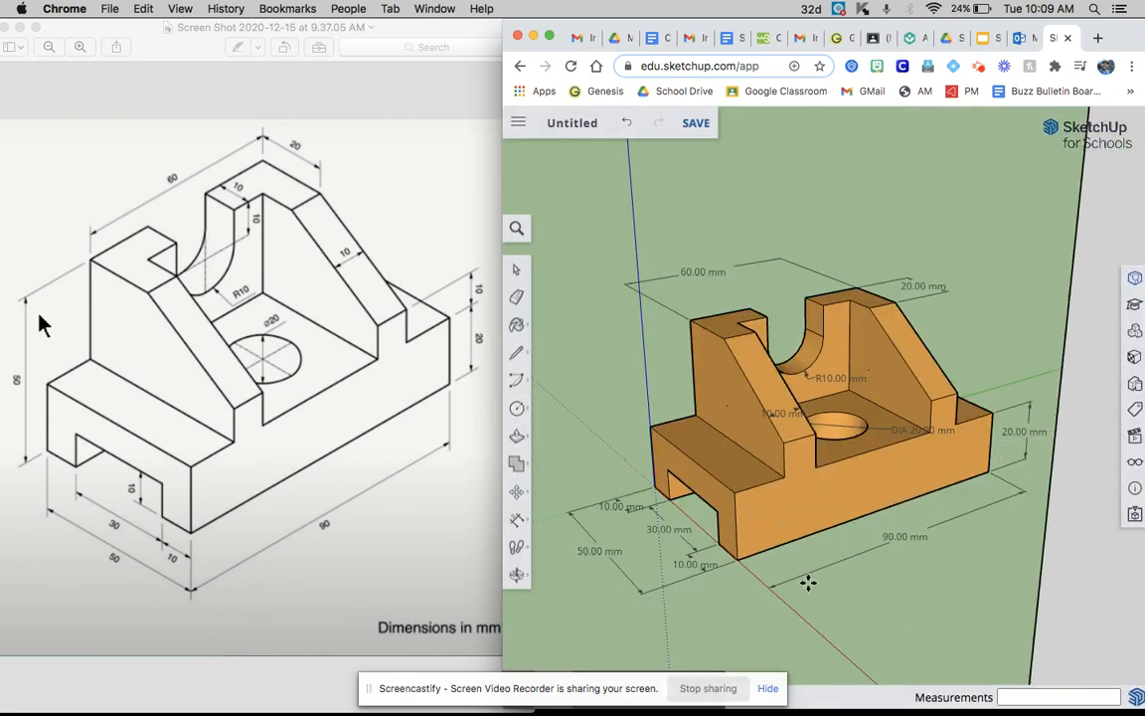
left_click(832, 591)
Scale the 3D name text down until it is shorter than the bracket, using a factor of 0.59 for the last reduction
scroll(602, 553, "down", 10)
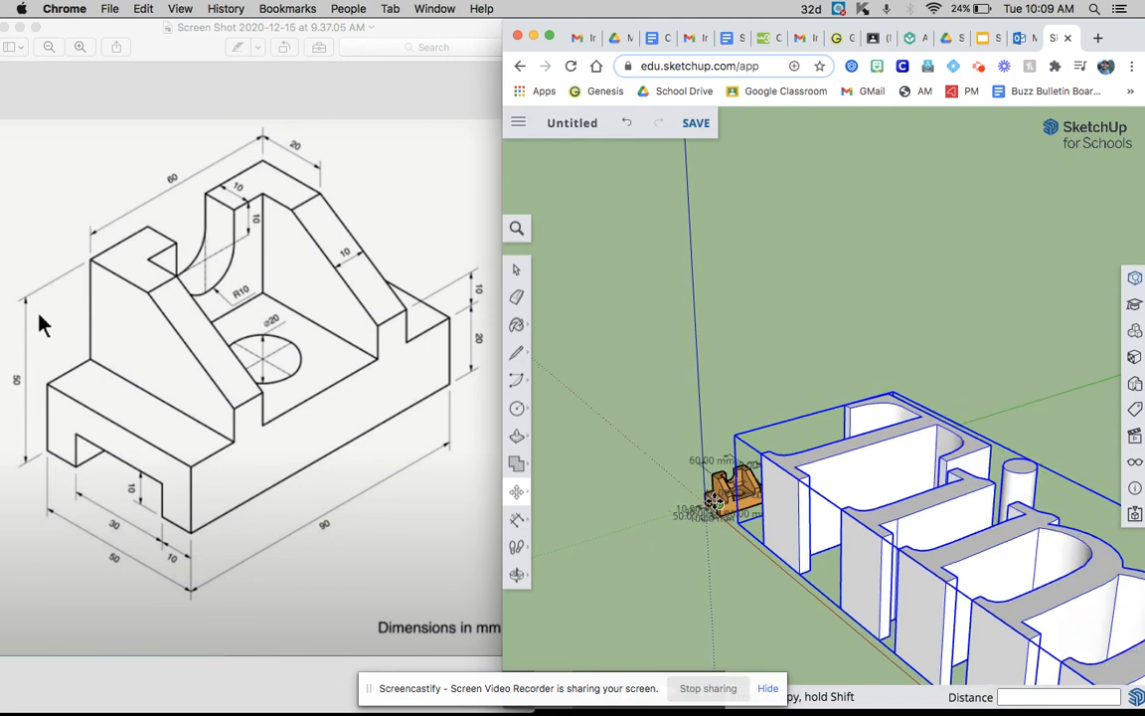
left_click(516, 491)
left_click(560, 524)
left_click_drag(1033, 553, 740, 541)
scroll(740, 541, "up", 10)
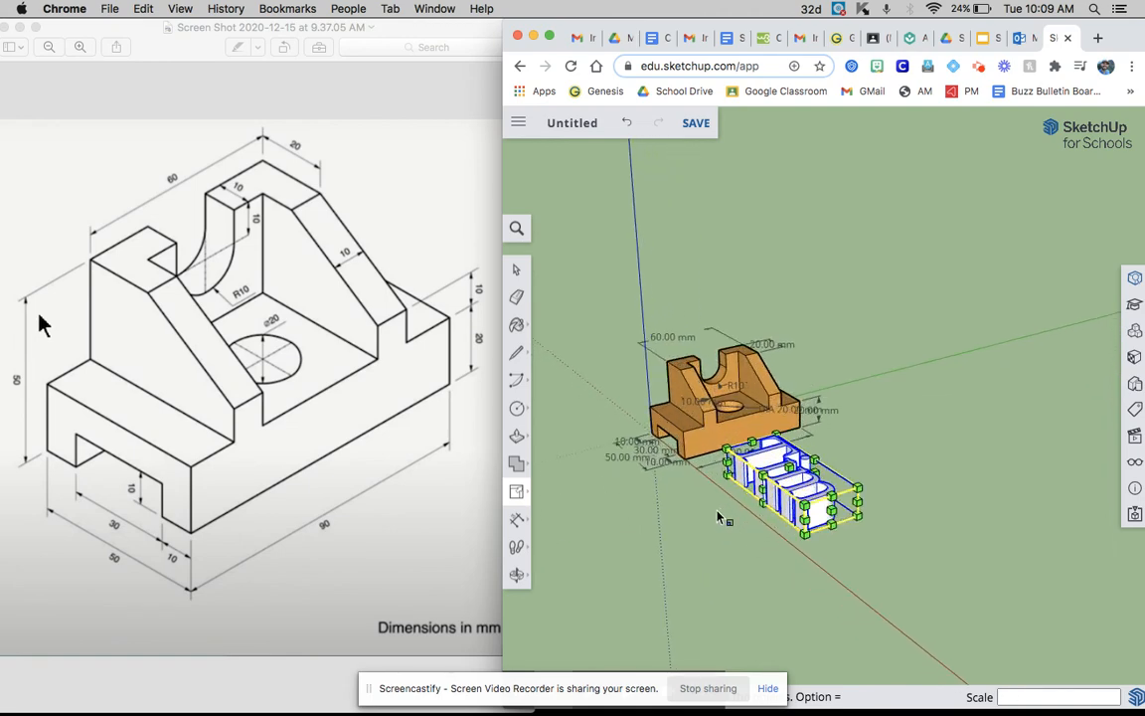
scroll(766, 484, "down", 3)
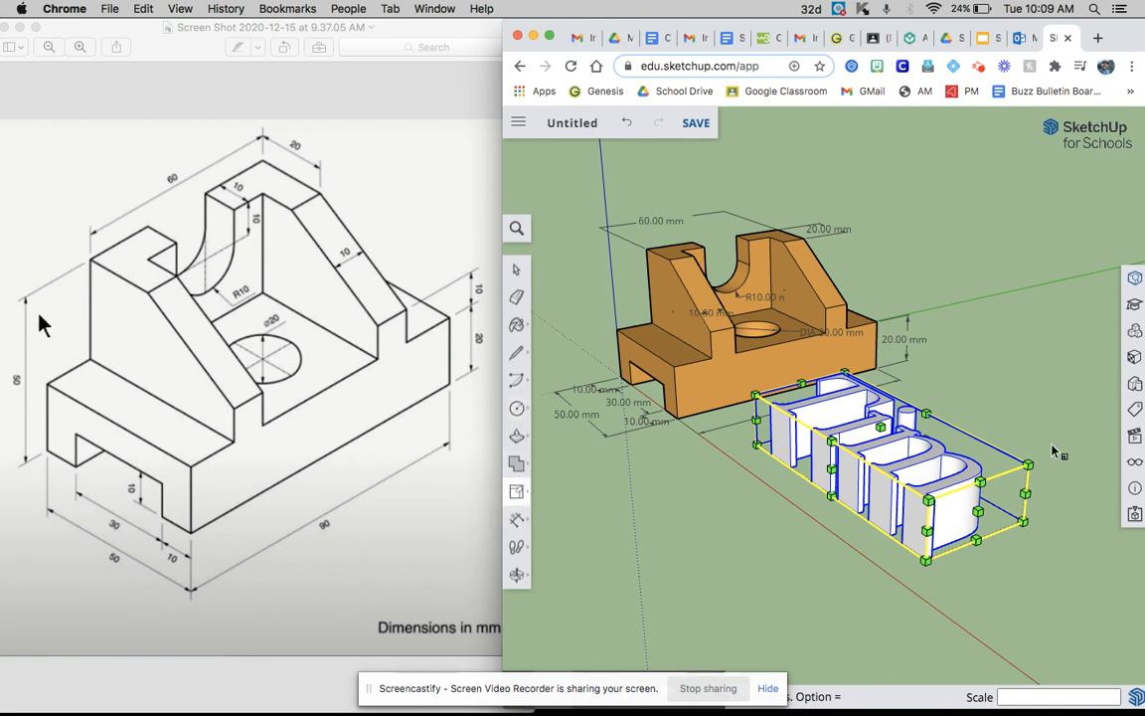
left_click_drag(940, 443, 926, 446)
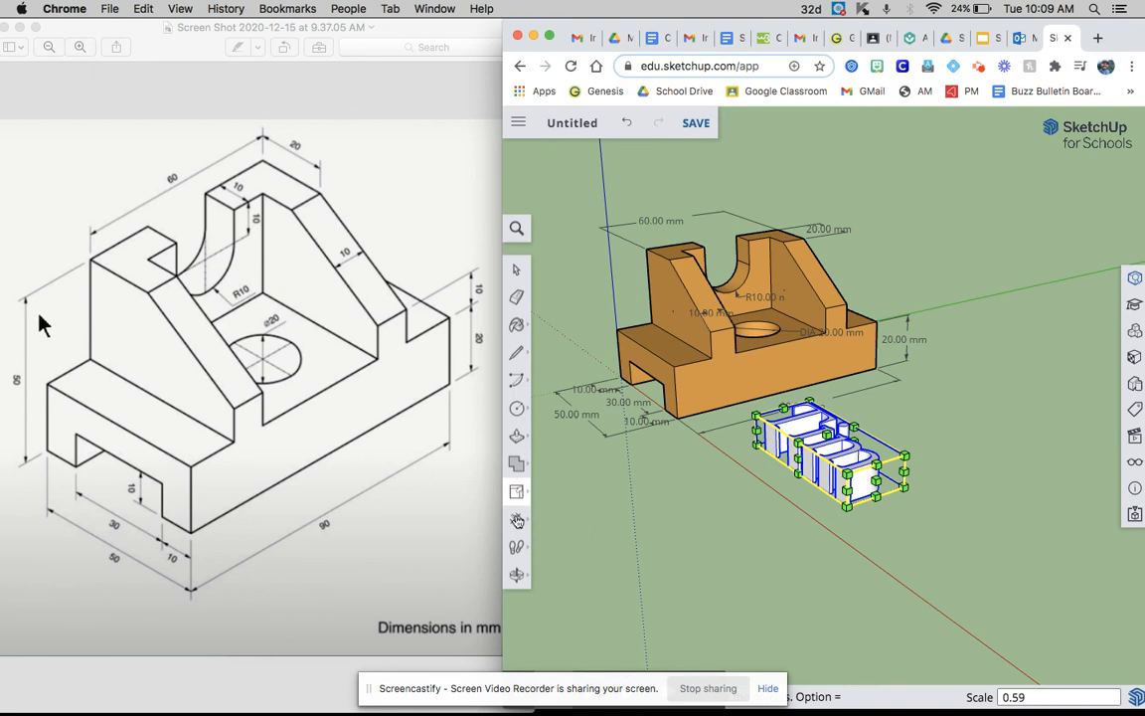
Rotate the 3D name text about the vertical axis until it runs parallel to the bracket's long front edge
mouse_move(516, 491)
left_click(564, 492)
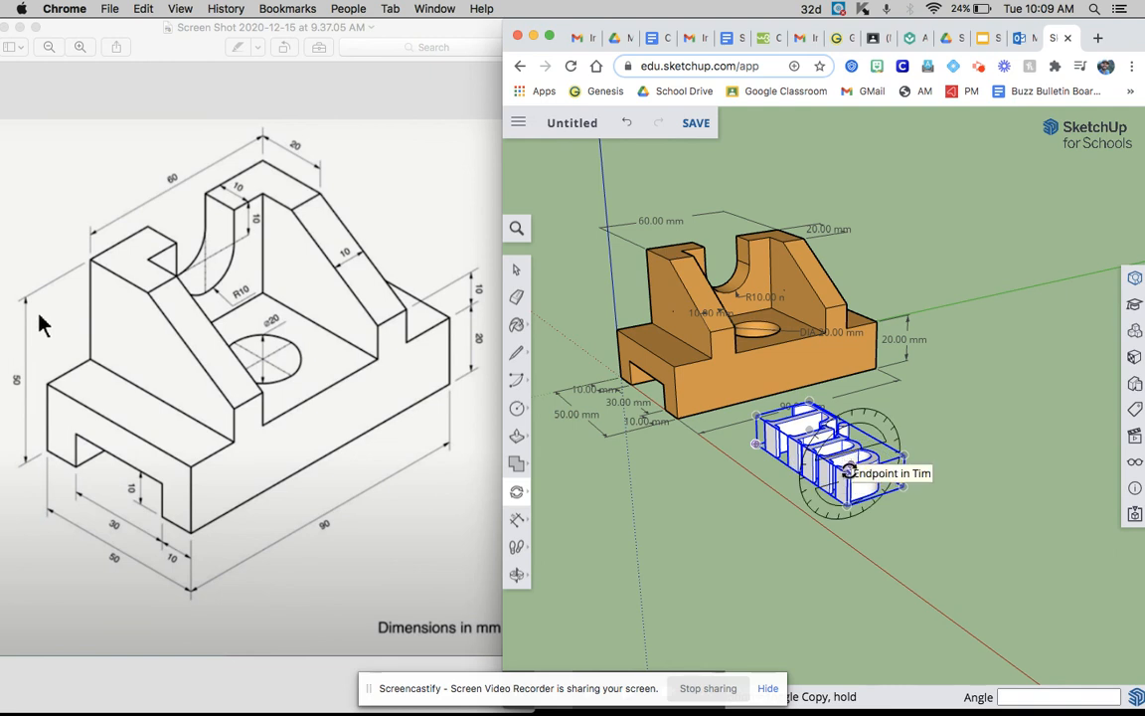
left_click(844, 449)
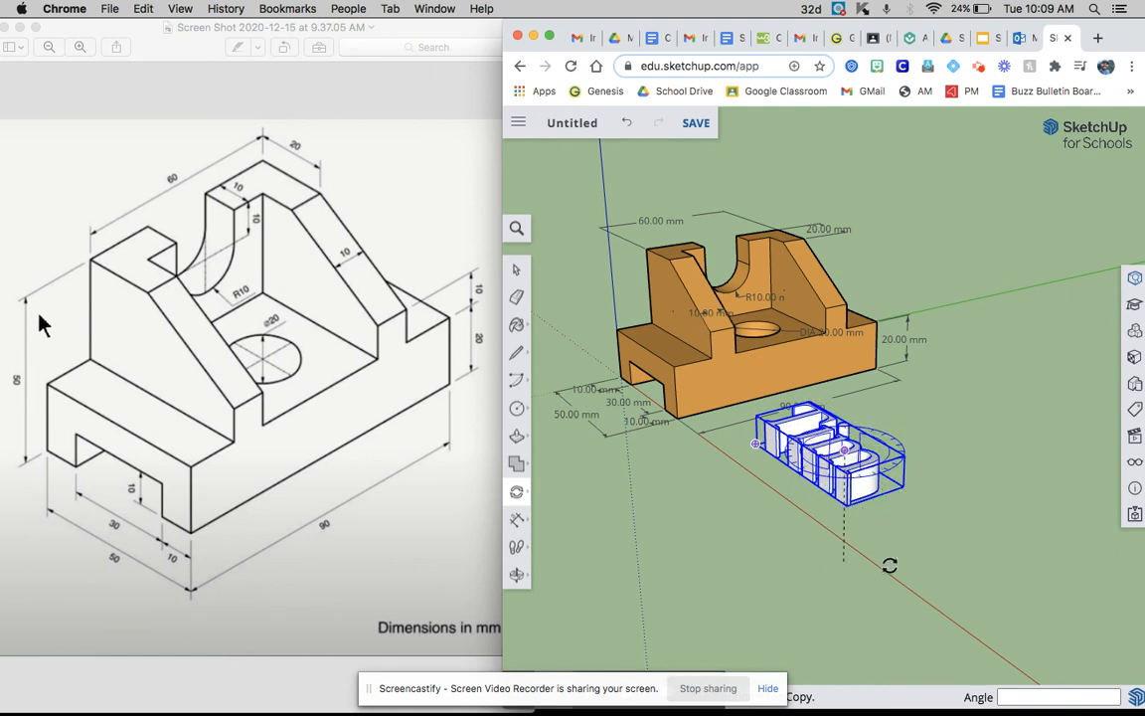
left_click(971, 455)
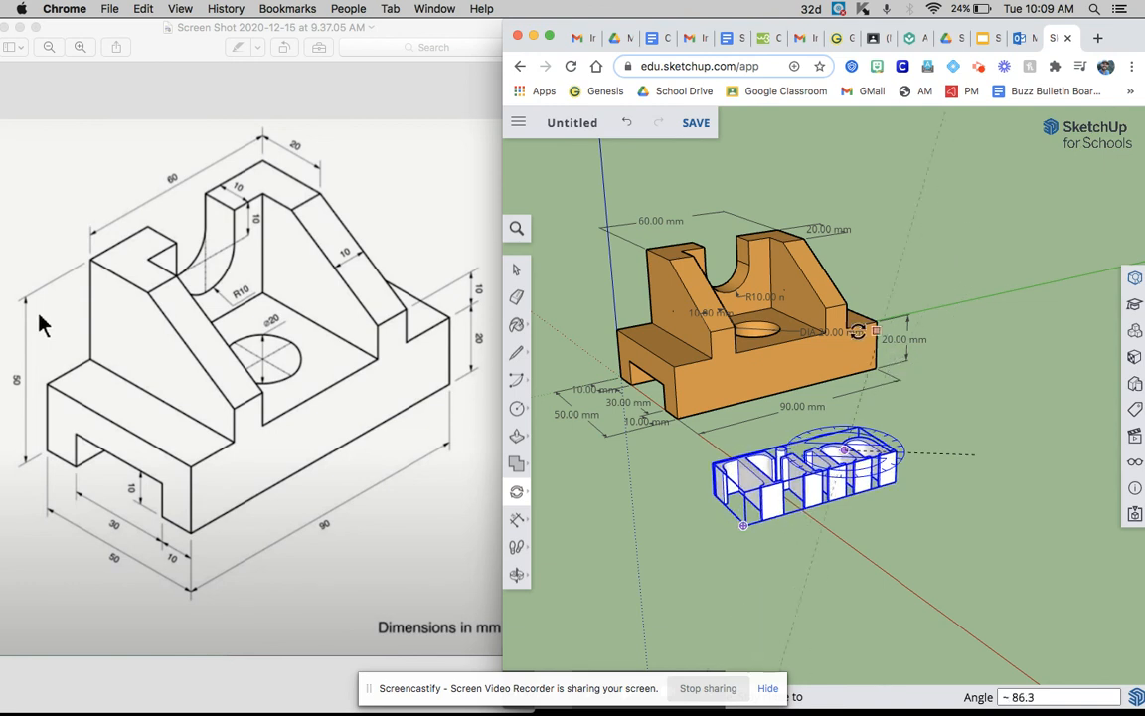
left_click(863, 334)
Move the 3D name text about 23 mm closer to the bracket's front and deselect it
left_click(516, 494)
left_click(551, 461)
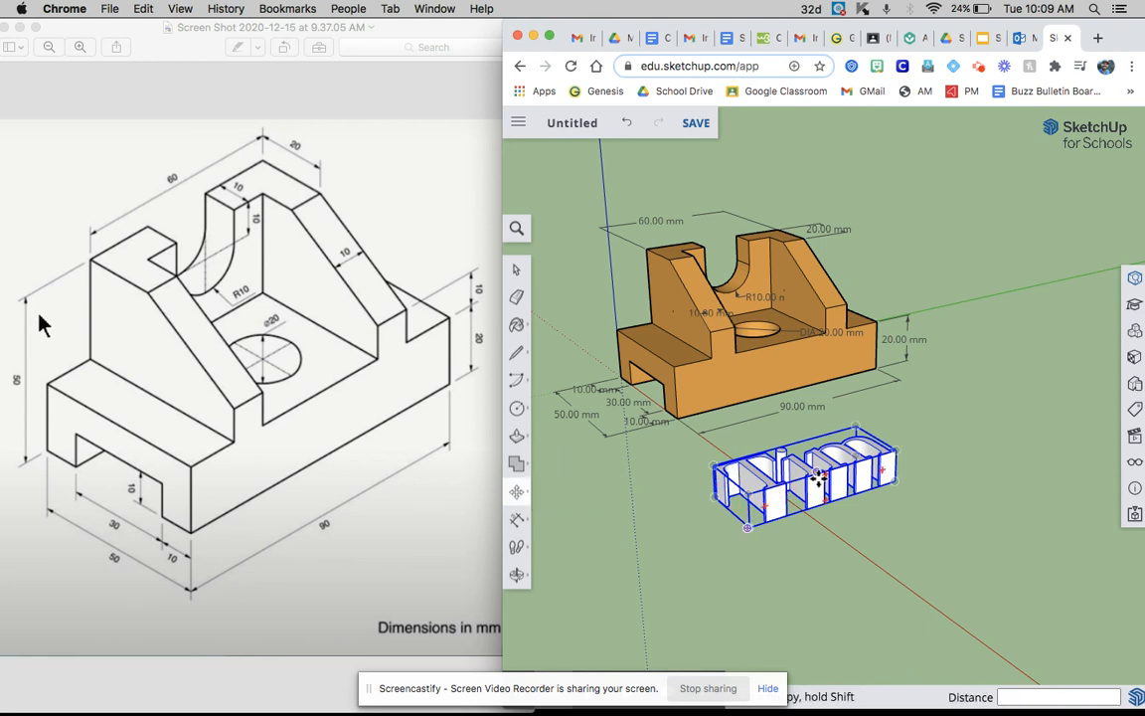
left_click(818, 478)
left_click(833, 446)
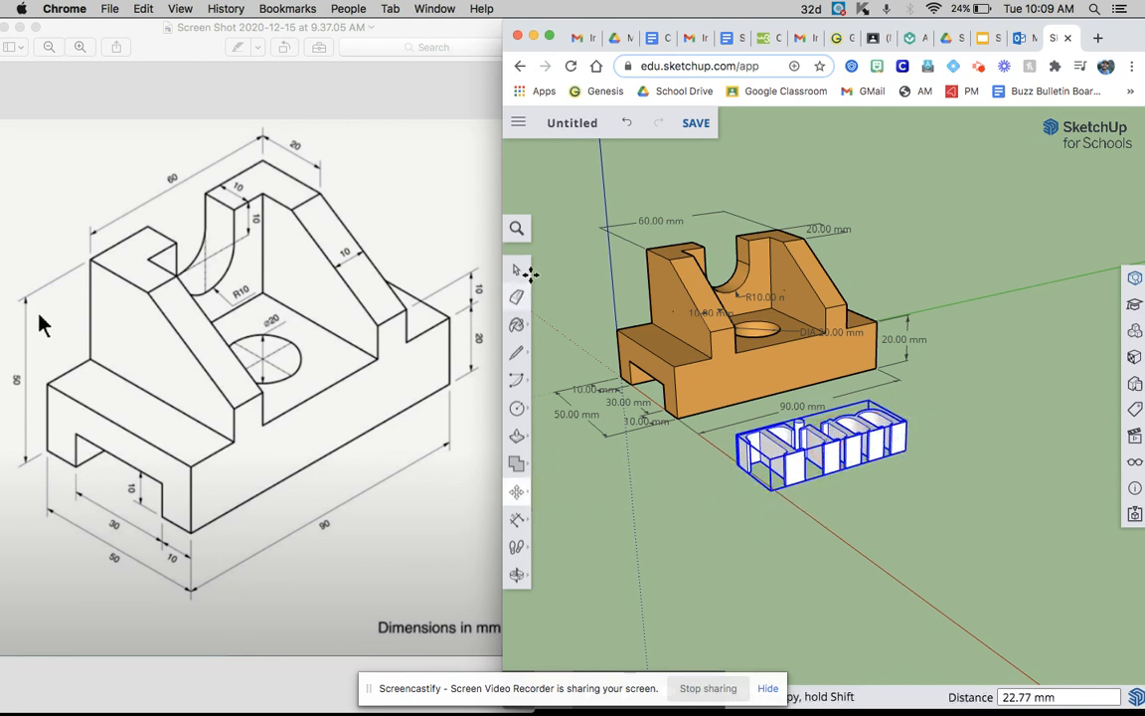
left_click(528, 276)
left_click(722, 532)
scroll(855, 534, "down", 1)
scroll(583, 387, "up", 2)
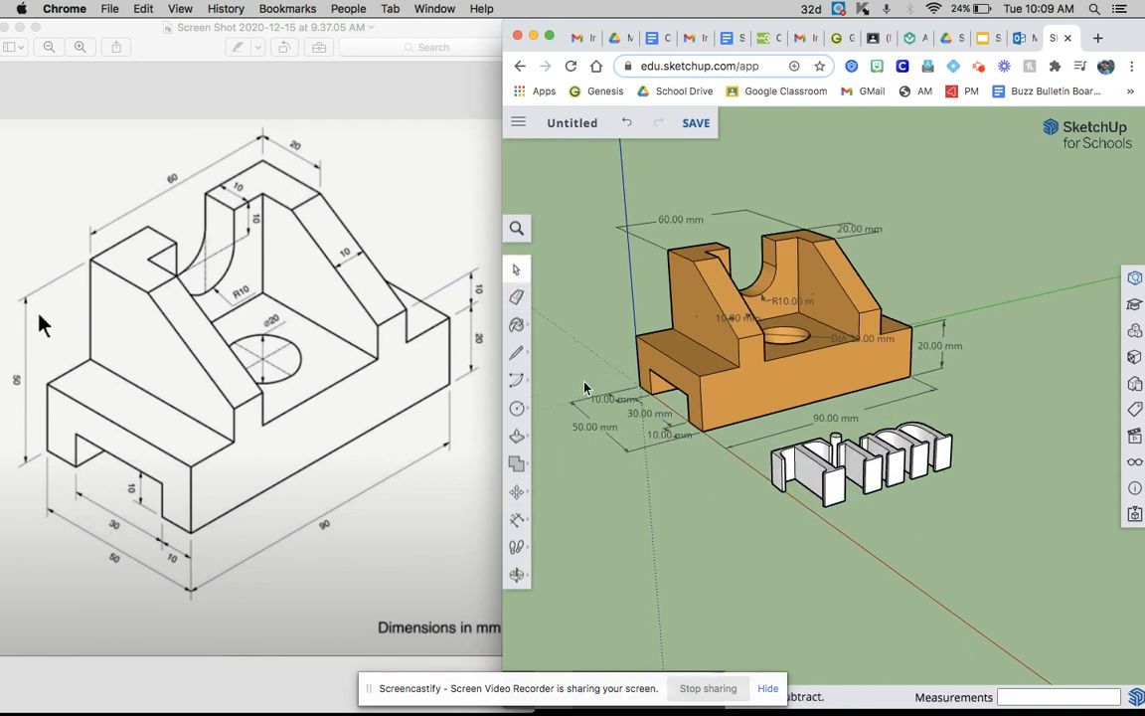
scroll(585, 387, "up", 1)
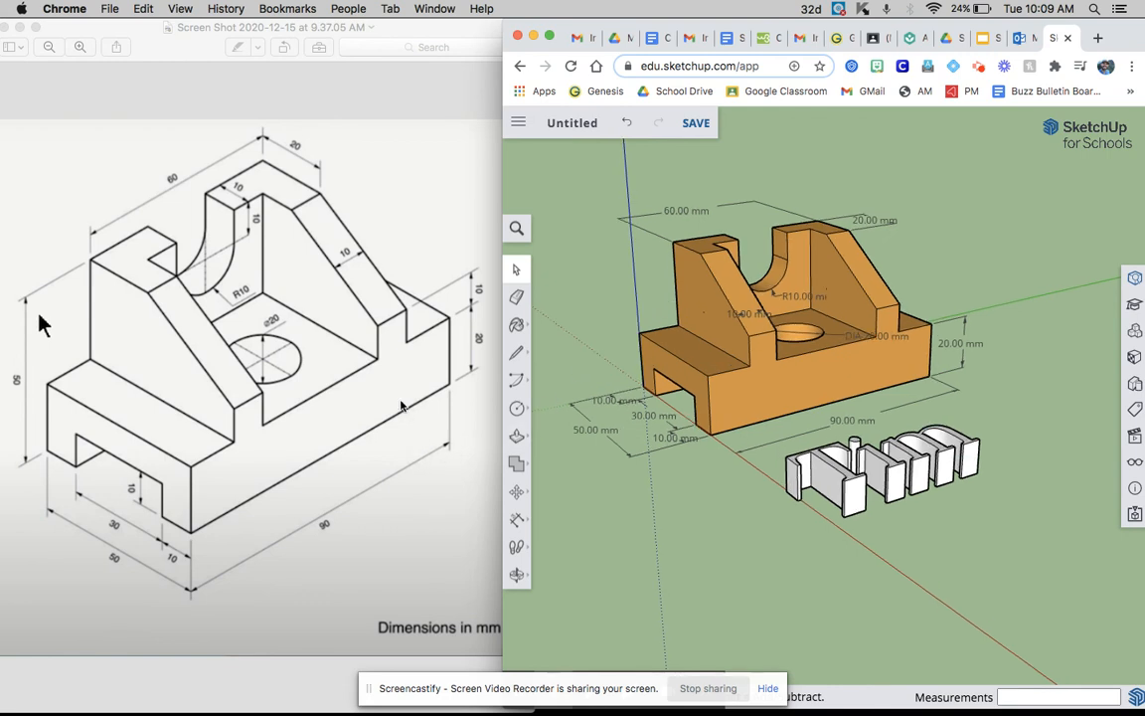